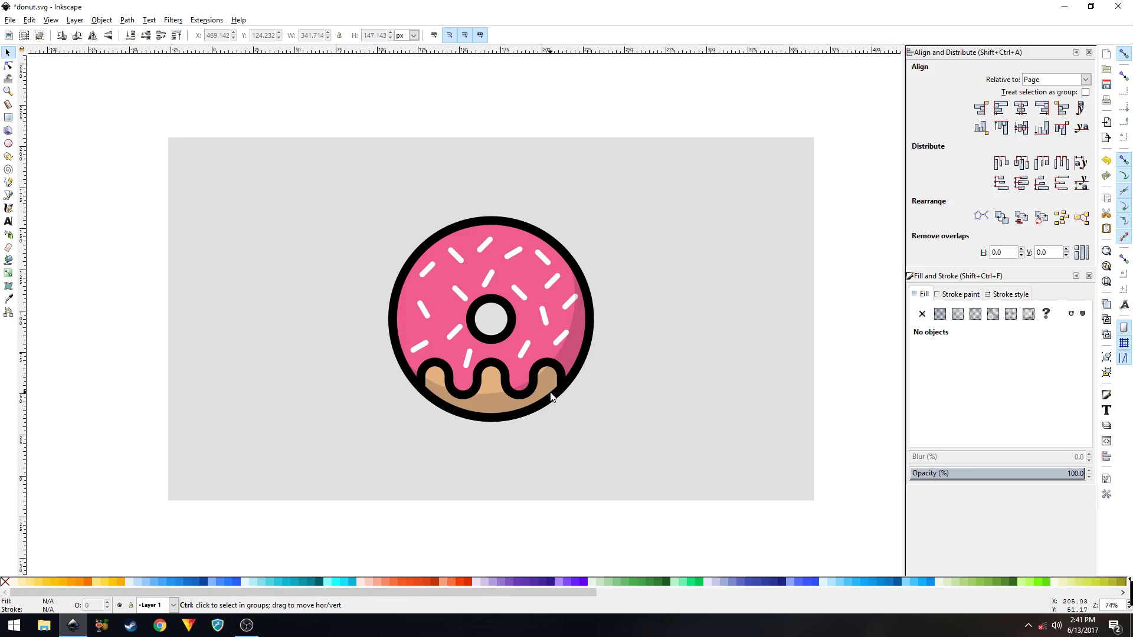
Examine the finished donut illustration closely, including its wavy icing edge and sprinkles.
scroll(549, 393, "up", 1)
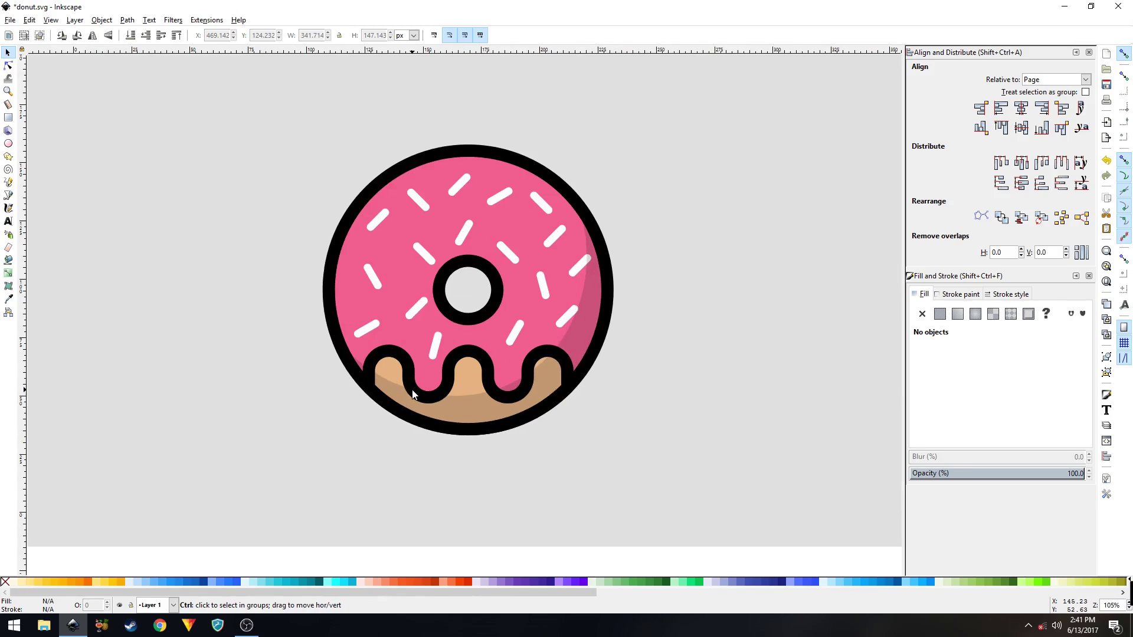
key("space")
left_click_drag(413, 392, 438, 402)
scroll(439, 403, "down", 1)
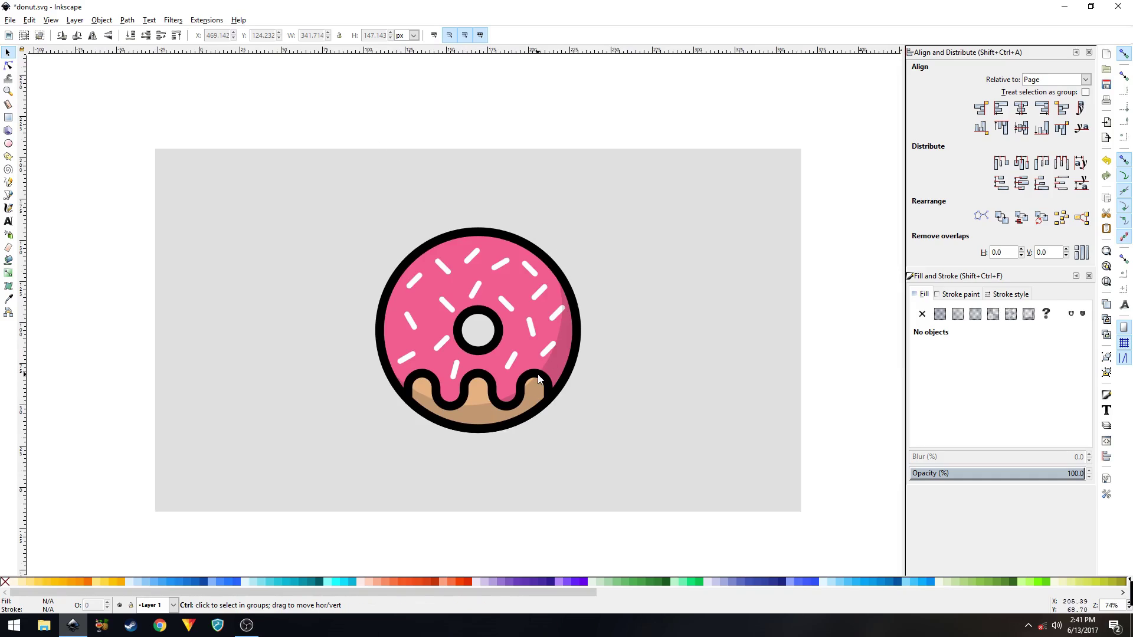
scroll(537, 378, "up", 1)
scroll(472, 369, "up", 1)
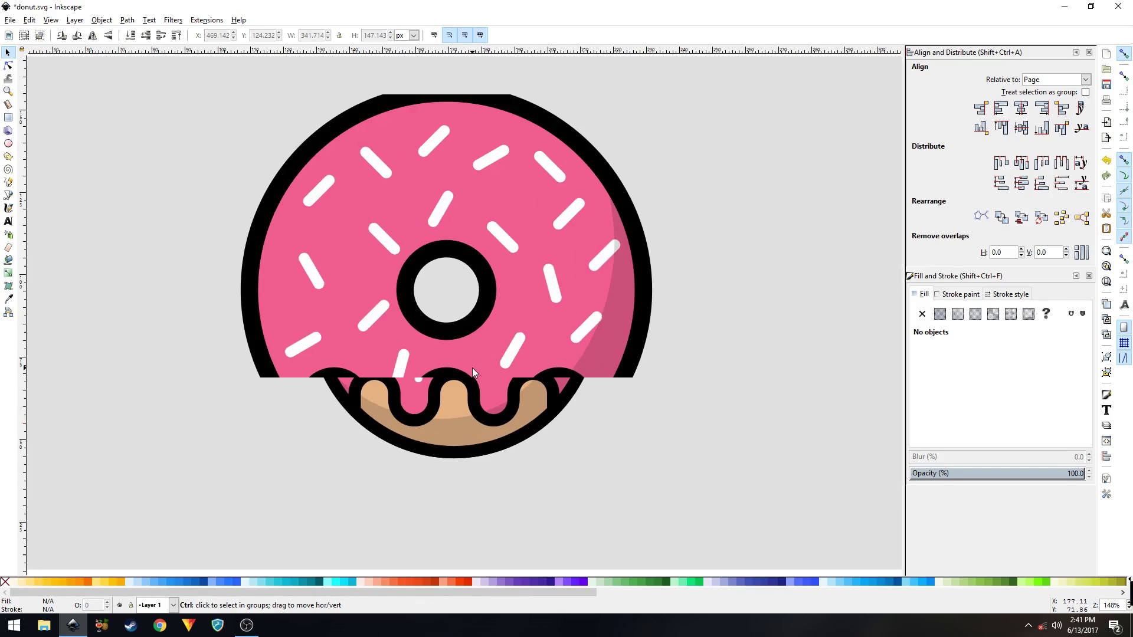
scroll(472, 369, "down", 2)
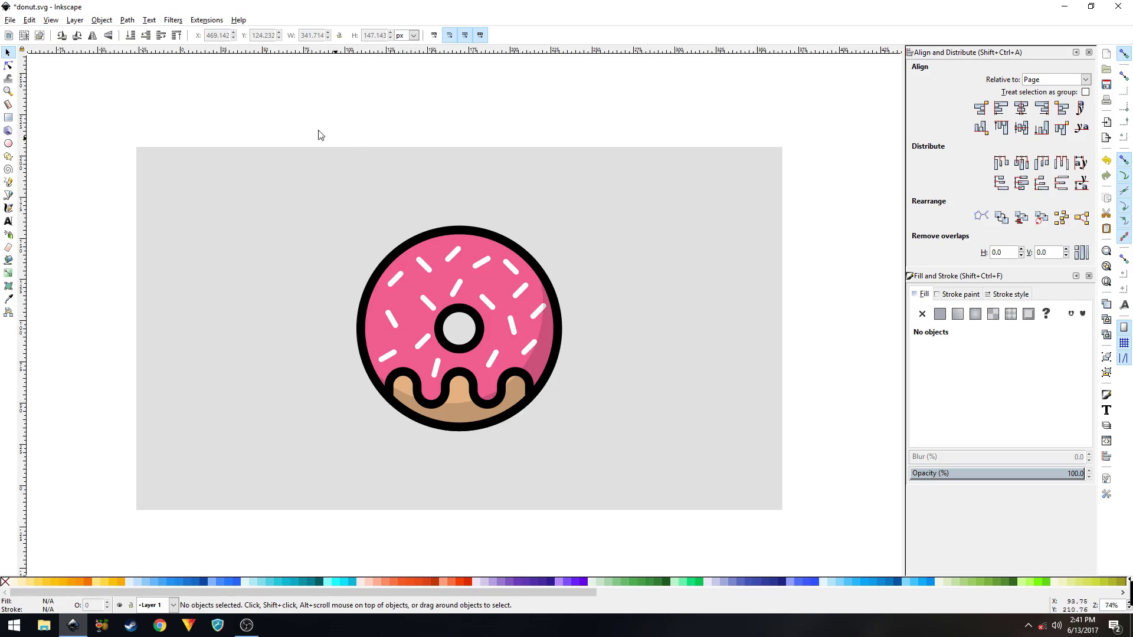
Create a new document and open its document properties.
left_click(10, 20)
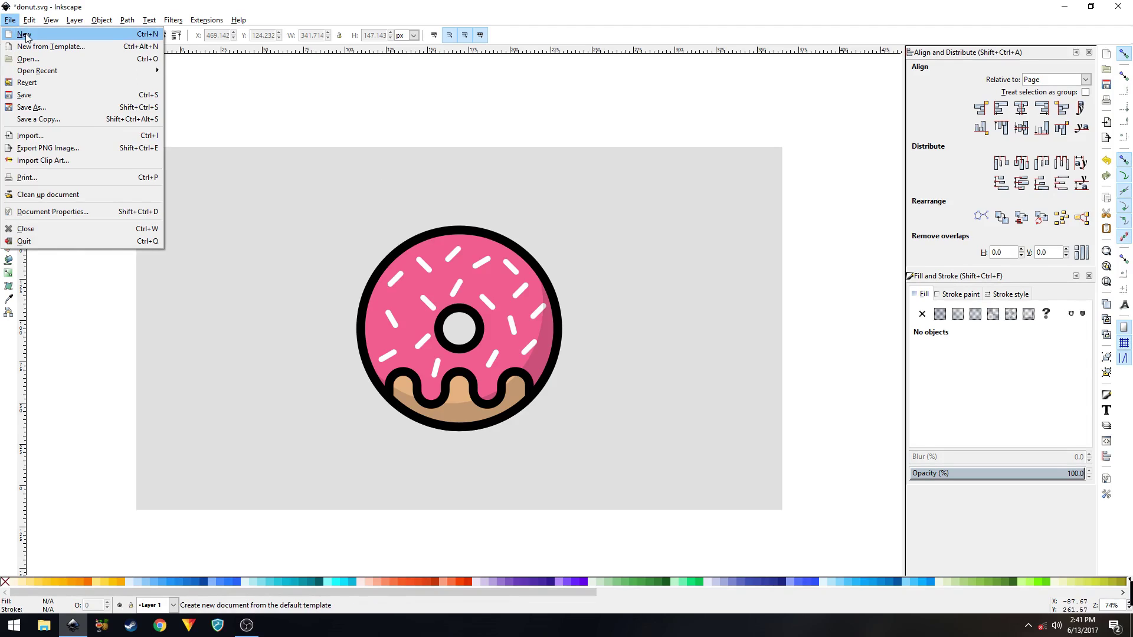
left_click(24, 35)
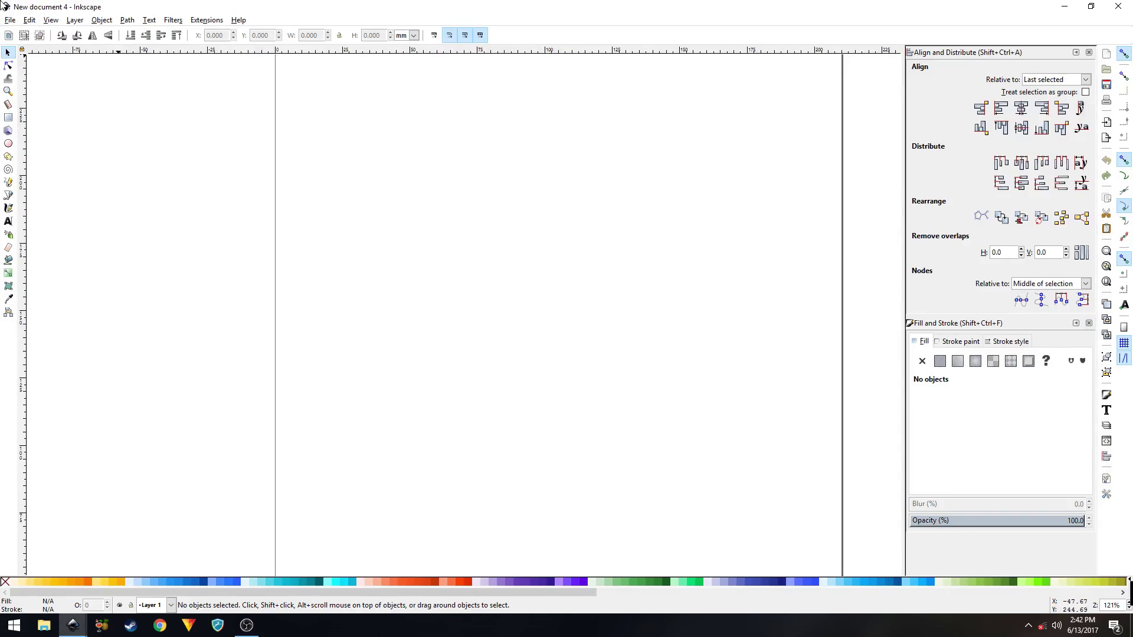
left_click(9, 21)
left_click(89, 210)
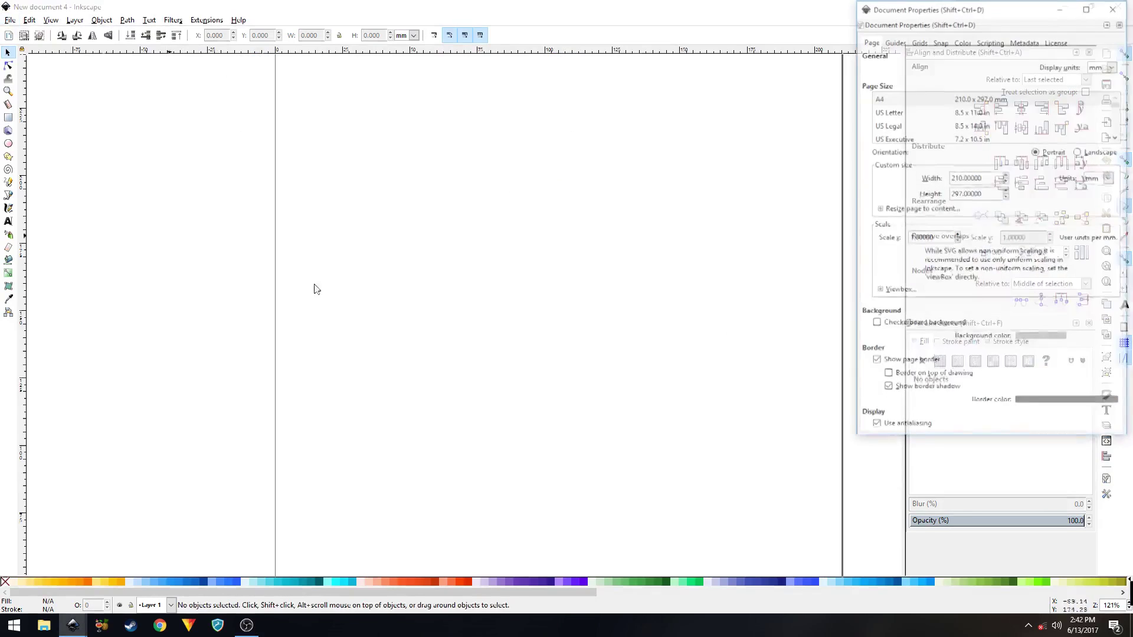
left_click_drag(900, 13, 701, 43)
Set the page to landscape orientation with a custom size of 1280 by 720 px.
left_click(891, 187)
left_click(897, 210)
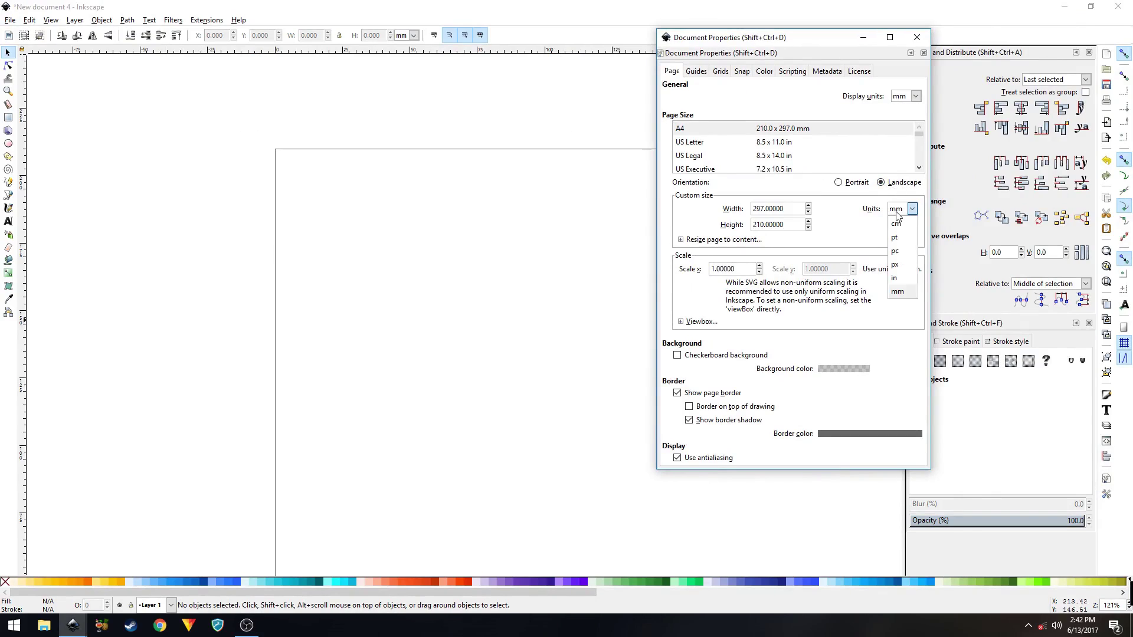
left_click(889, 255)
triple_click(782, 209)
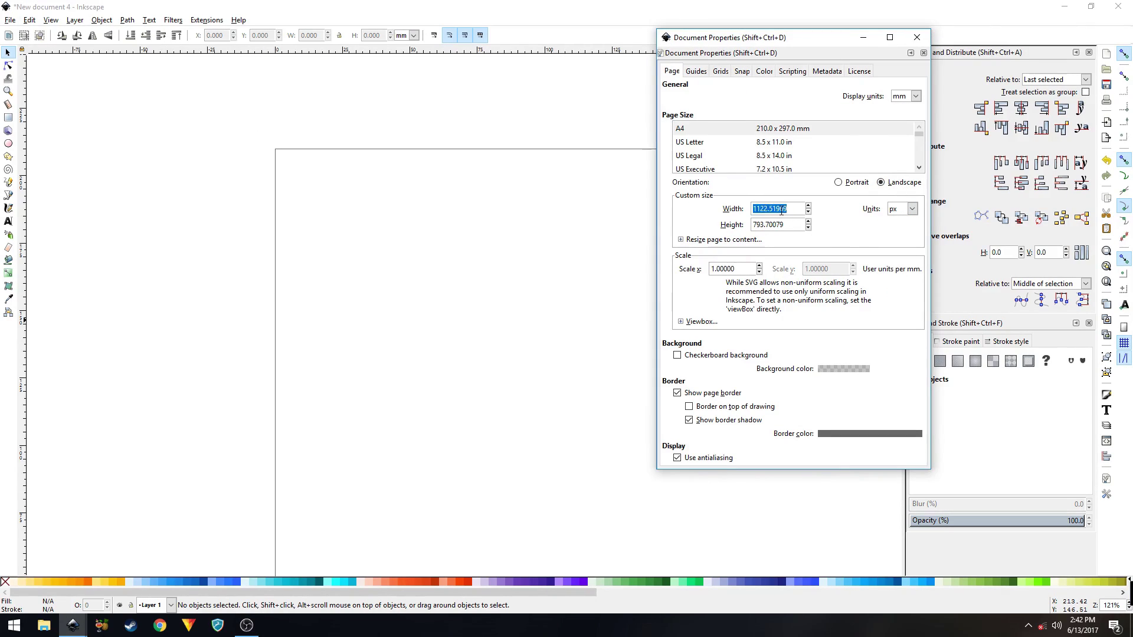
type("1280")
key("Tab")
type("720")
key("Return")
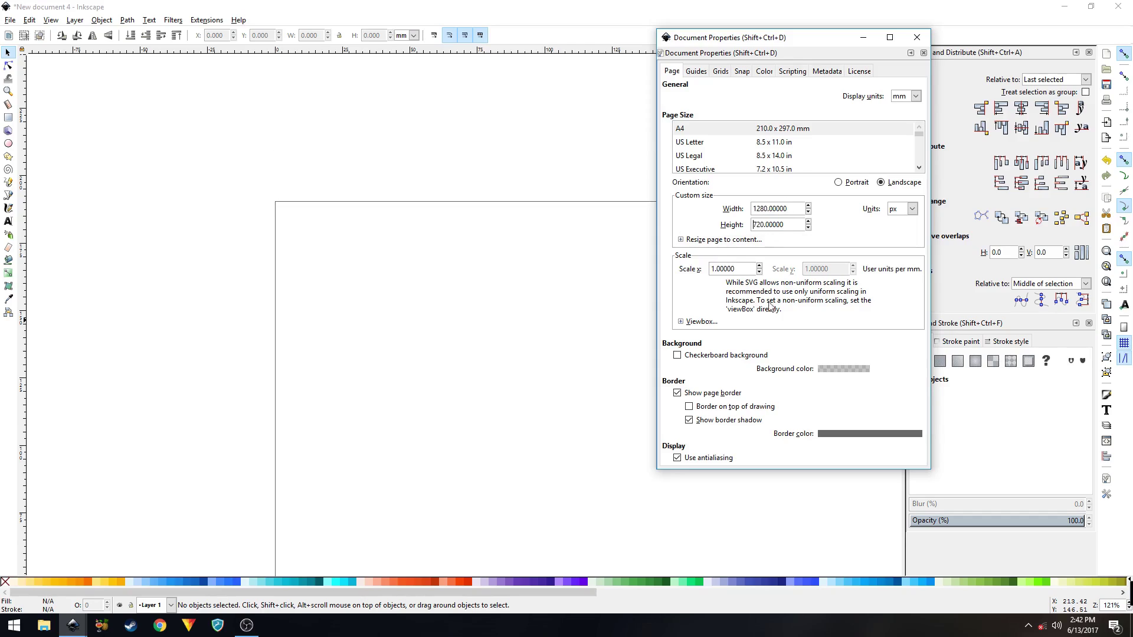
Turn off the page border shadow and close the document properties.
left_click(691, 421)
left_click(916, 38)
scroll(590, 298, "up", 2)
scroll(513, 283, "down", 3)
left_click_drag(522, 268, 530, 258)
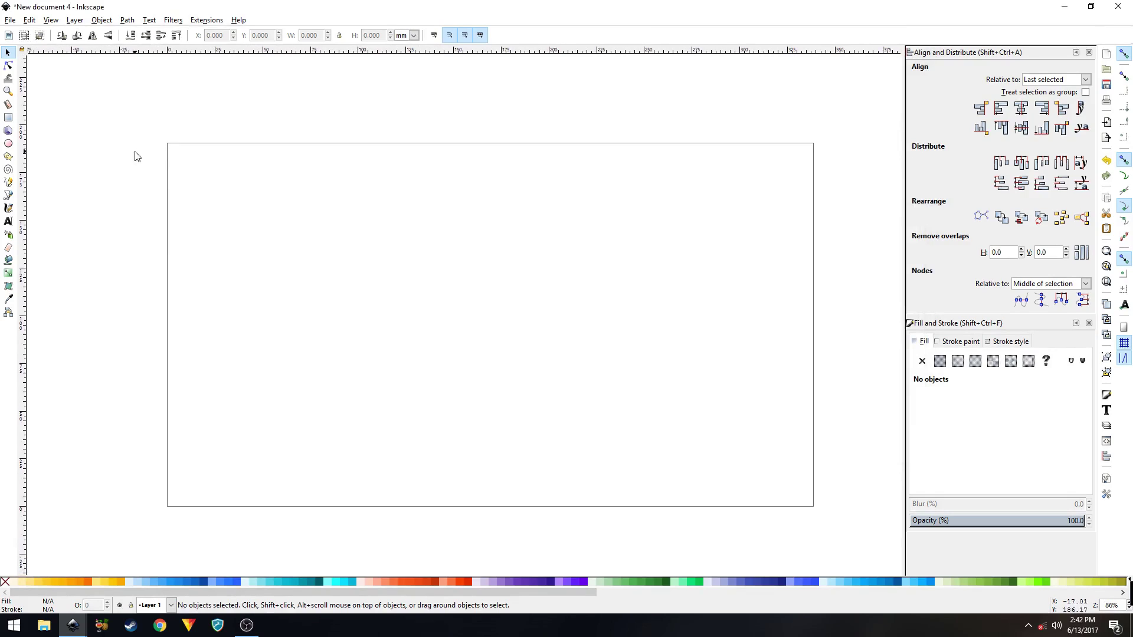
Draw a large circle outward from about the page centre, roughly three quarters of the page height across.
left_click(8, 118)
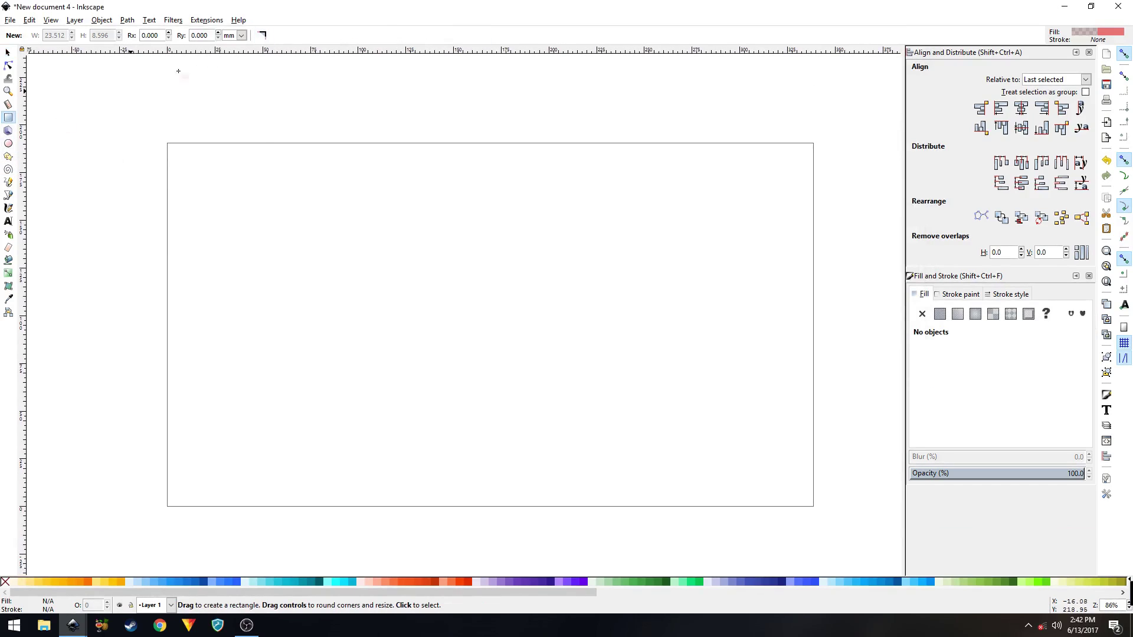
left_click(13, 143)
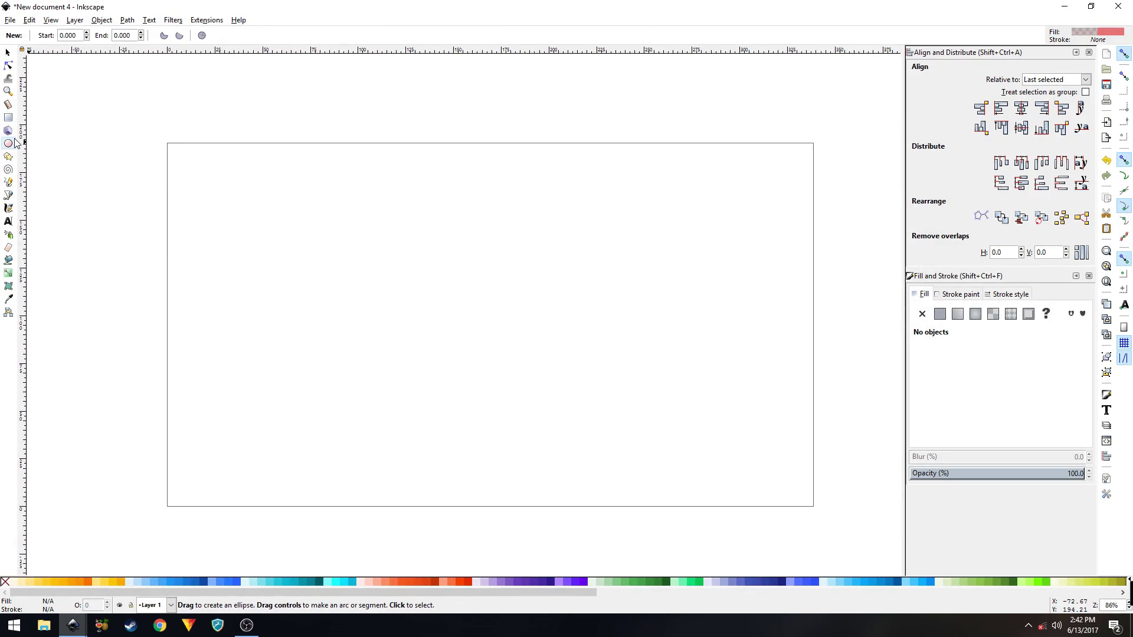
key("ctrl")
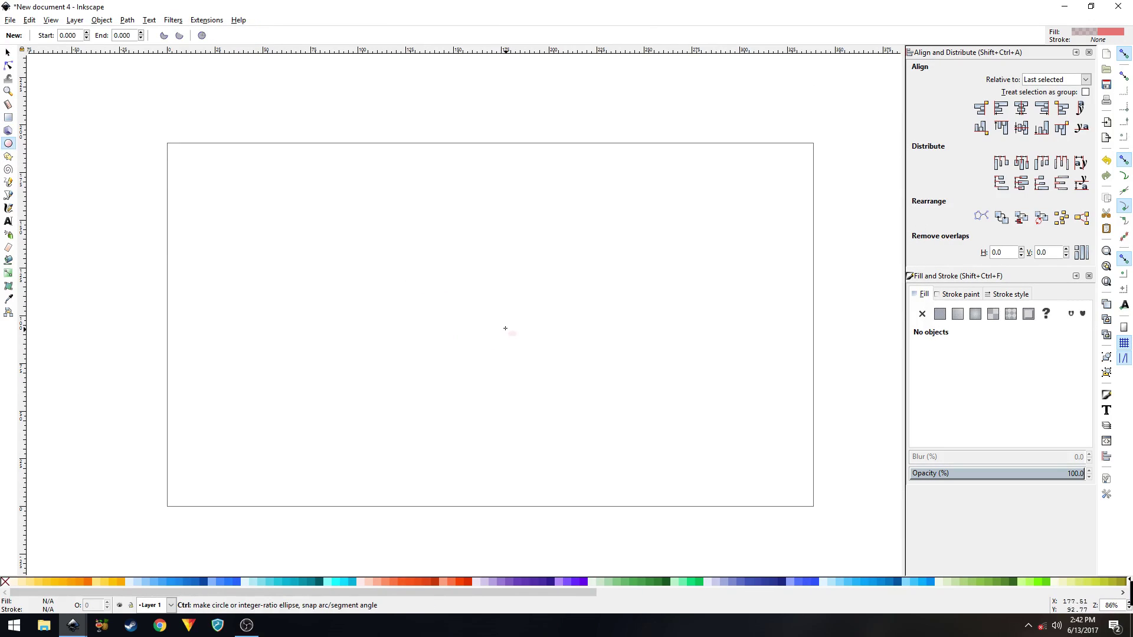
key("ctrl")
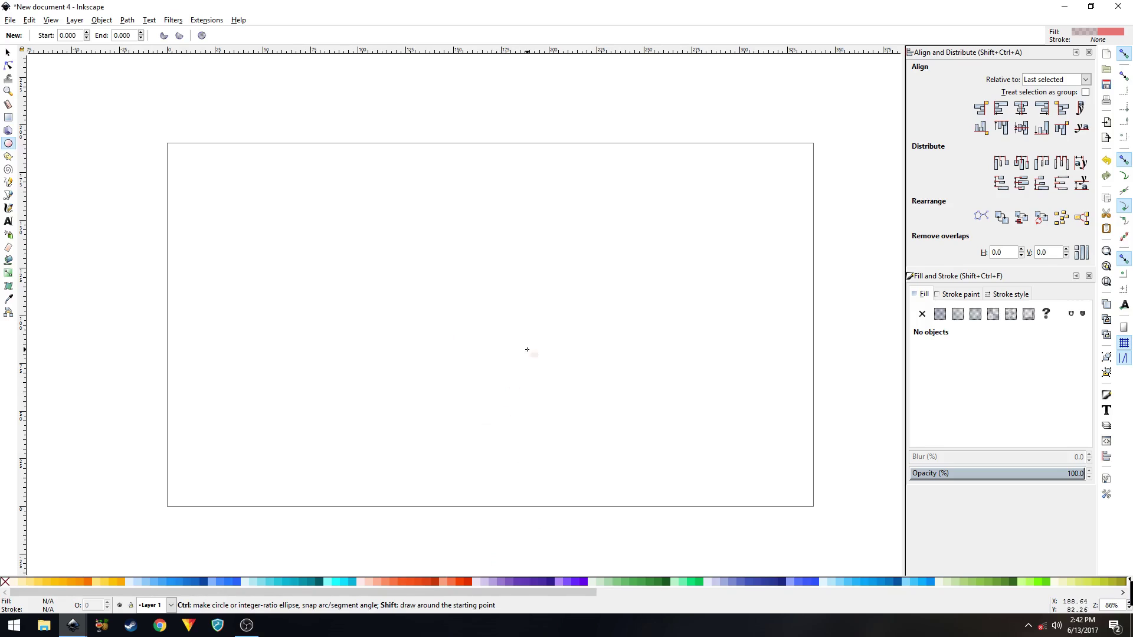
left_click_drag(493, 323, 647, 460)
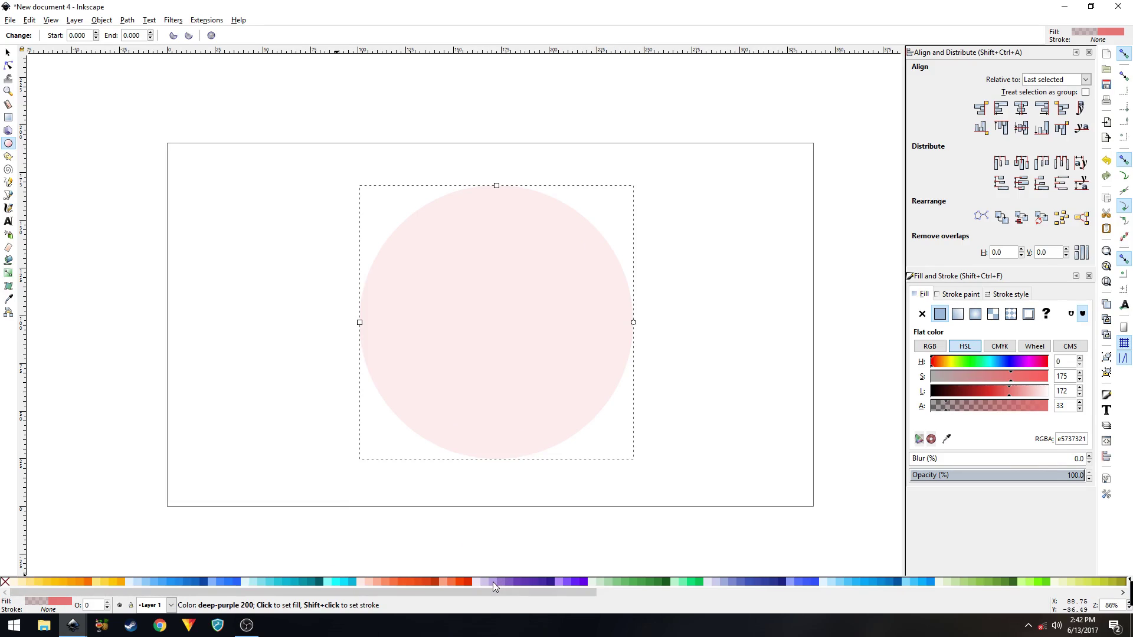
Fill the circle with the pink colour ec407a at an alpha of 210.
left_click_drag(475, 594, 746, 588)
left_click(750, 582)
left_click(759, 581)
left_click_drag(1012, 417, 1053, 407)
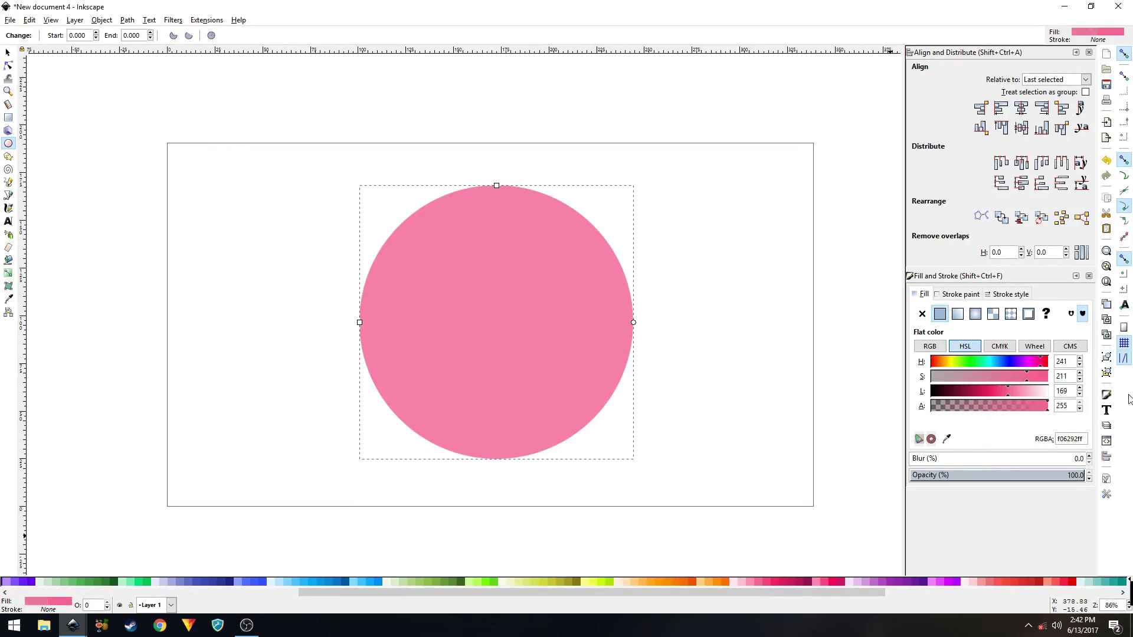
left_click(764, 579)
left_click(758, 579)
left_click(766, 580)
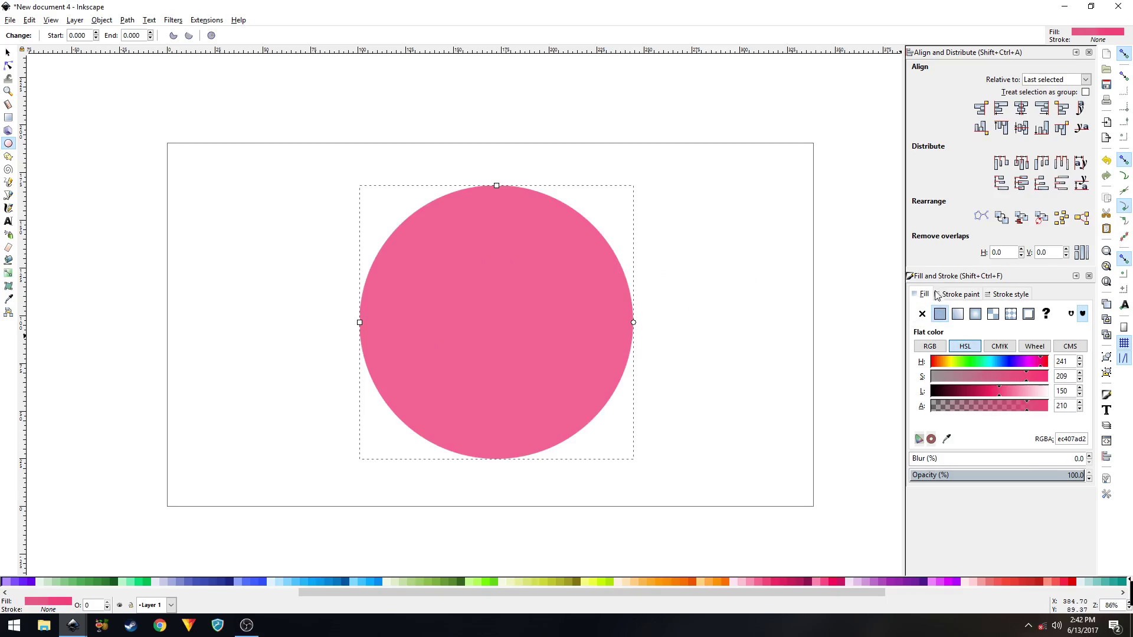
Give the circle a flat black stroke 20 px wide with round caps.
left_click(953, 295)
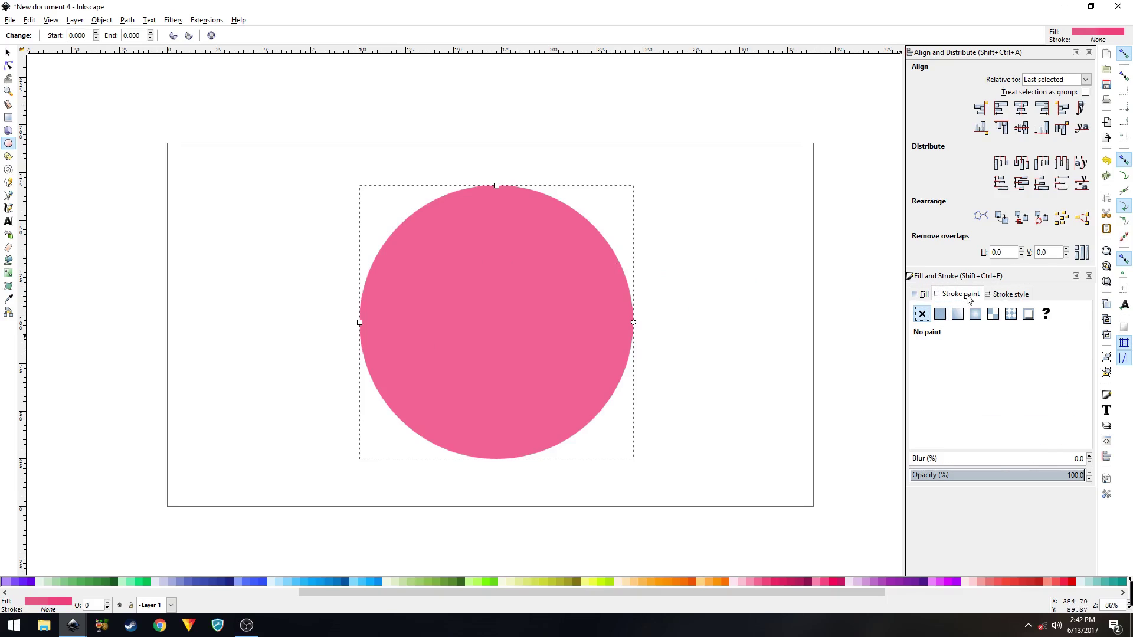
left_click(940, 317)
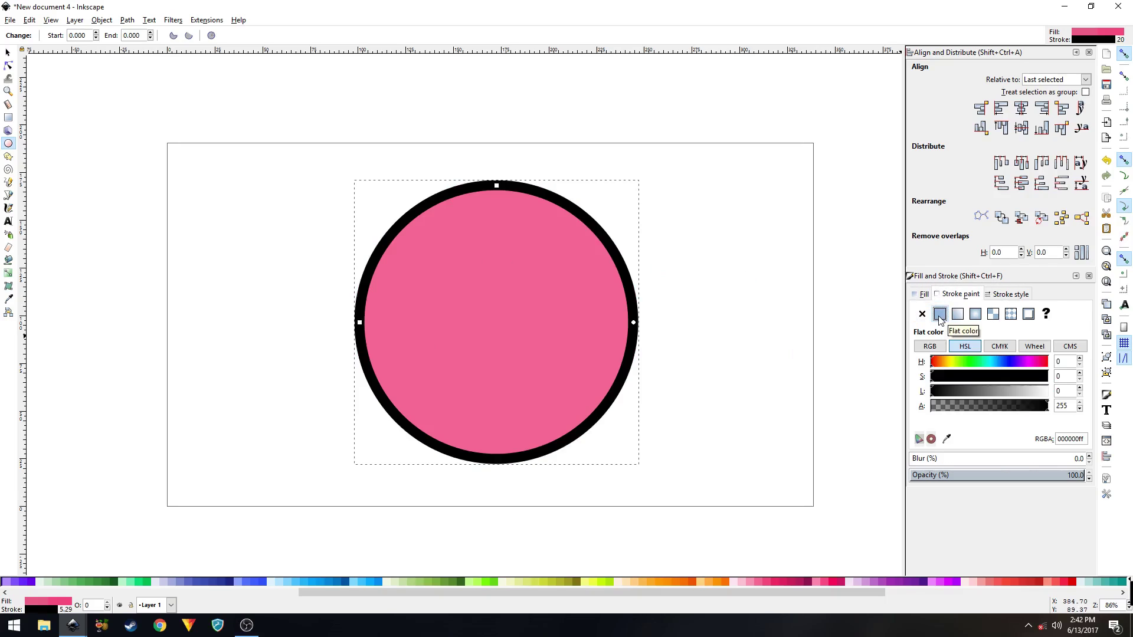
left_click(1019, 298)
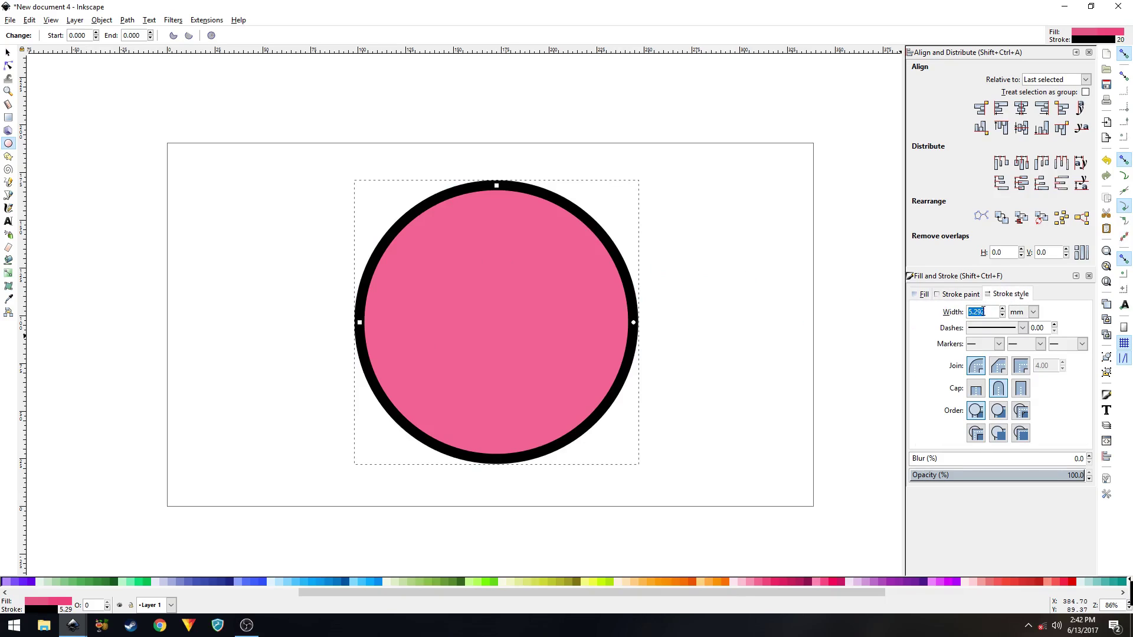
left_click(1032, 312)
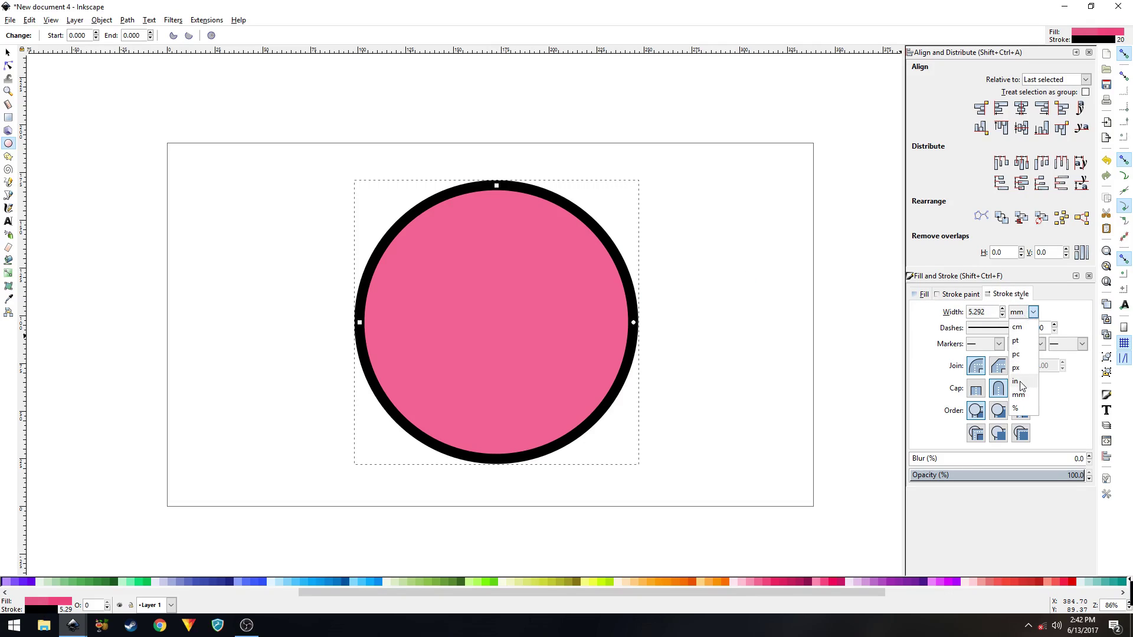
left_click(1016, 368)
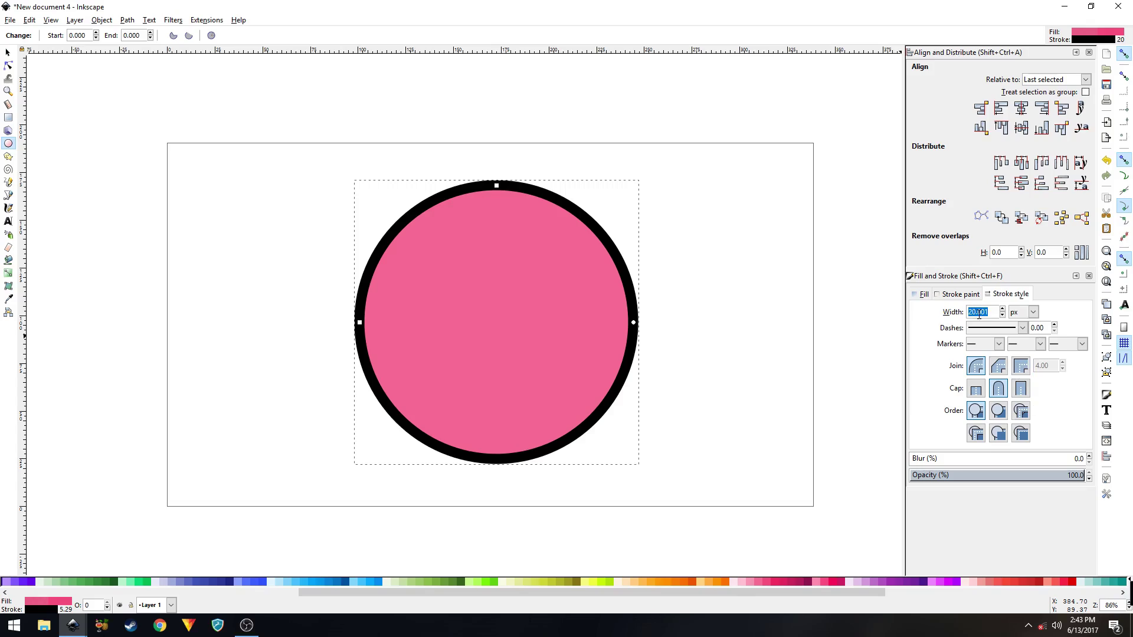
type("2")
left_click(999, 392)
key("s")
left_click(710, 278)
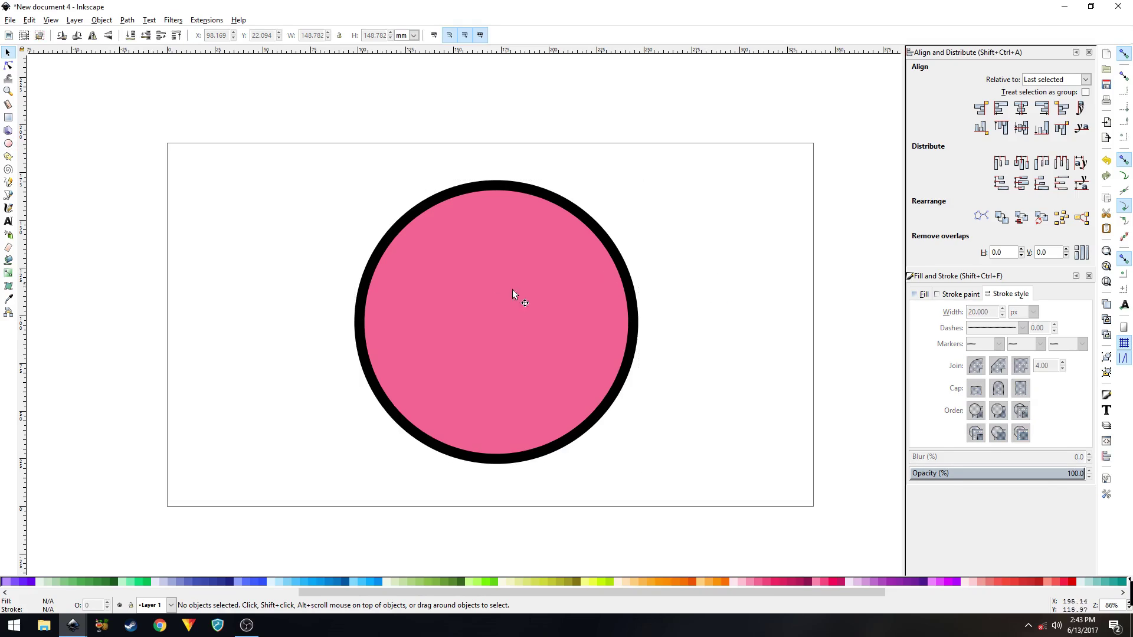
left_click(481, 300)
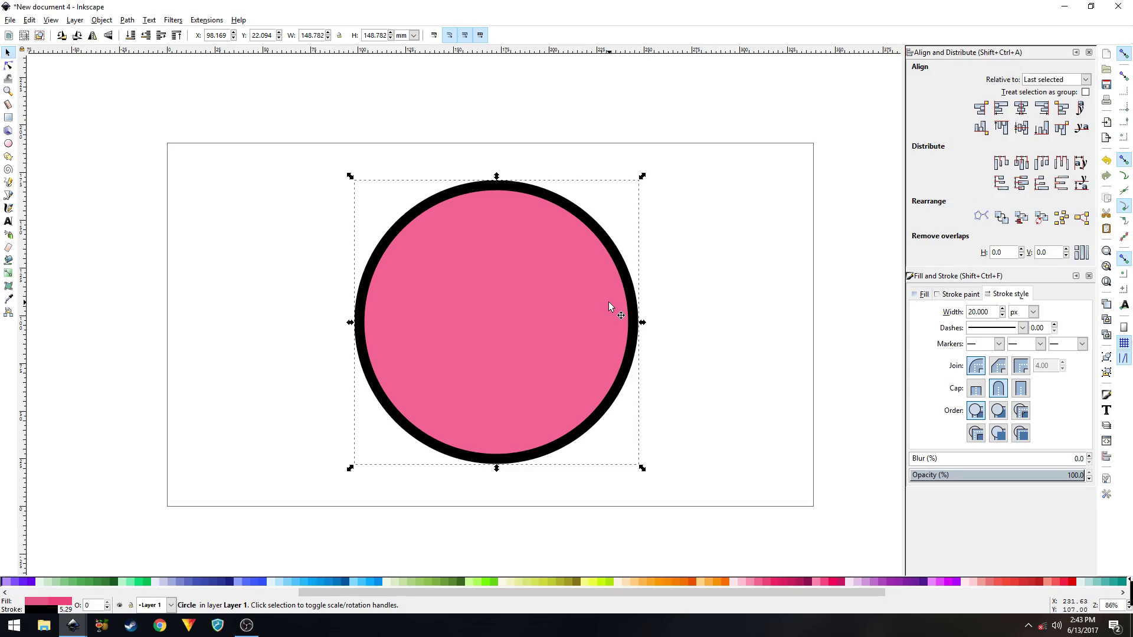
left_click(224, 253)
scroll(361, 329, "down", 2)
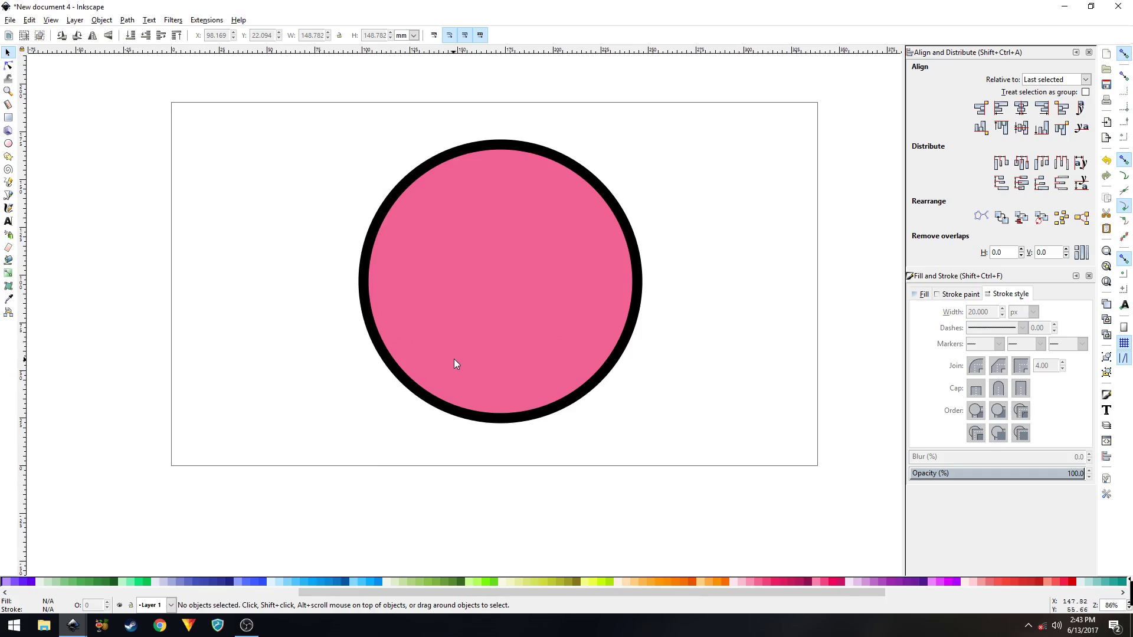
scroll(148, 251, "left", 2)
scroll(147, 251, "up", 1)
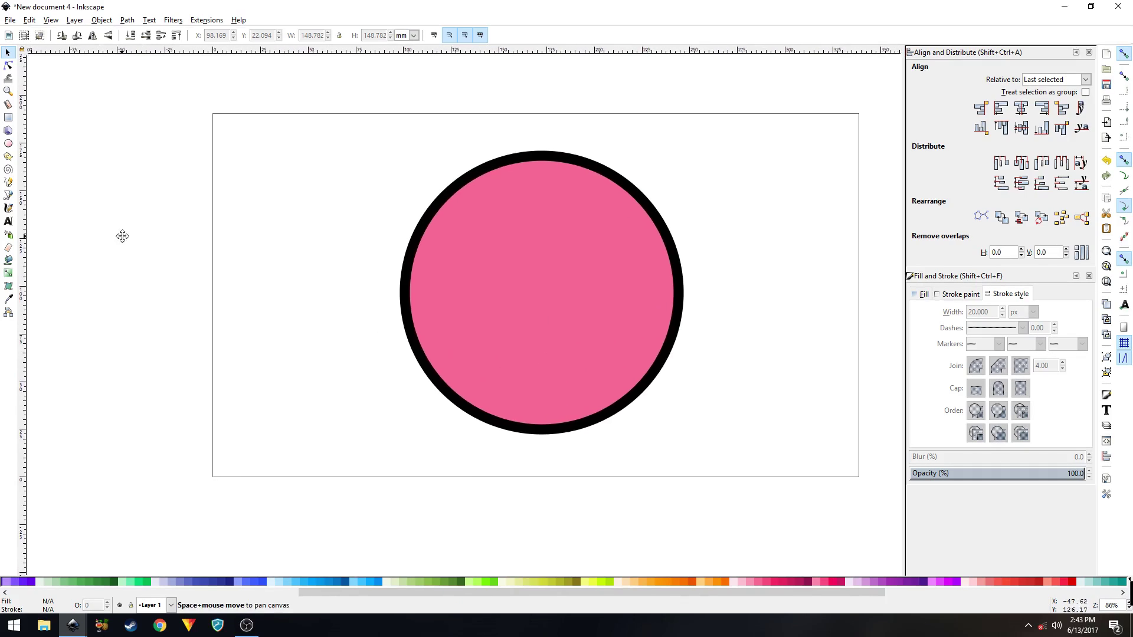
Draw a rectangle about 151 by 82 mm below the circle, with an orange fill and no stroke.
left_click(8, 118)
left_click_drag(278, 331, 246, 221)
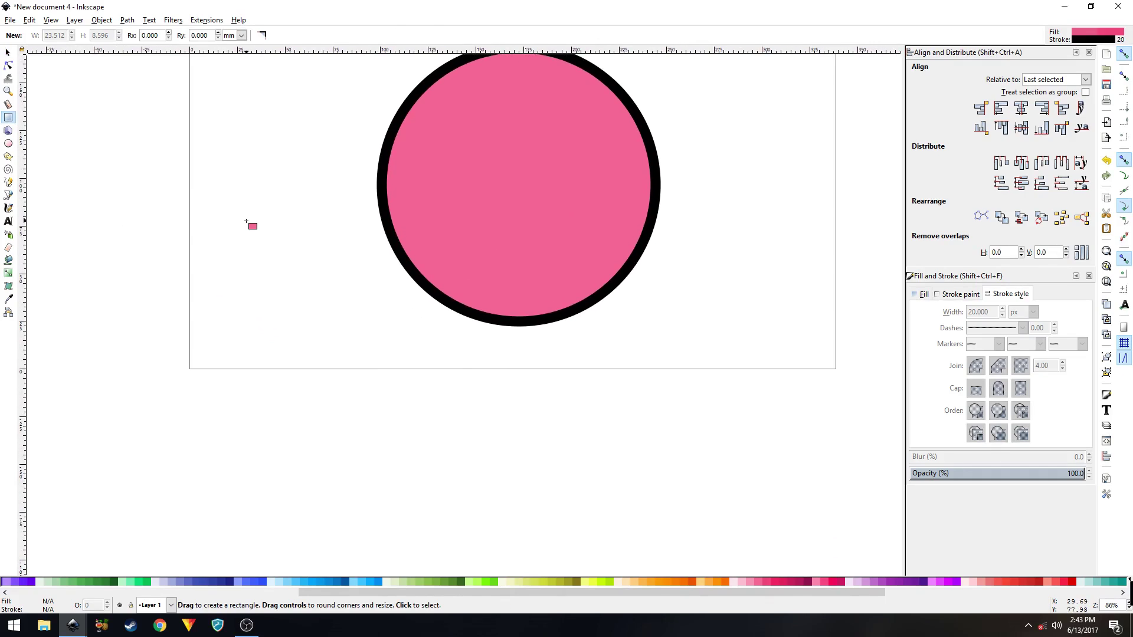
left_click_drag(386, 370, 675, 525)
left_click(653, 584)
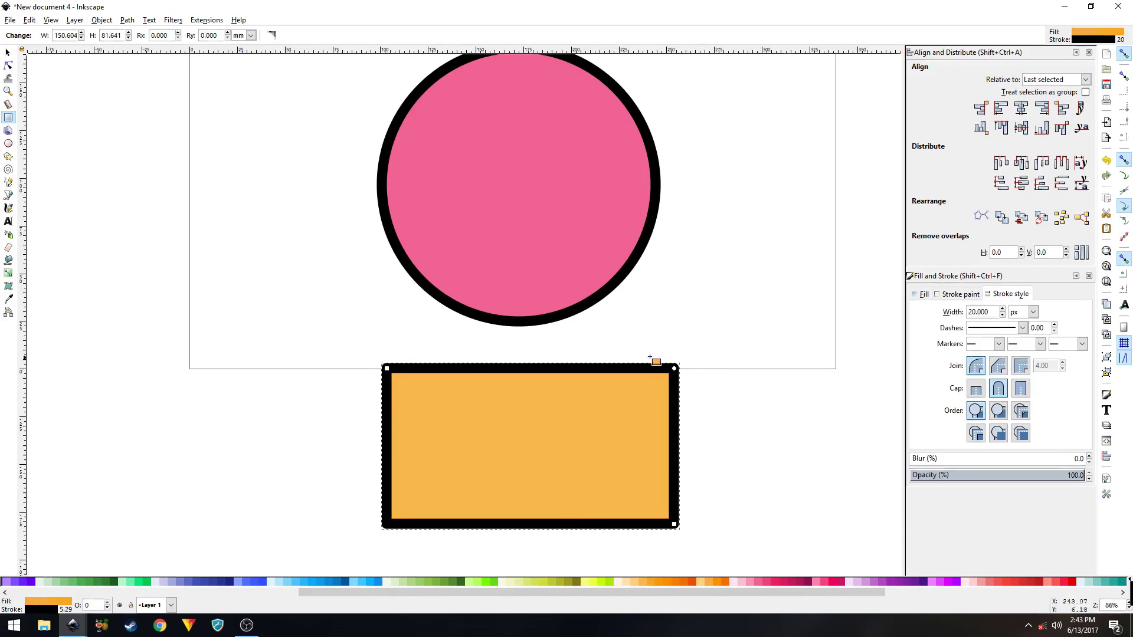
left_click(954, 298)
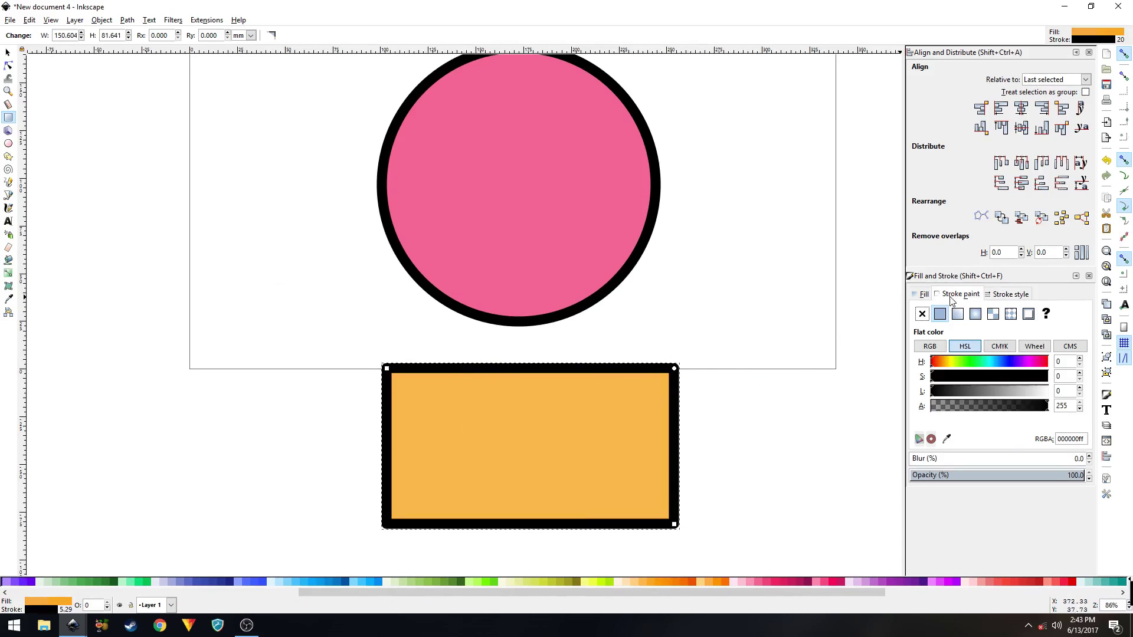
left_click(922, 315)
Move the orange rectangle down clear of the page, to about X 95 mm and Y -119 mm.
key("s")
left_click_drag(551, 409, 539, 420)
left_click(334, 324)
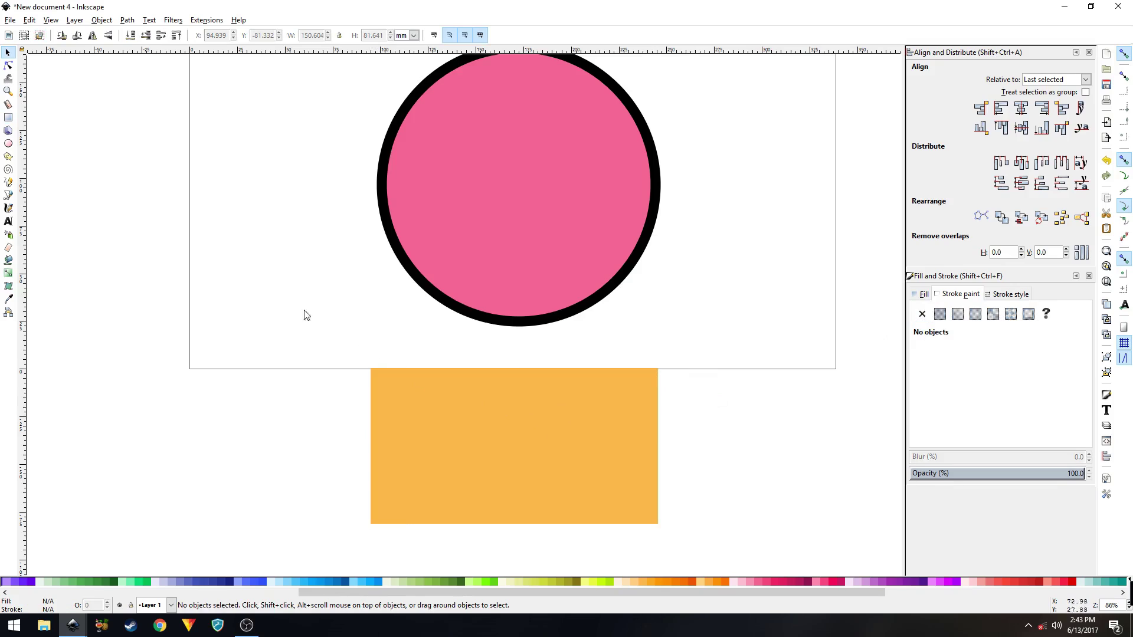
scroll(500, 423, "down", 1)
left_click_drag(508, 425, 507, 473)
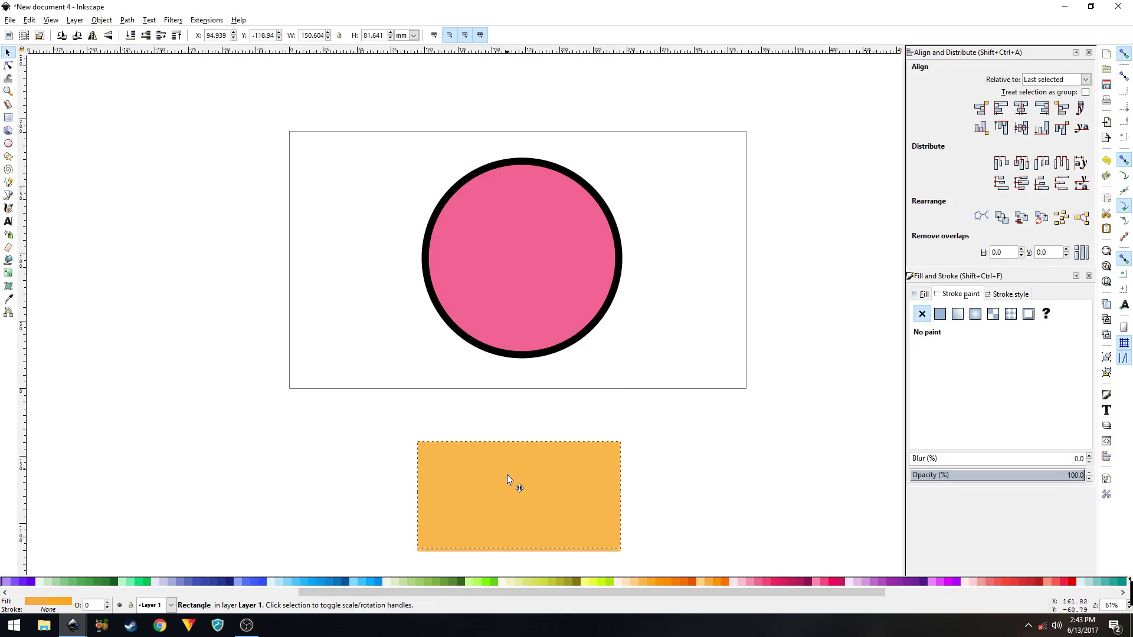
Draw an upright rectangle about 33 by 80 mm overlapping the orange rectangle's upper-left corner and fill it with purple.
scroll(505, 449, "down", 2)
left_click(9, 117)
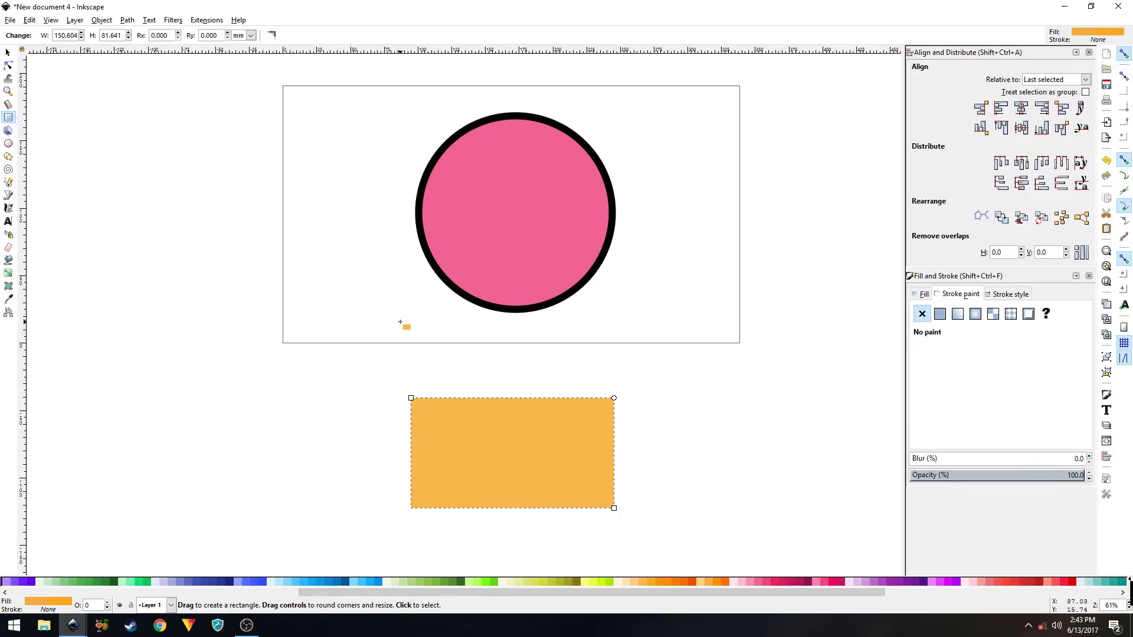
left_click_drag(405, 323, 450, 431)
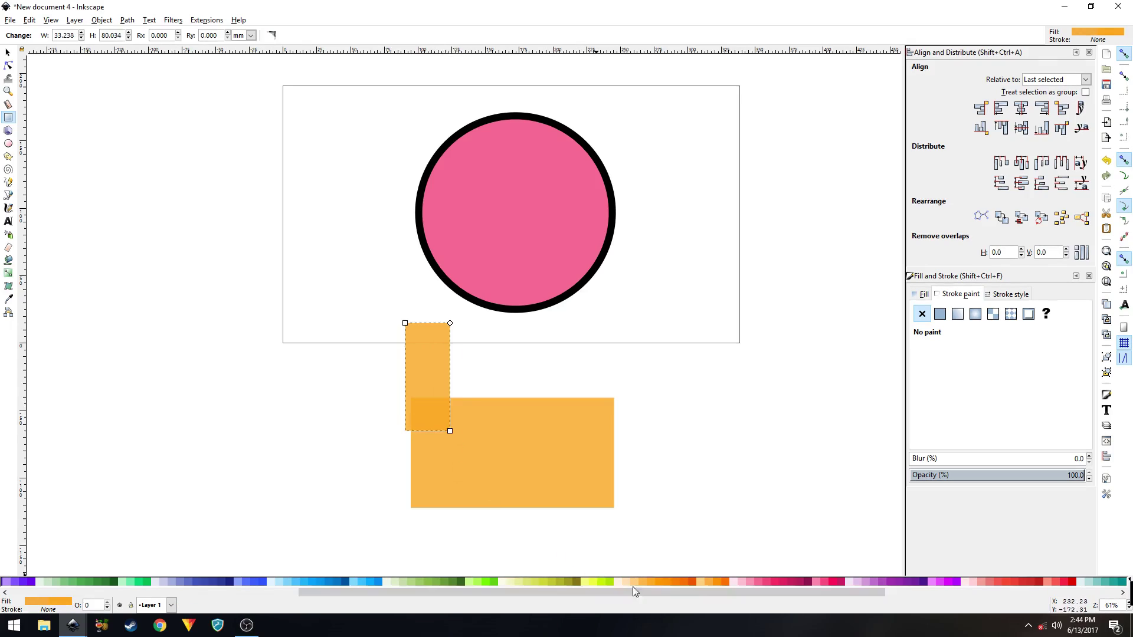
left_click(875, 583)
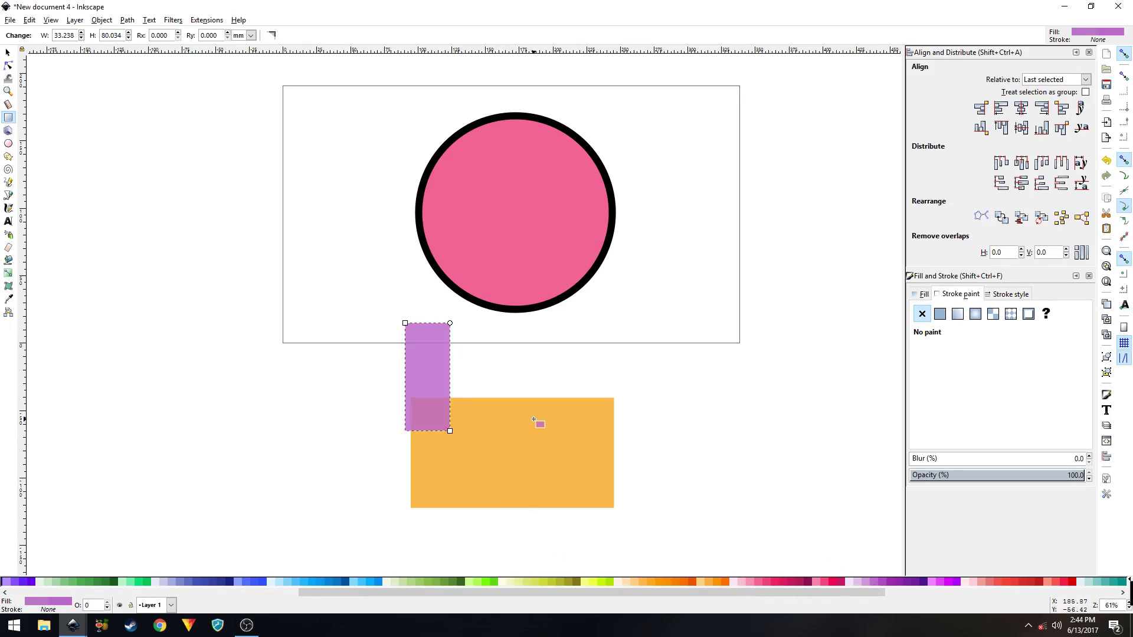
Raise the fill alpha of the purple and orange rectangles together to 255 for full opacity.
key("s")
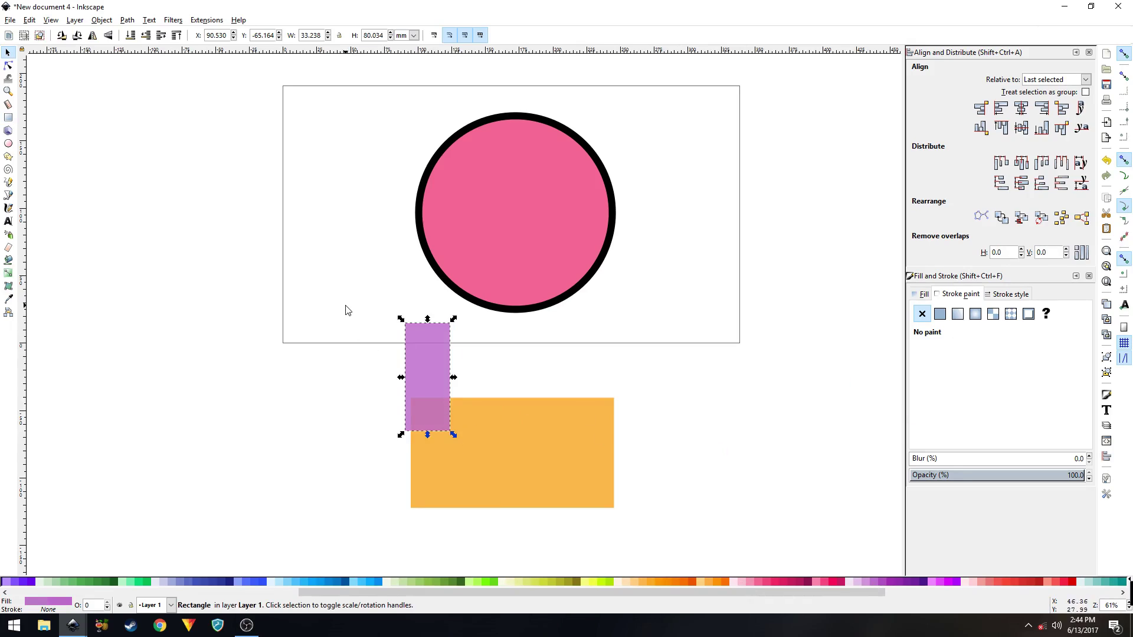
left_click(496, 458, "shift")
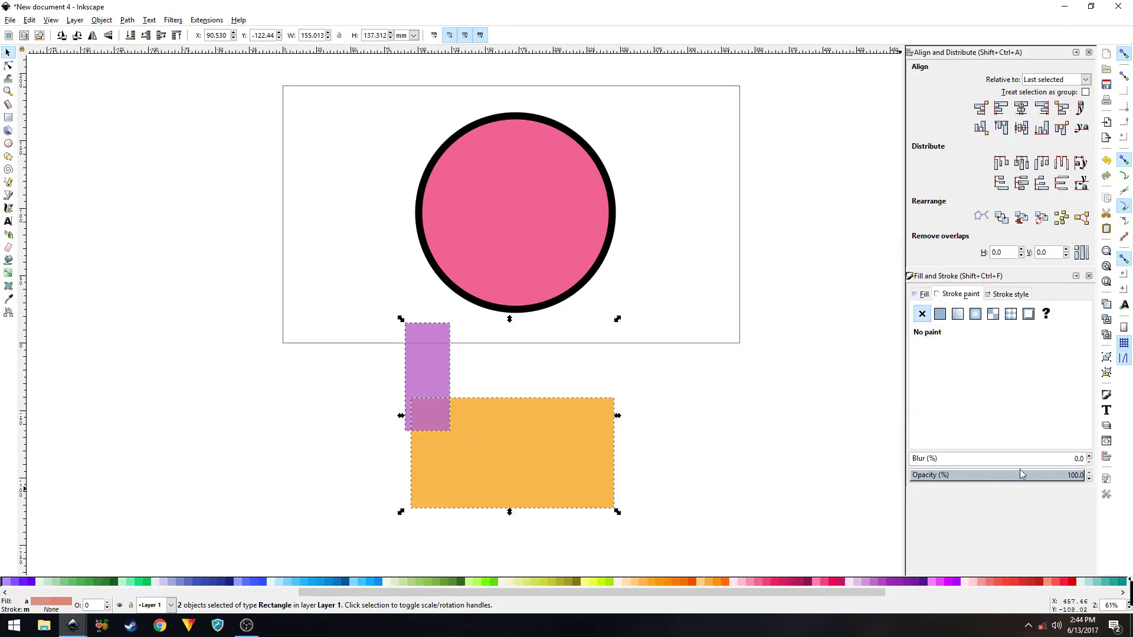
left_click(922, 294)
left_click_drag(1043, 415, 1062, 407)
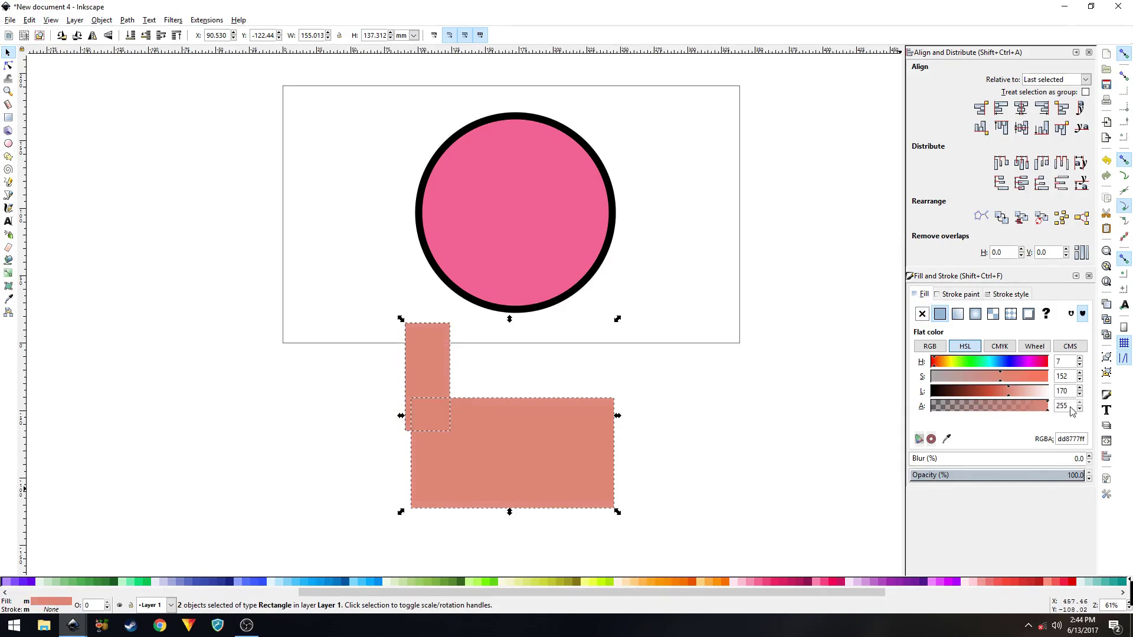
left_click(688, 437)
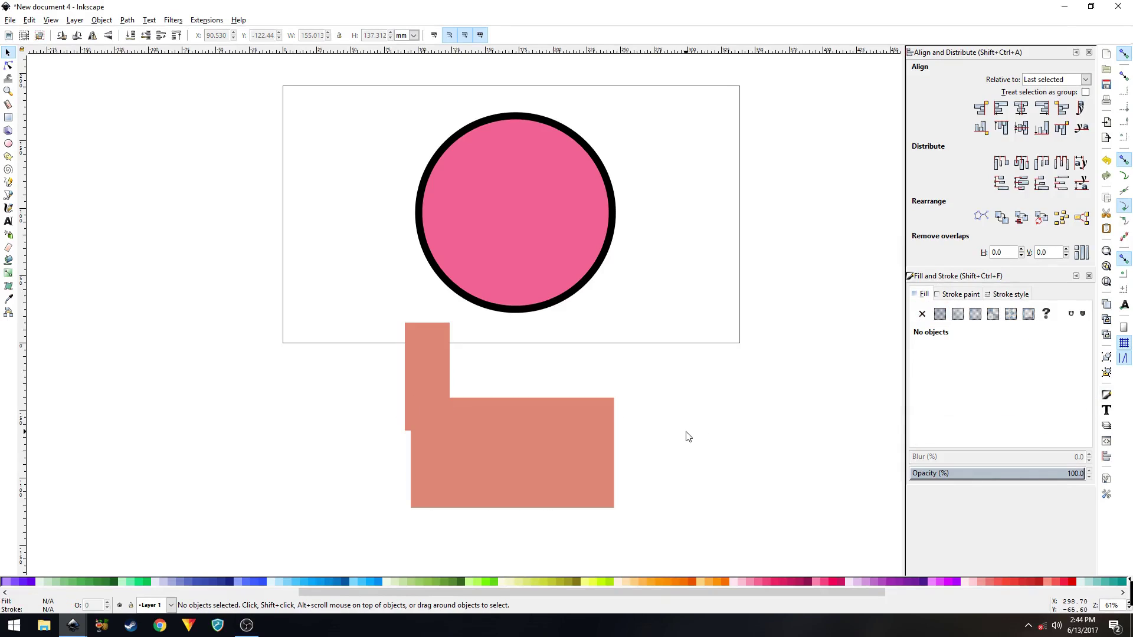
Recolor the wide lower rectangle orange and the upright rectangle purple.
left_click(497, 458)
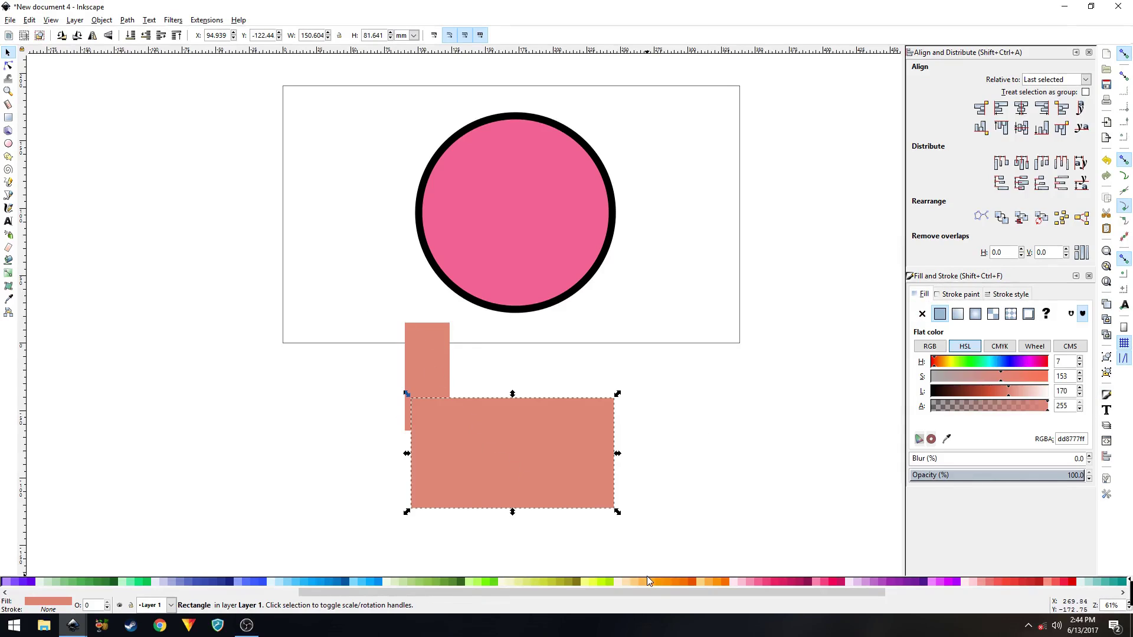
left_click(649, 582)
left_click(408, 364)
left_click(861, 581)
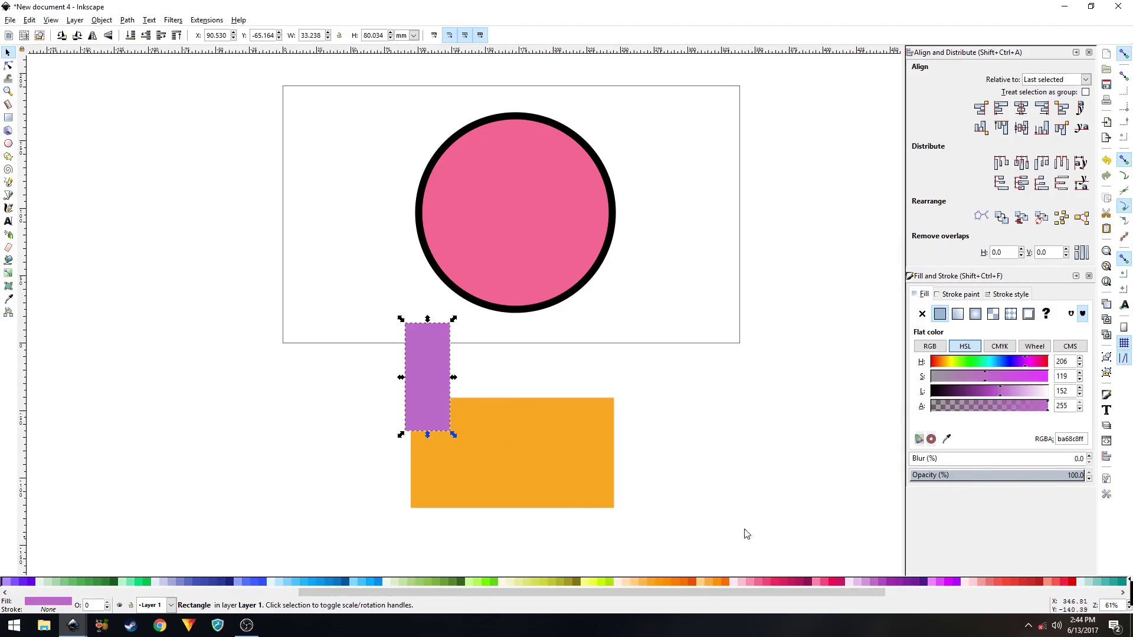
key("Escape")
Round the purple rectangle's corners as far as possible so its ends become full semicircles.
left_click(424, 381)
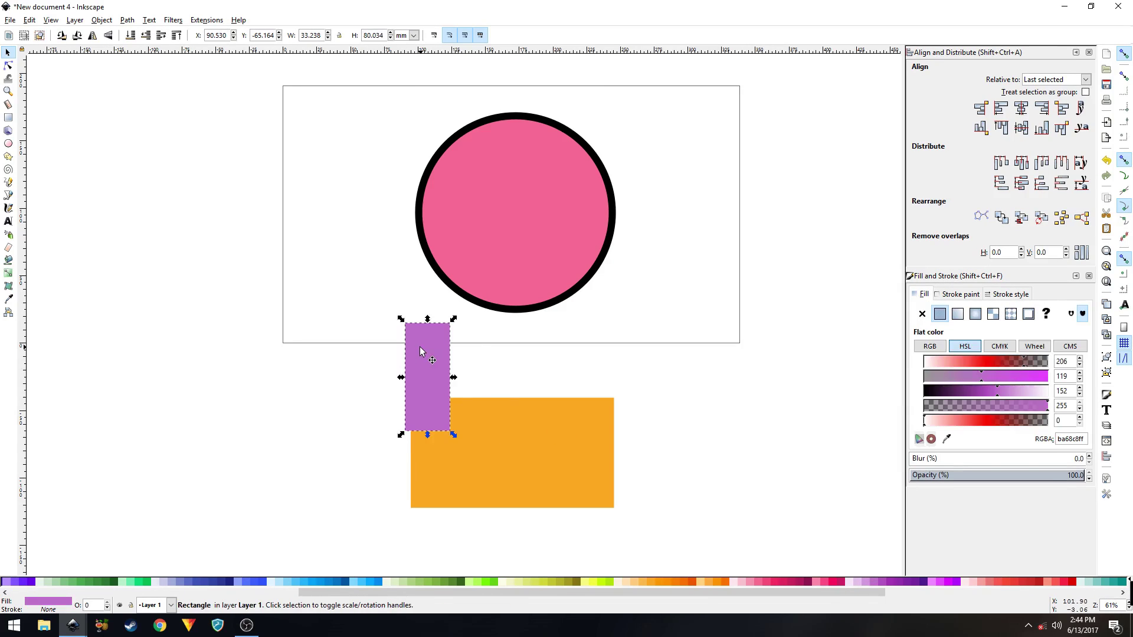
left_click(8, 117)
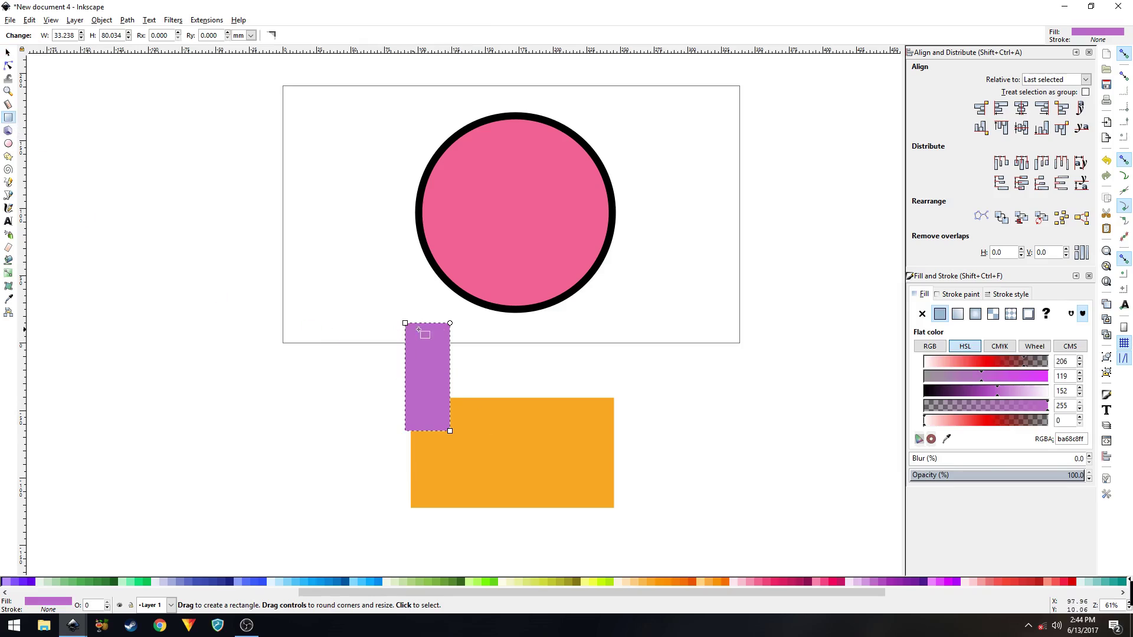
scroll(451, 324, "up", 1, "ctrl")
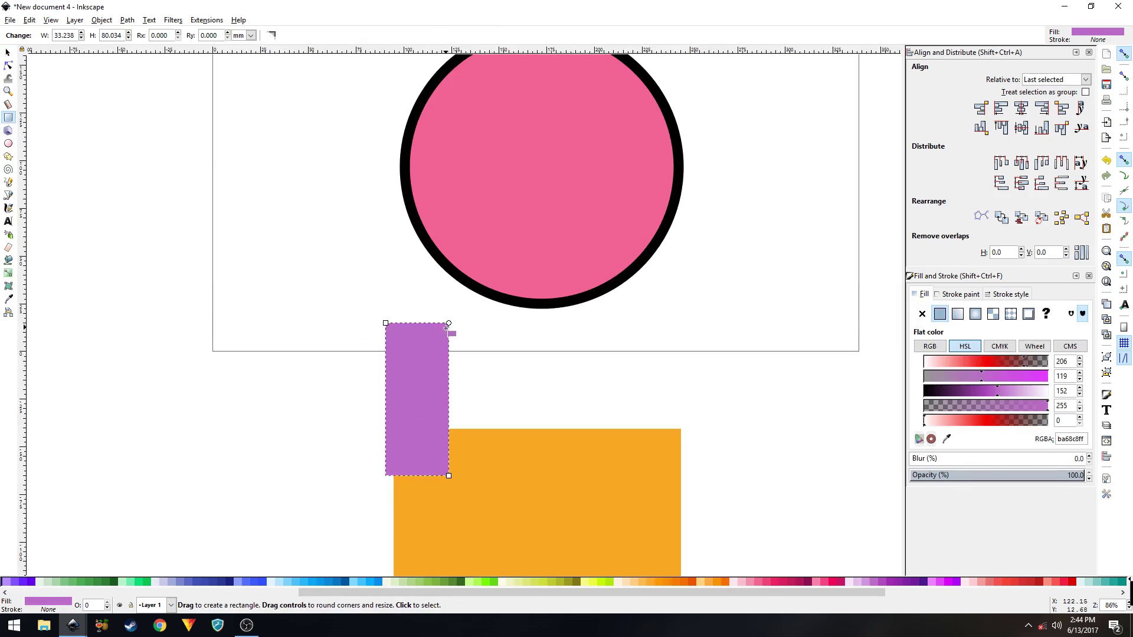
left_click_drag(449, 323, 423, 423)
key("s")
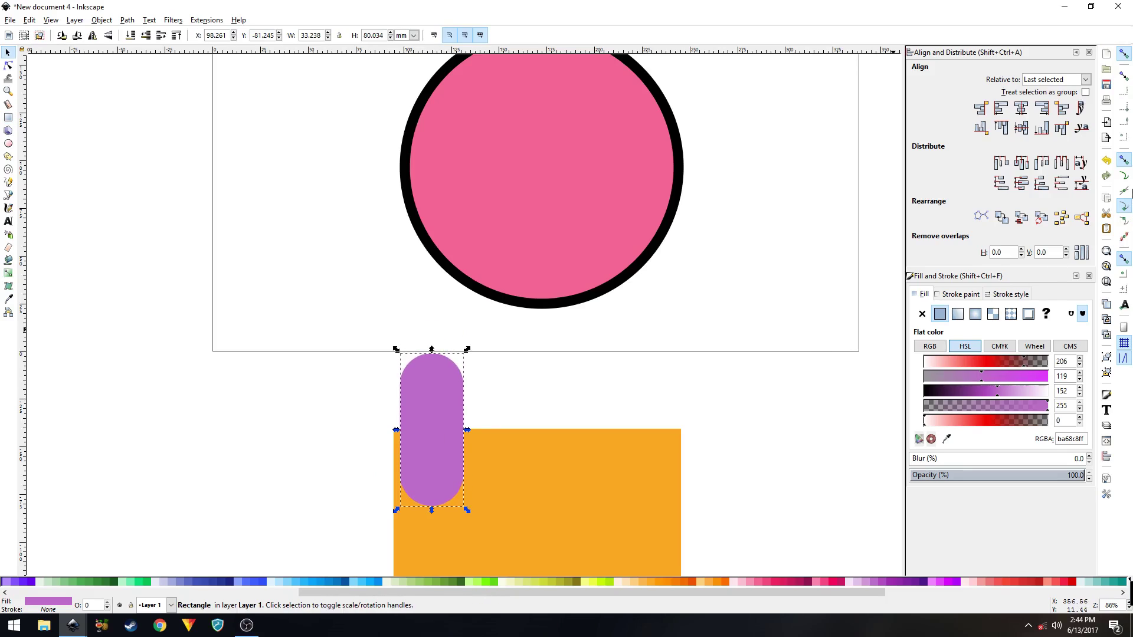
Adjust the snapping and align the purple capsule with the orange rectangle's left edge, at X 94.939 mm and Y -82.791 mm.
left_click(1124, 177)
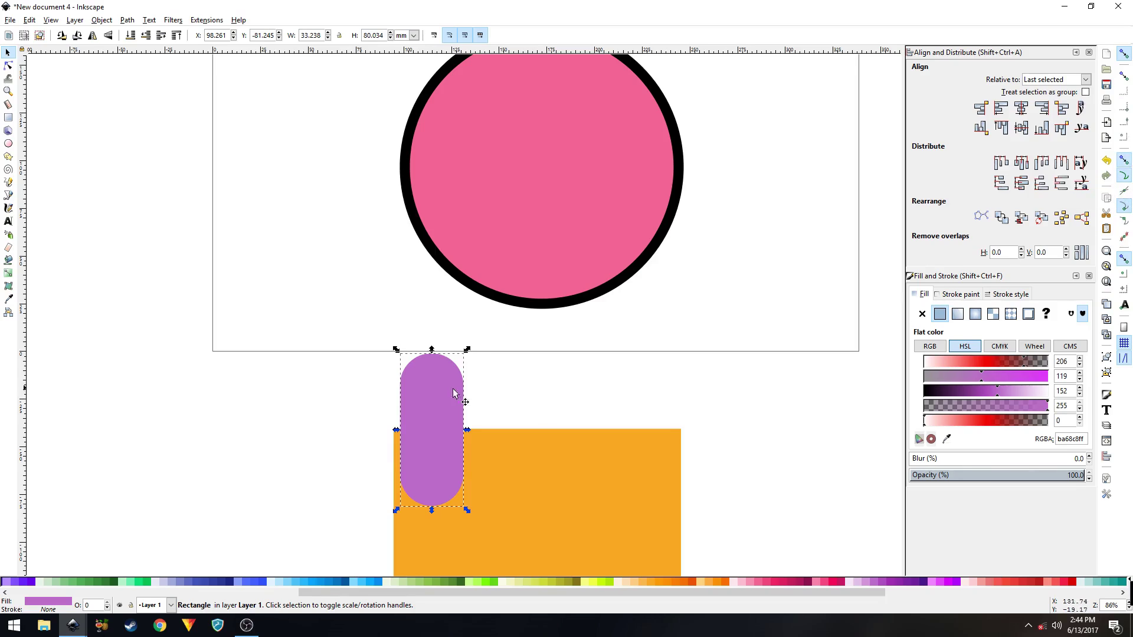
scroll(380, 472, "down", 2)
key("Escape")
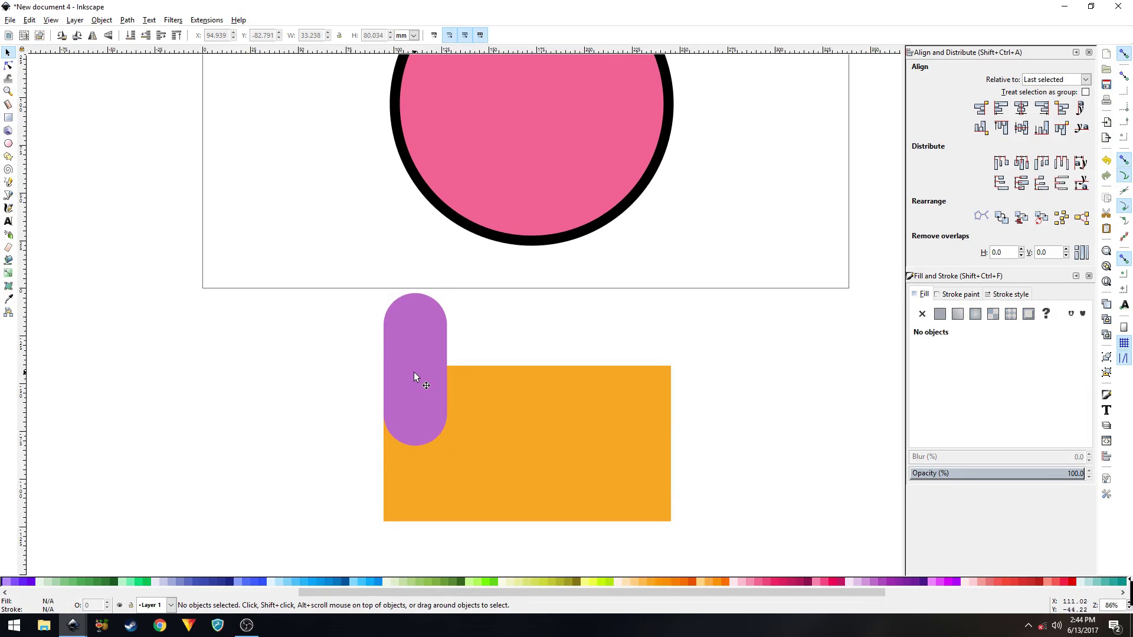
Duplicate the purple capsule four times and place the copies edge to edge in a horizontal row of five.
left_click(410, 350)
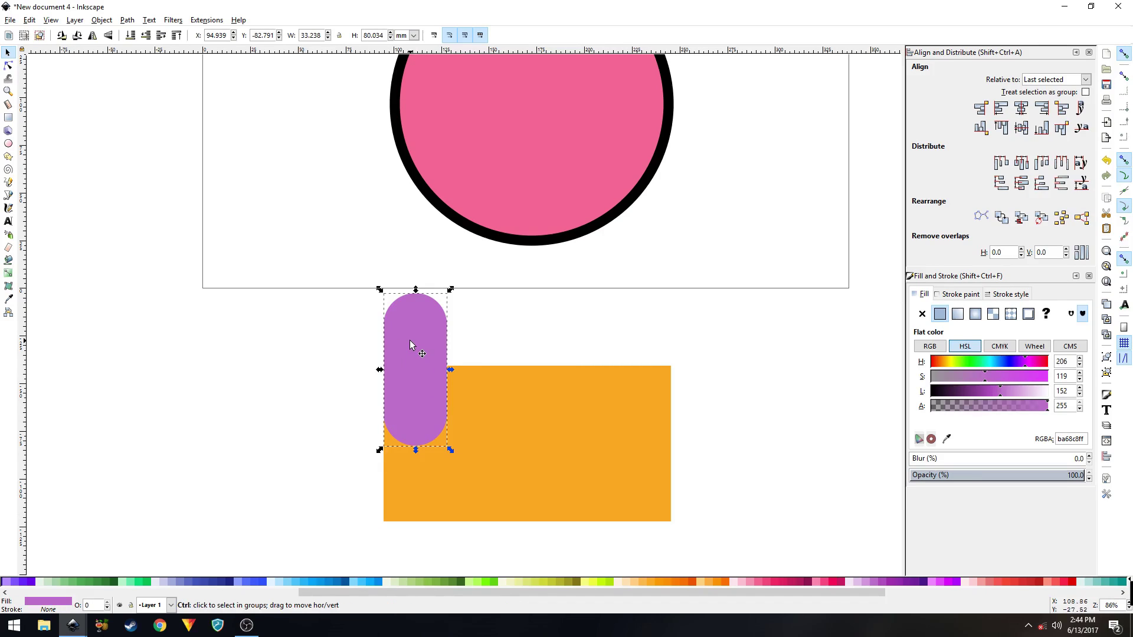
key("ctrl")
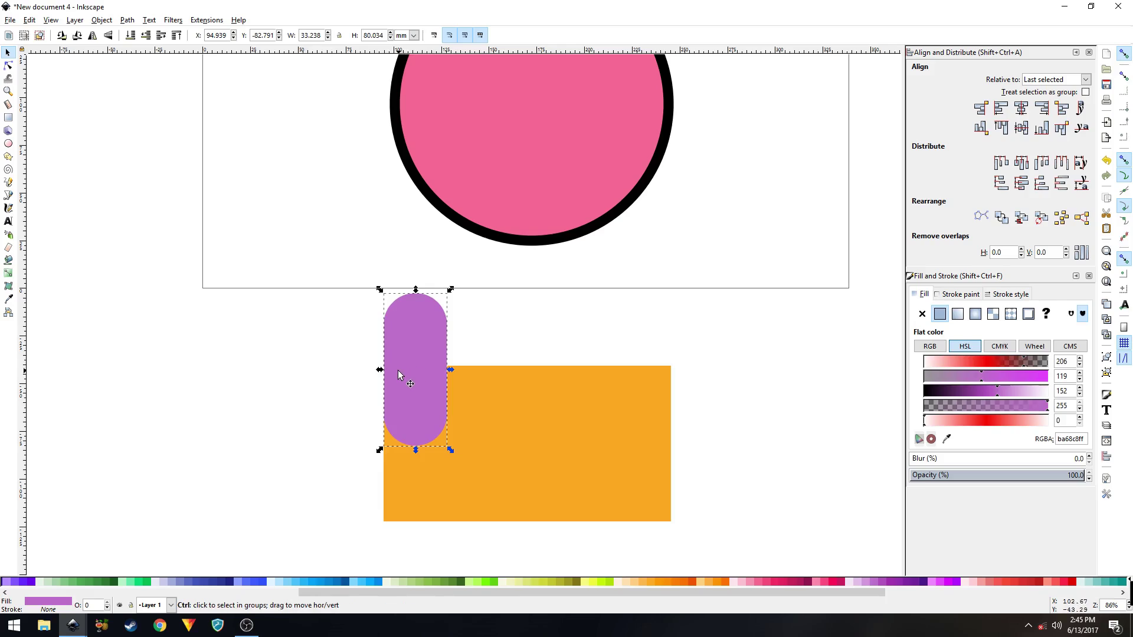
key("ctrl+d")
left_click_drag(402, 370, 461, 373)
key("ctrl")
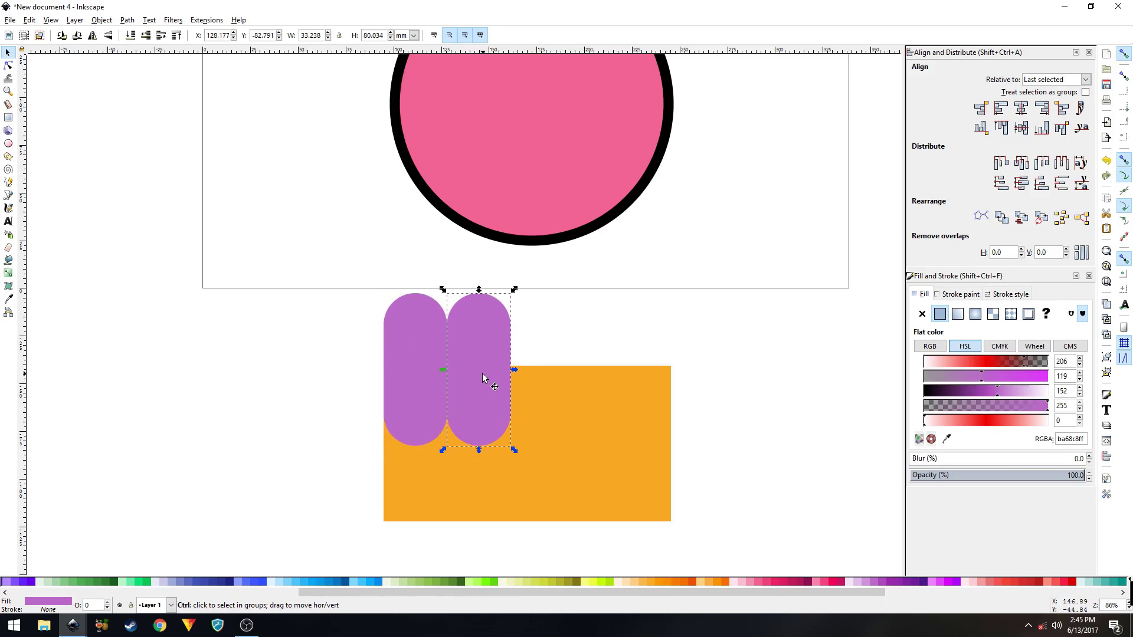
key("ctrl+d")
left_click_drag(490, 370, 646, 373)
key("ctrl+d")
key("ctrl+d")
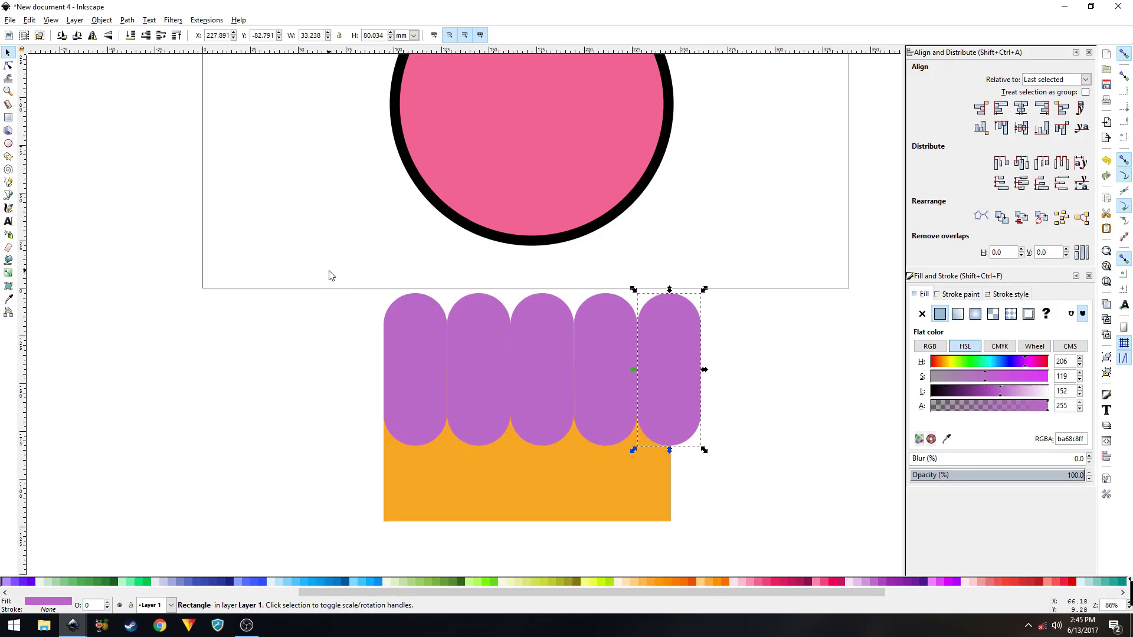
Narrow the row of five capsules to the orange rectangle's width, 150.604 mm, snapping it to the right edge.
left_click_drag(364, 277, 757, 465)
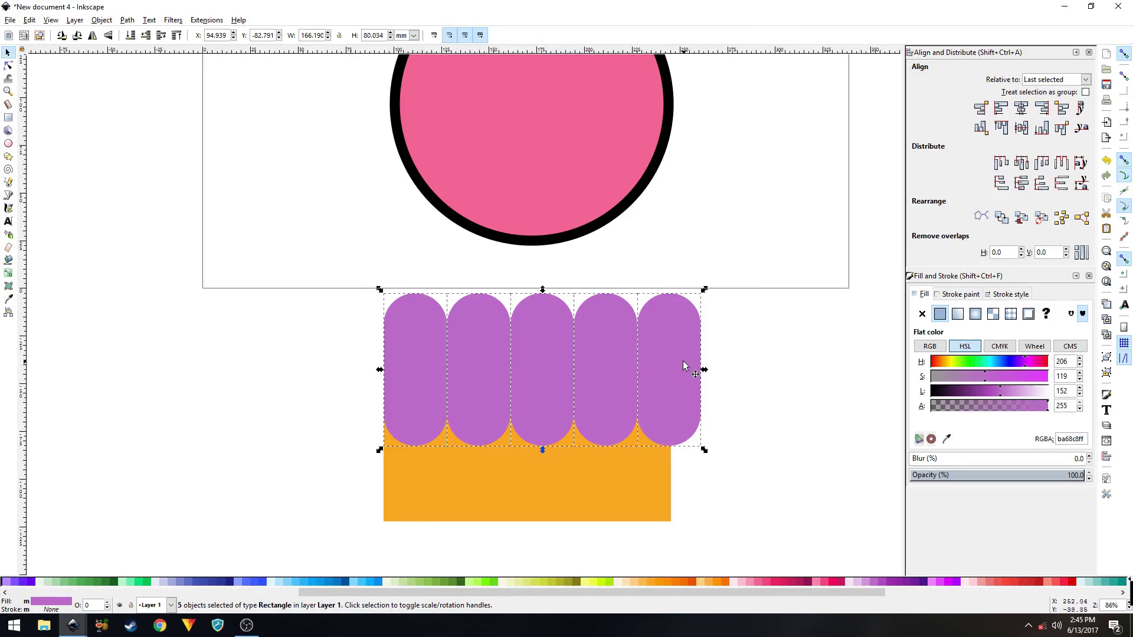
left_click_drag(704, 370, 677, 377)
left_click(684, 393)
scroll(665, 412, "up", 3, "ctrl")
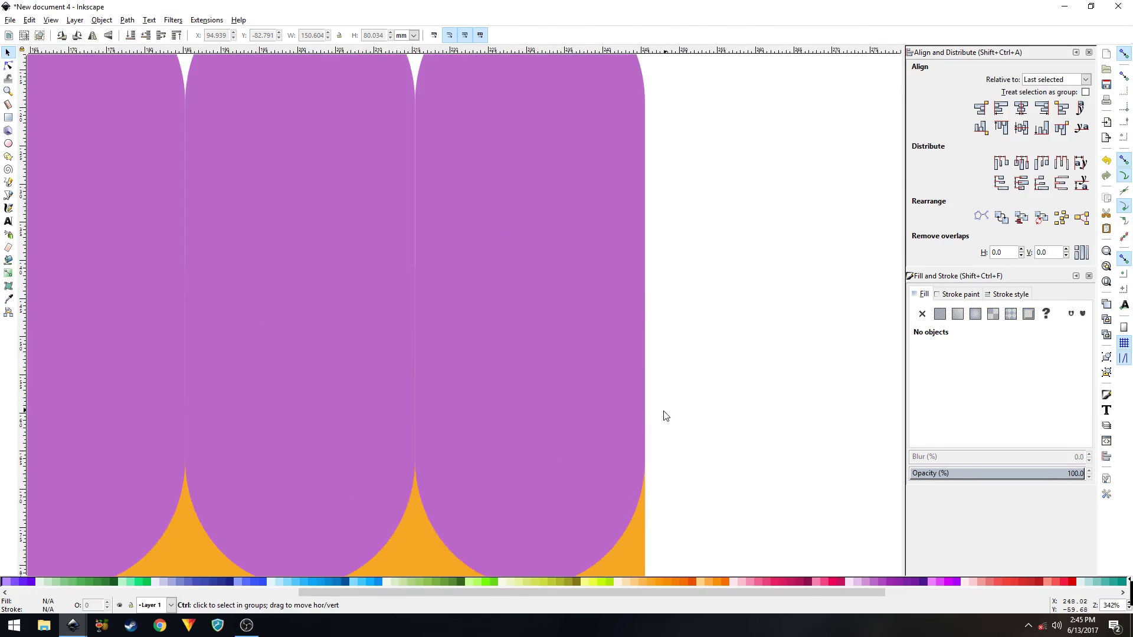
scroll(659, 418, "down", 3, "ctrl")
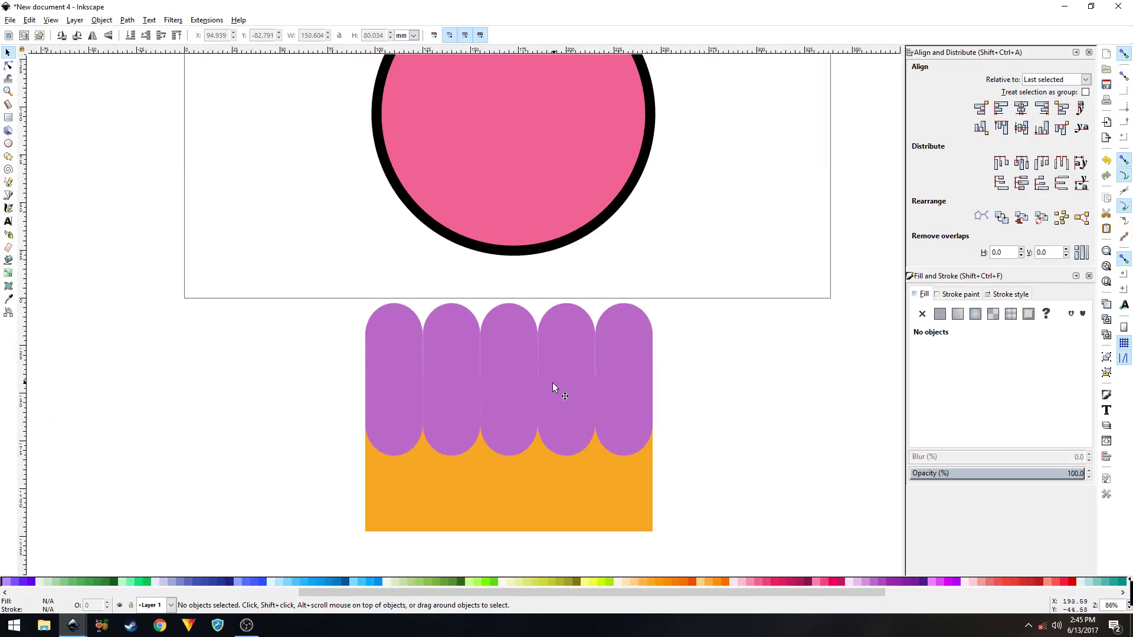
Unite the first, third and fifth capsules with the orange rectangle using Union.
left_click(393, 370)
left_click(516, 369, "shift")
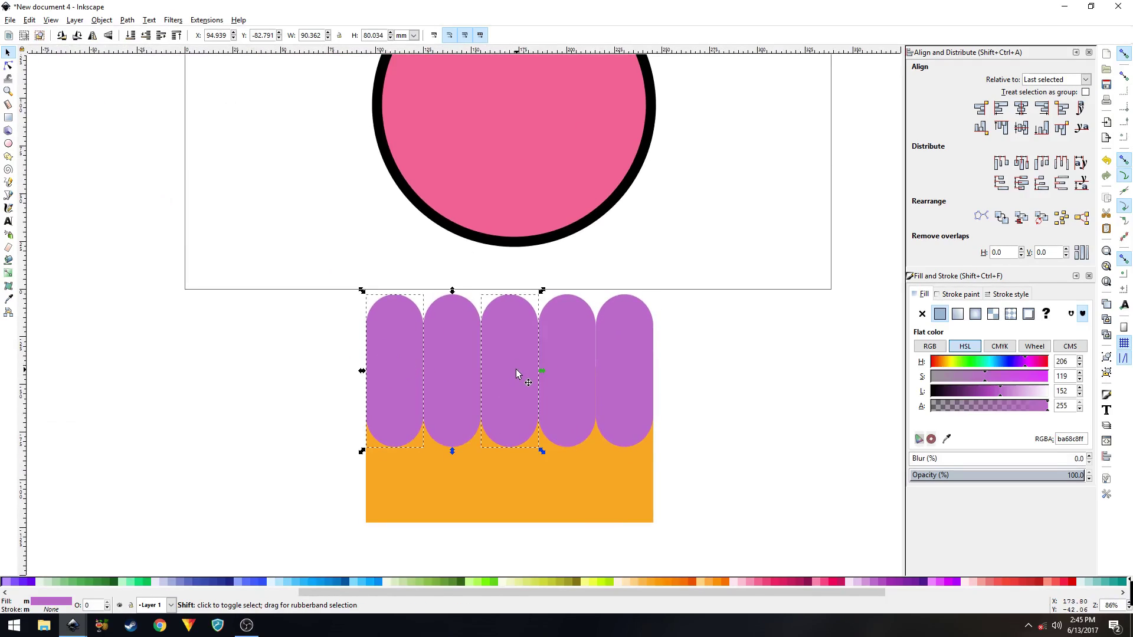
left_click(622, 380, "shift")
scroll(557, 441, "down", 2)
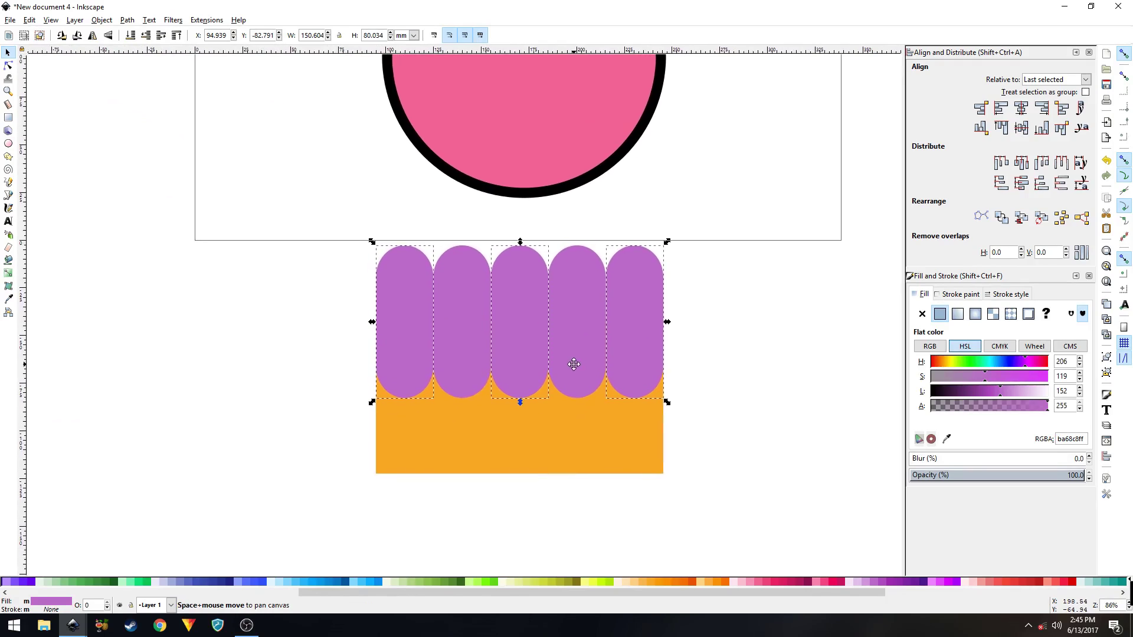
left_click(529, 436, "shift")
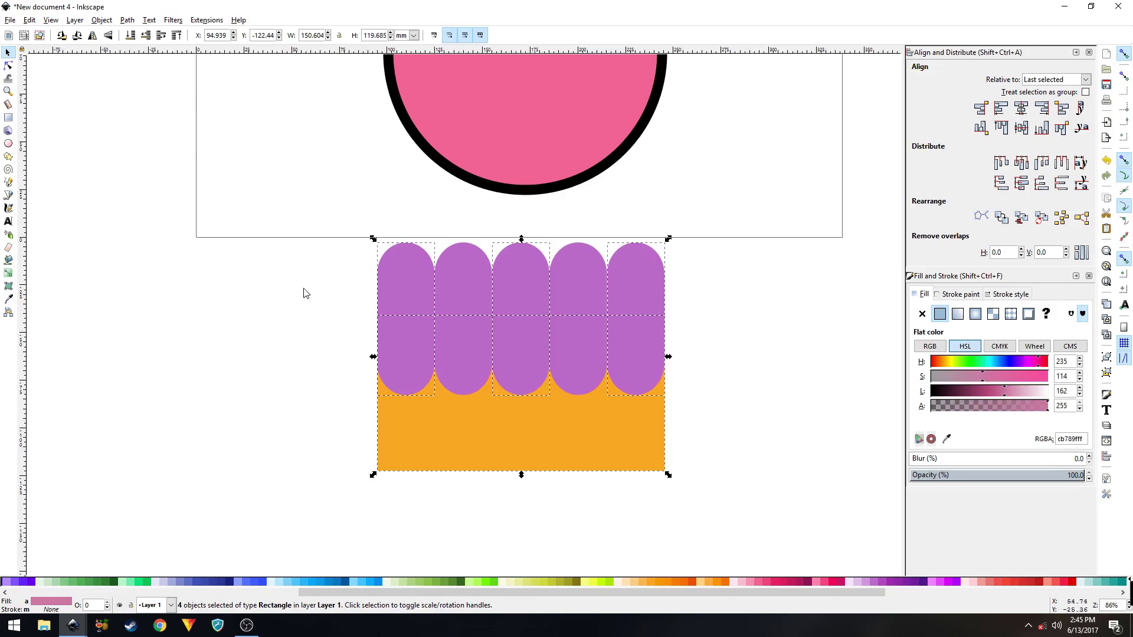
left_click(130, 20)
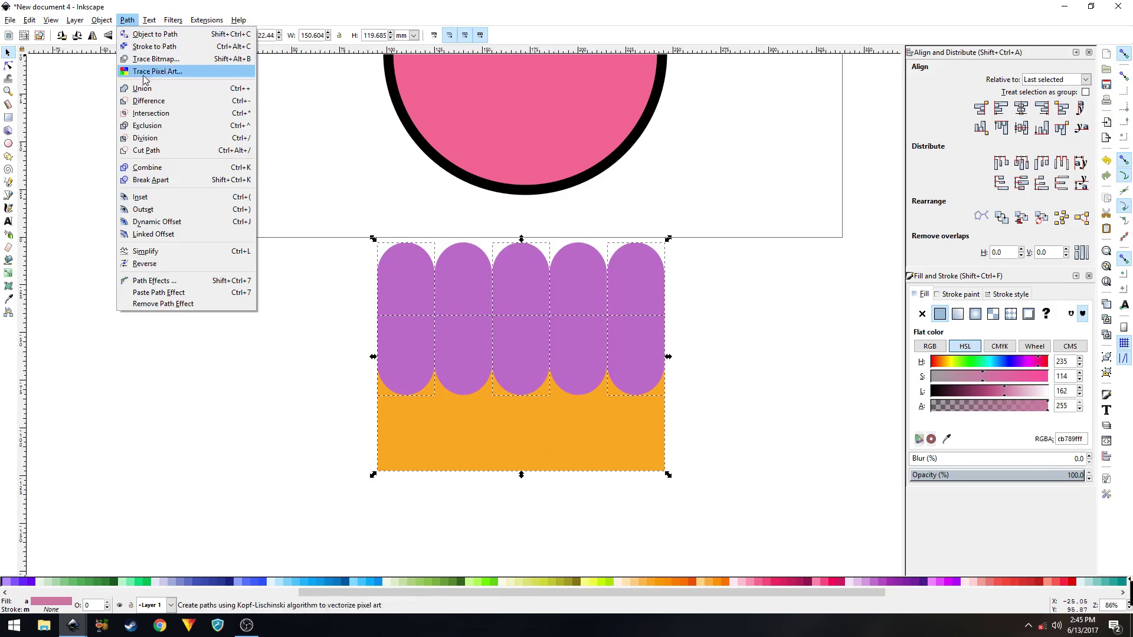
left_click(148, 100)
left_click(301, 245)
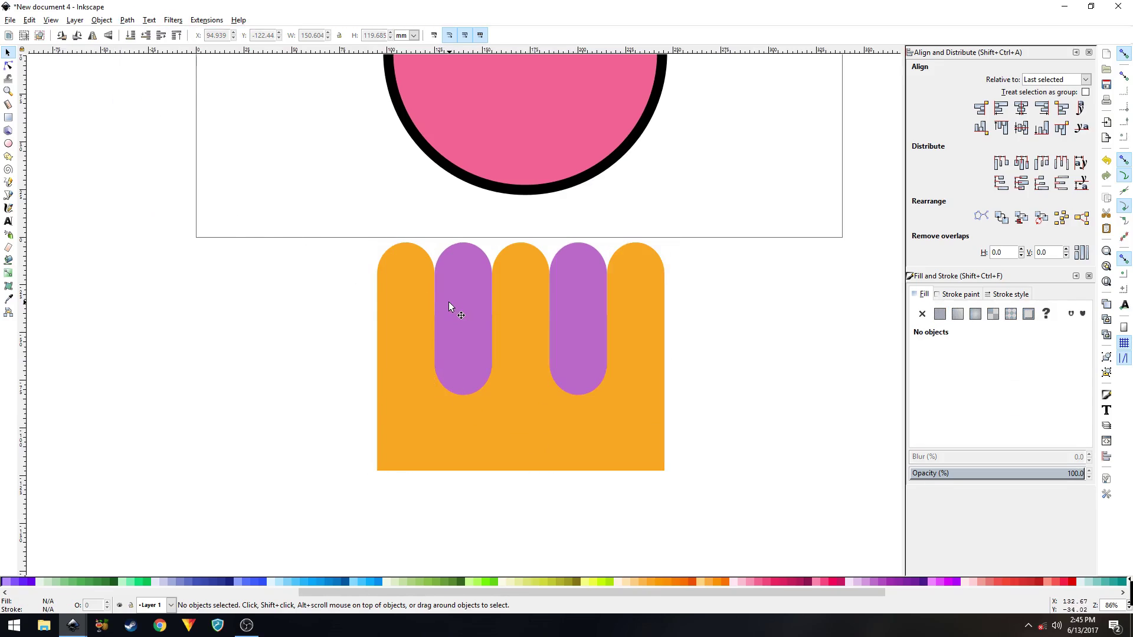
Unite the two remaining purple capsules into one path.
left_click(458, 301)
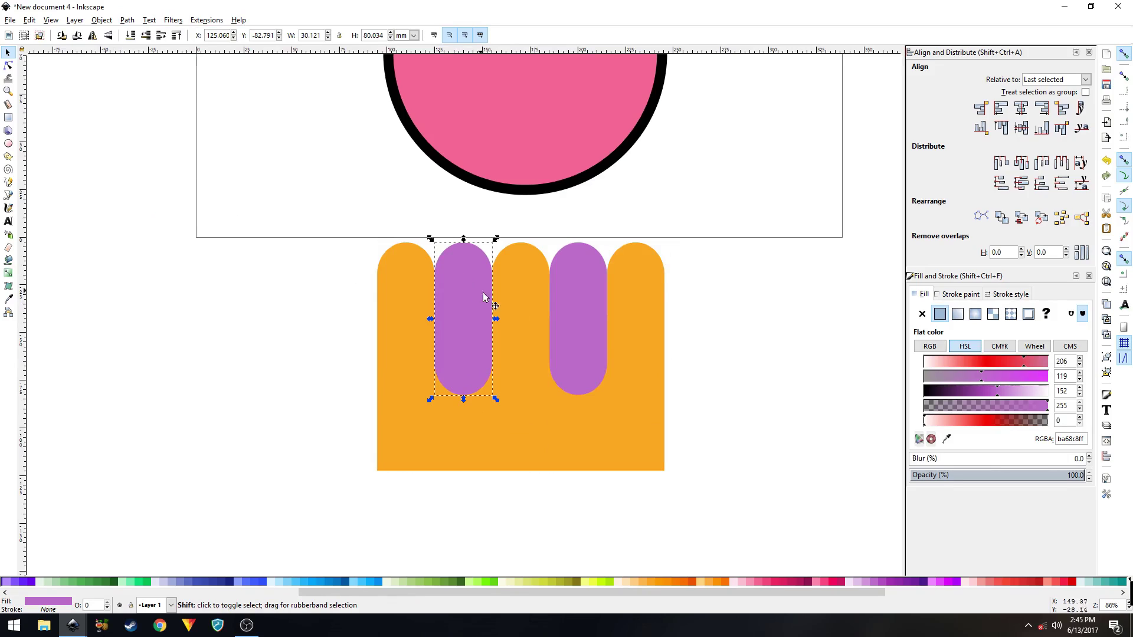
left_click(581, 302, "shift")
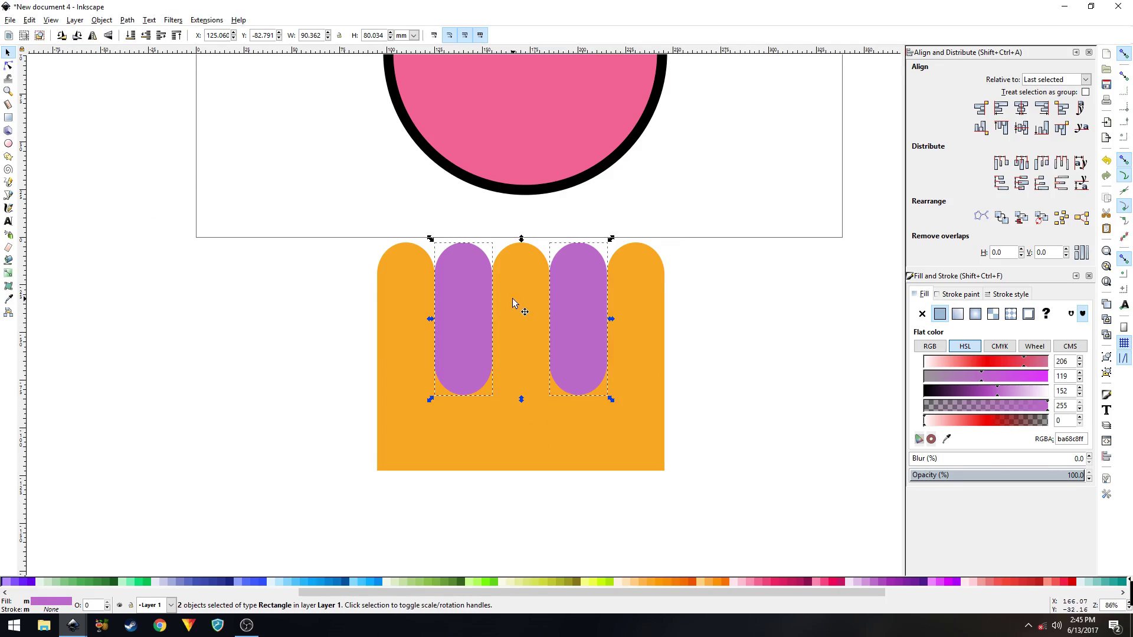
left_click(127, 20)
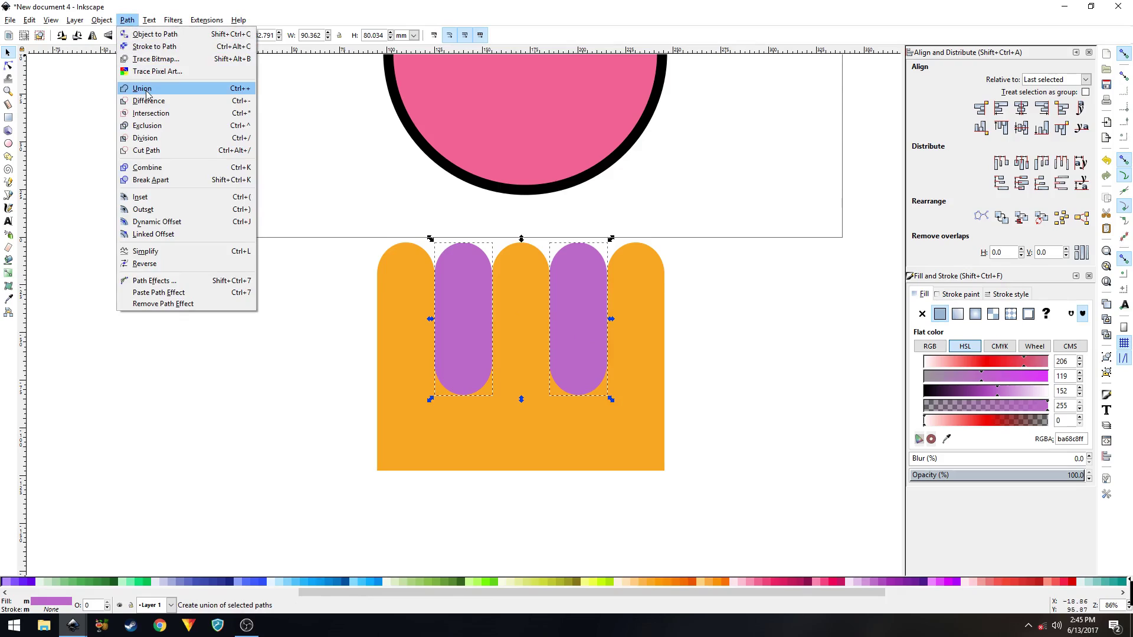
left_click(147, 93)
Subtract the purple capsule path from the orange shape with Difference to cut two rounded slots.
left_click_drag(340, 236, 721, 507)
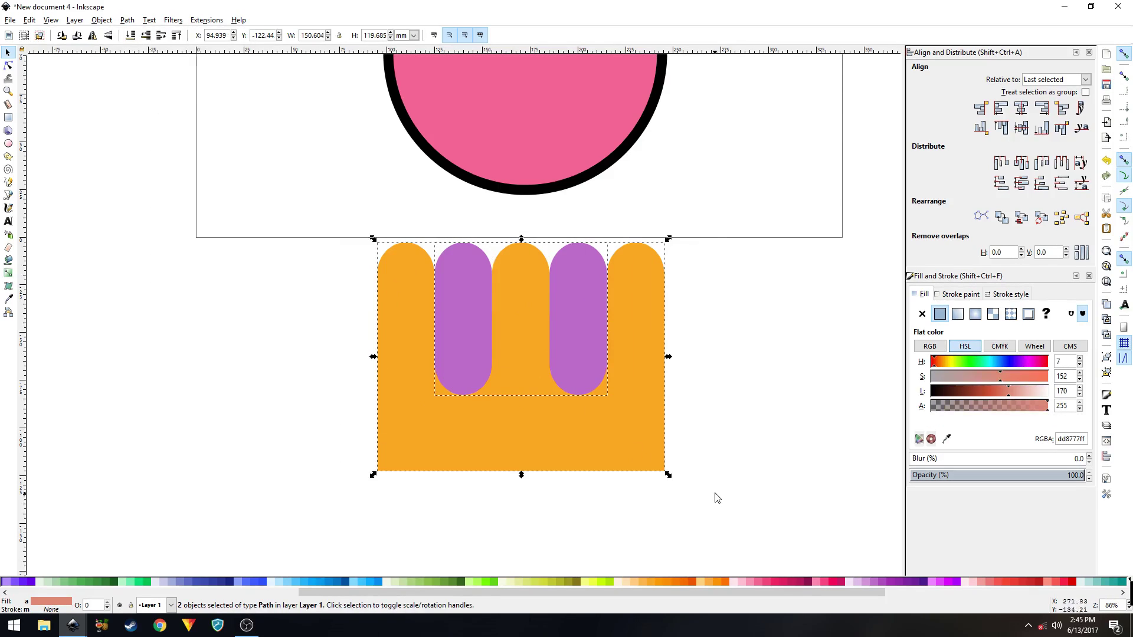
left_click(127, 21)
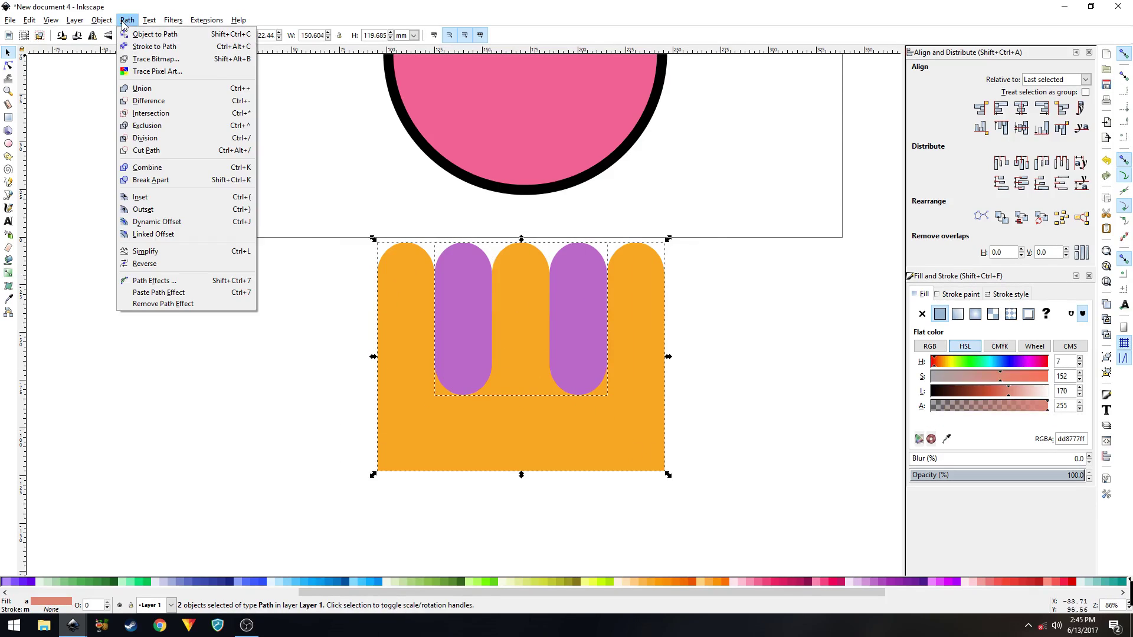
left_click(158, 104)
Scale the orange drip shape down proportionally about its center to about 76 by 60 mm.
scroll(539, 313, "up", 2)
scroll(540, 313, "down", 4)
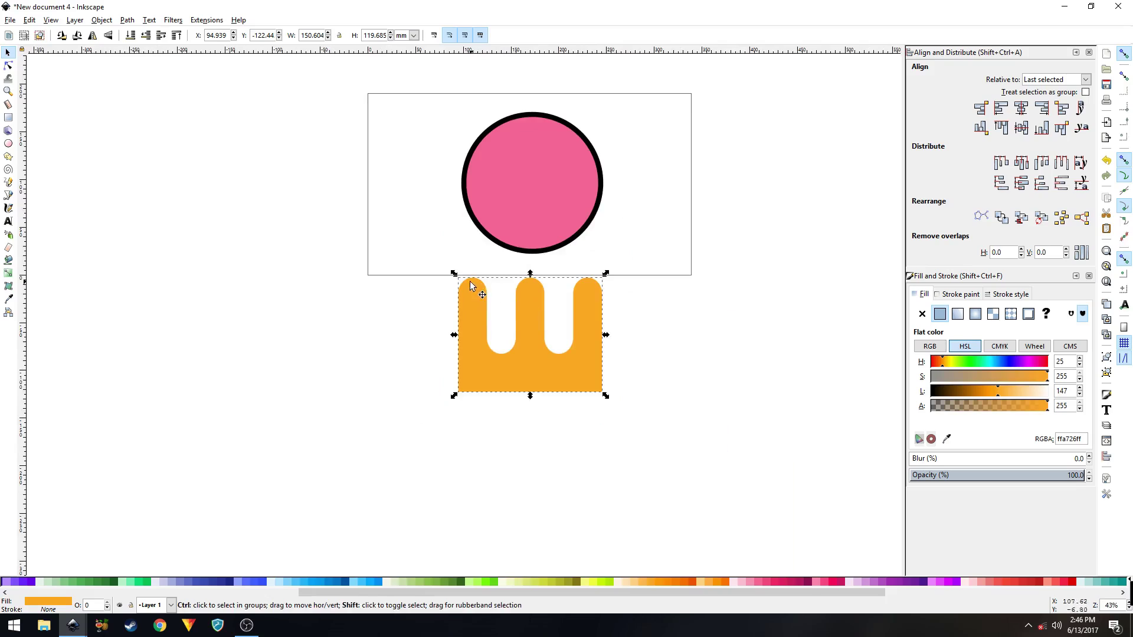
left_click_drag(455, 274, 529, 308)
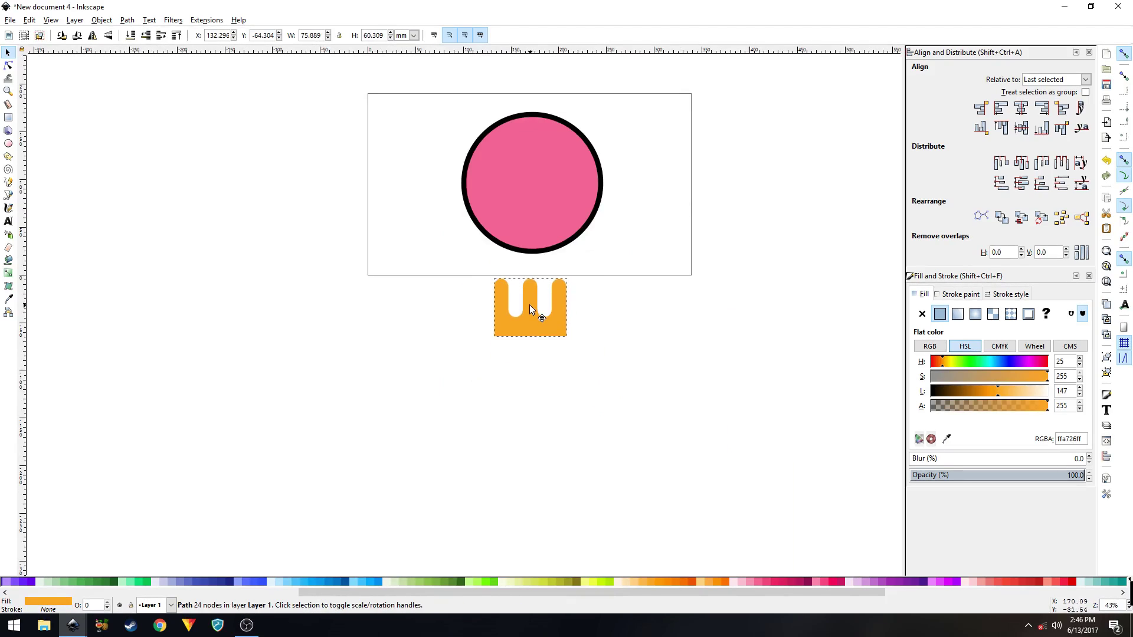
left_click(518, 298)
scroll(516, 263, "up", 3)
scroll(515, 259, "down", 3)
left_click_drag(513, 245, 511, 388)
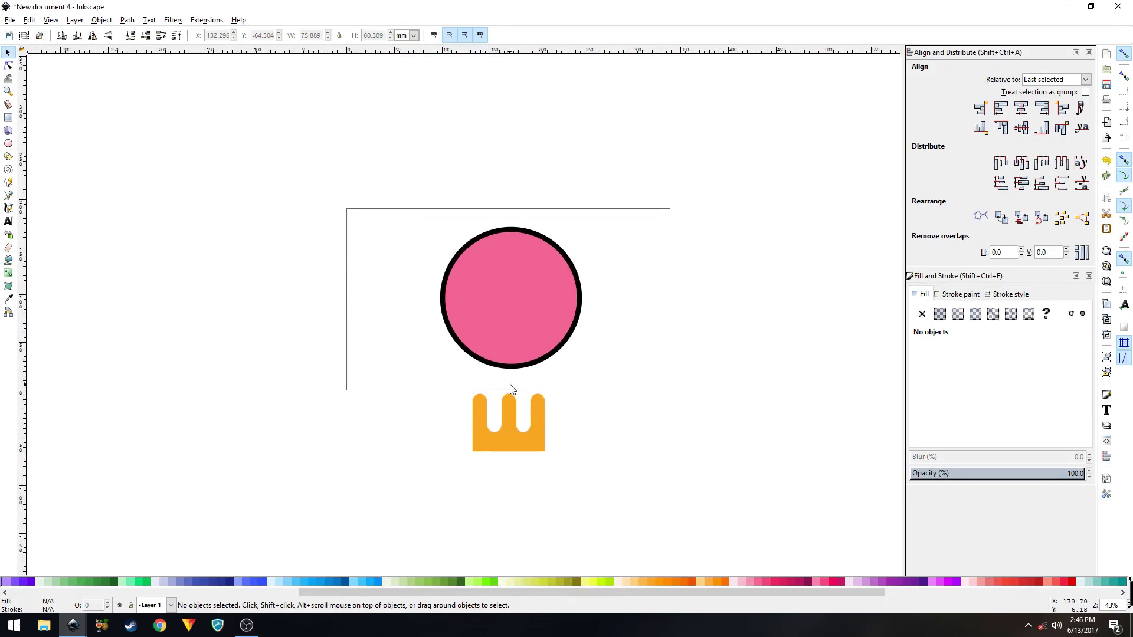
Try duplicating the pink outlined circle in place.
left_click(494, 324)
key("ctrl")
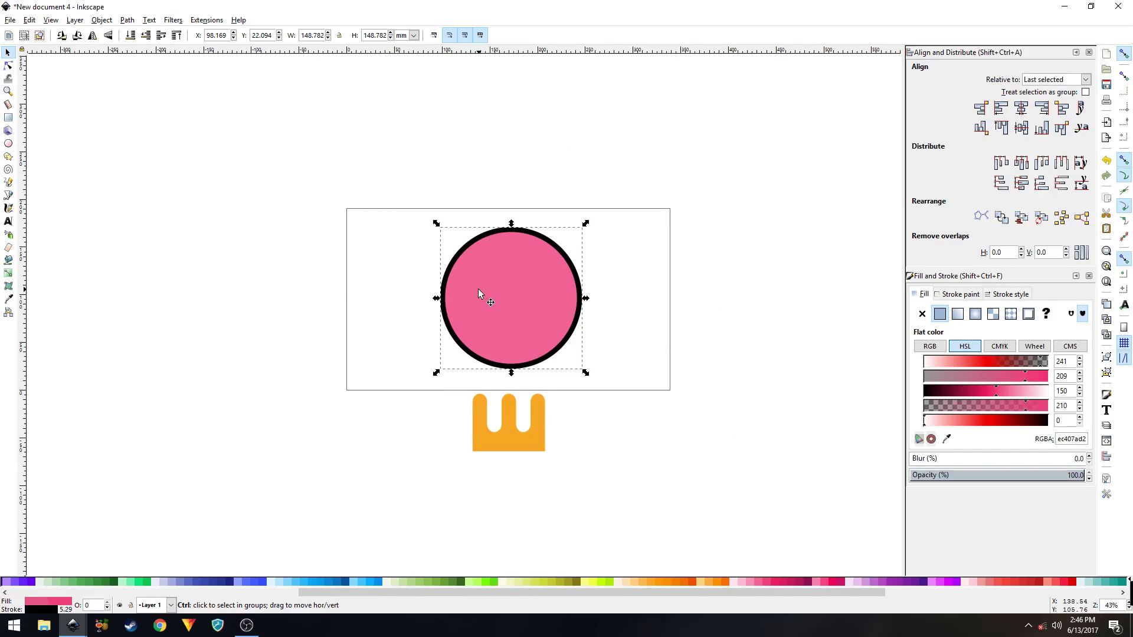
left_click(478, 289, "ctrl")
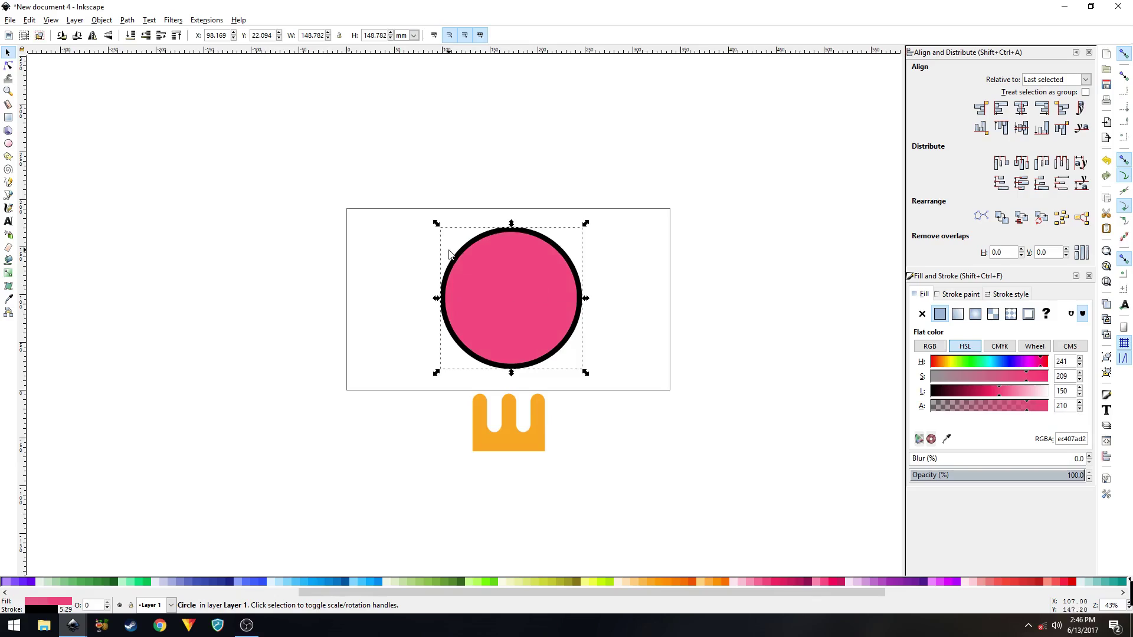
key("Escape")
left_click(498, 290)
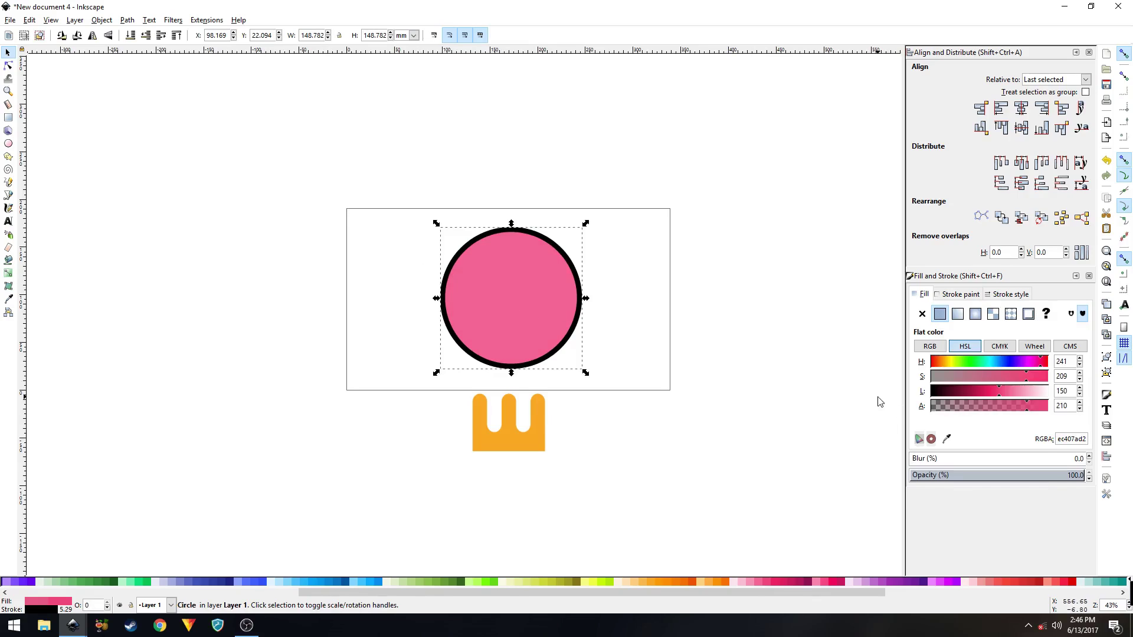
Make the pink circle's fill fully opaque by setting its alpha to 255.
left_click_drag(1039, 414, 1053, 413)
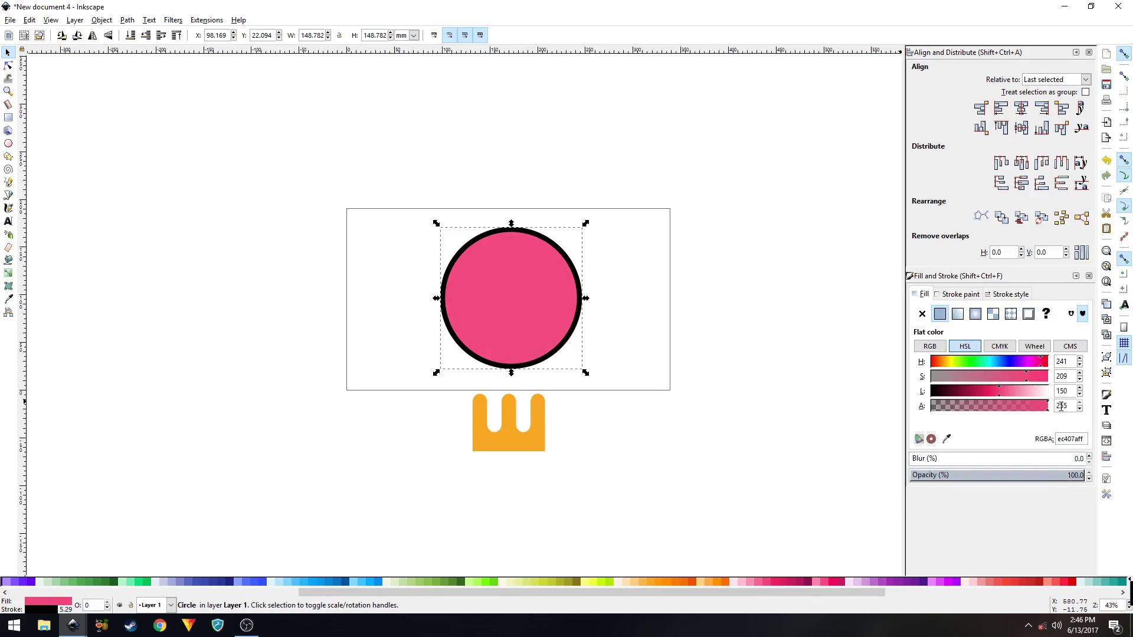
left_click(689, 293)
left_click(486, 308)
scroll(494, 320, "up", 1)
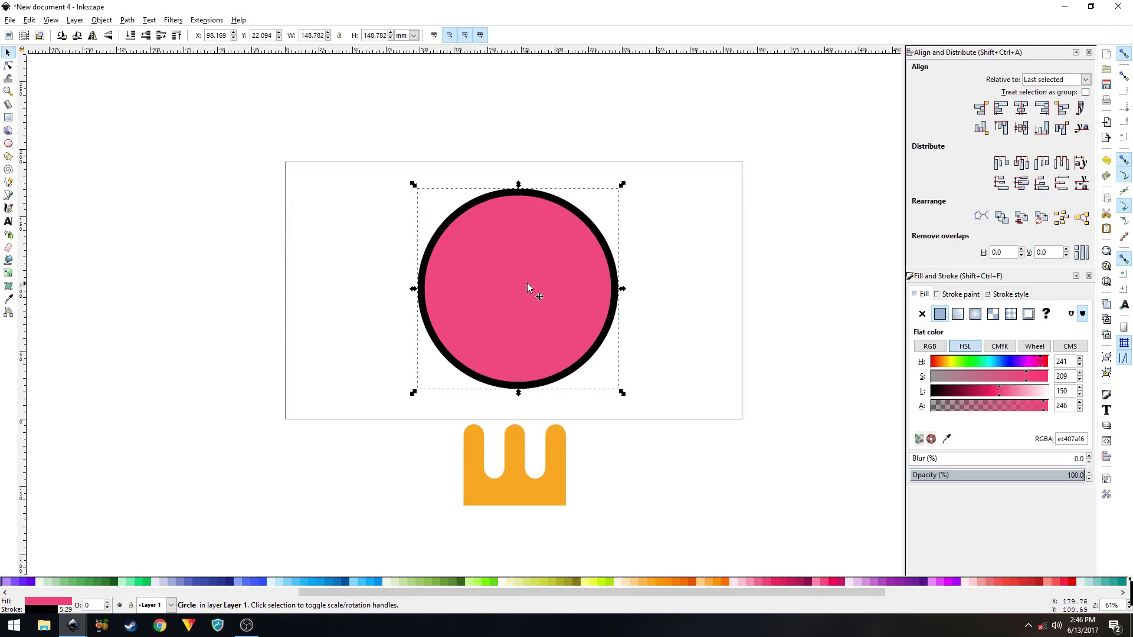
Duplicate the pink circle in place, fill the copy orange and scale it about its center to about 37 mm across.
scroll(1069, 402, "up", 1)
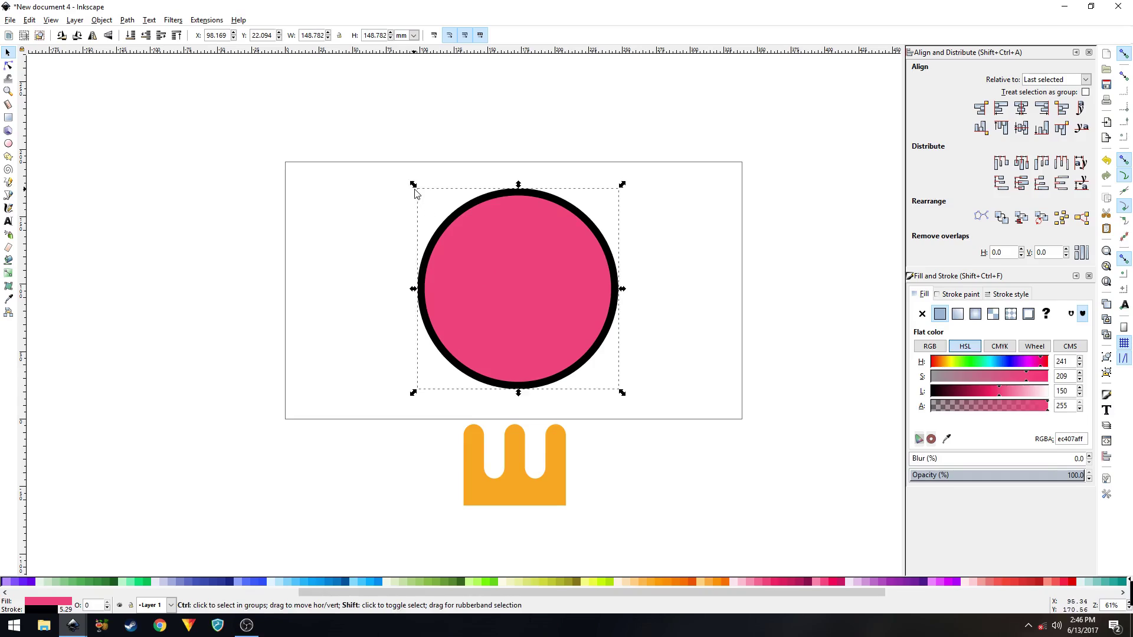
left_click(651, 581)
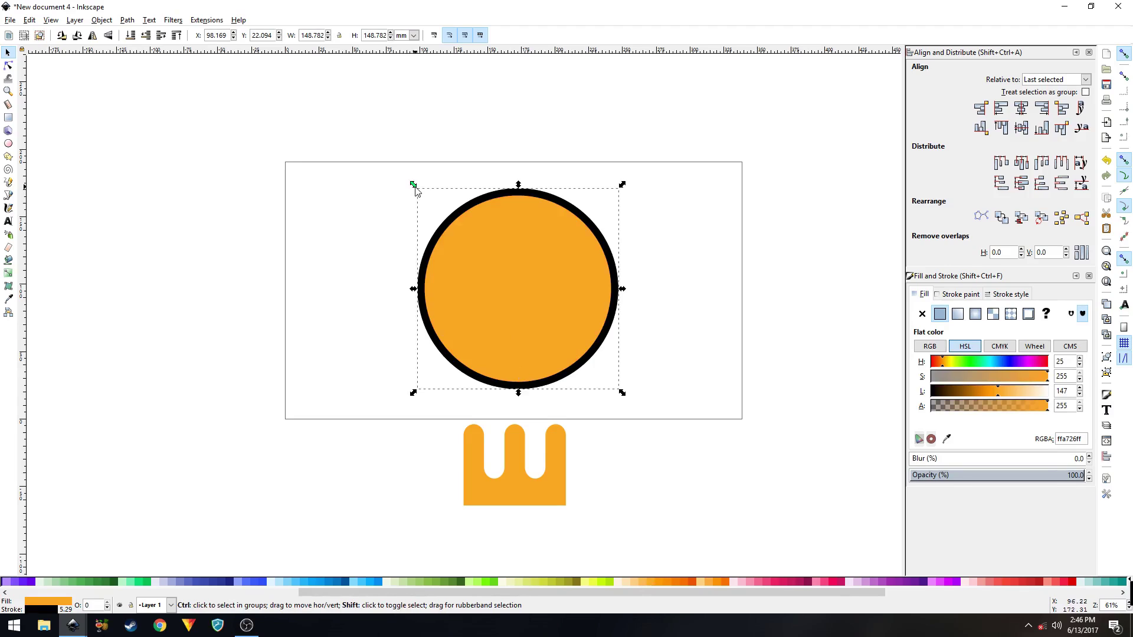
left_click_drag(414, 188, 482, 261)
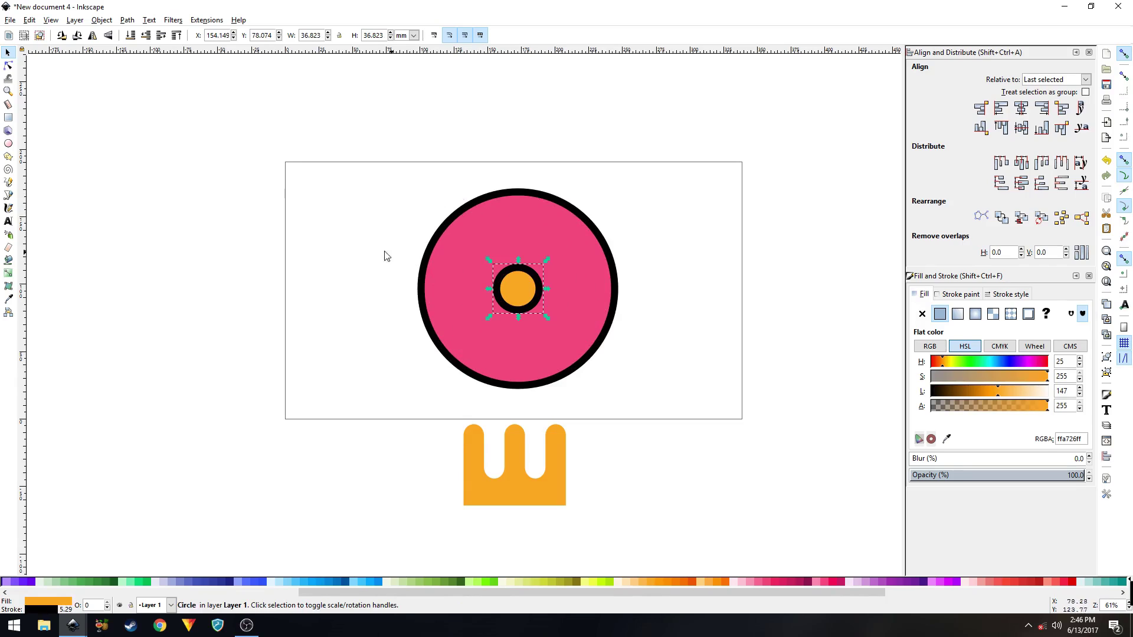
left_click(363, 248)
scroll(508, 292, "up", 1)
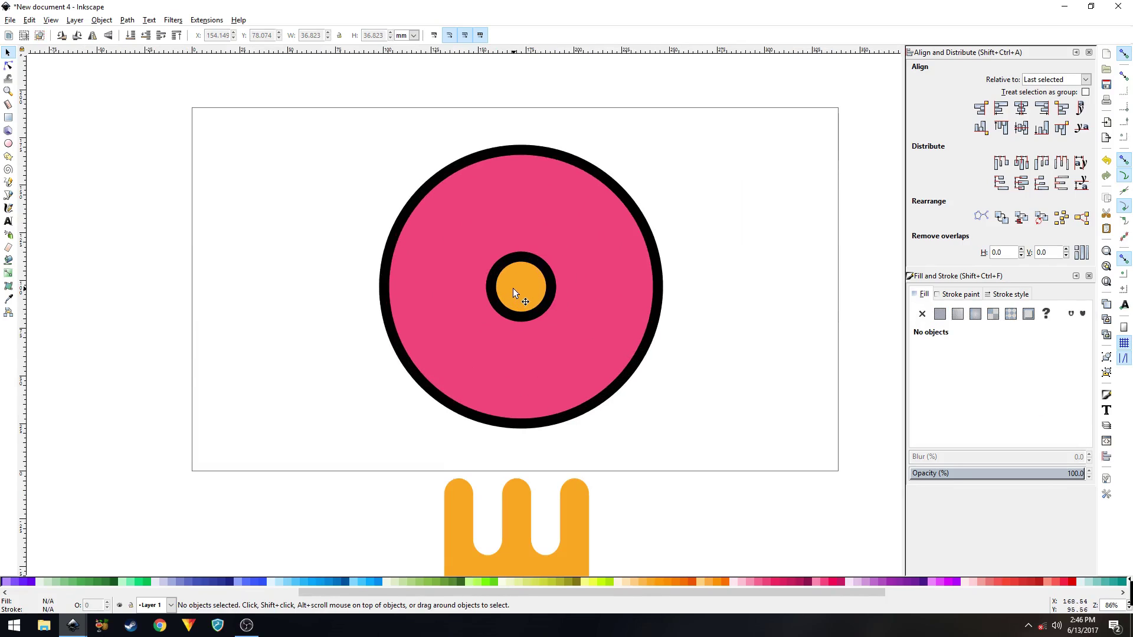
Subtract the small orange circle from the large pink circle with Difference to cut the donut hole.
left_click_drag(351, 122, 722, 447)
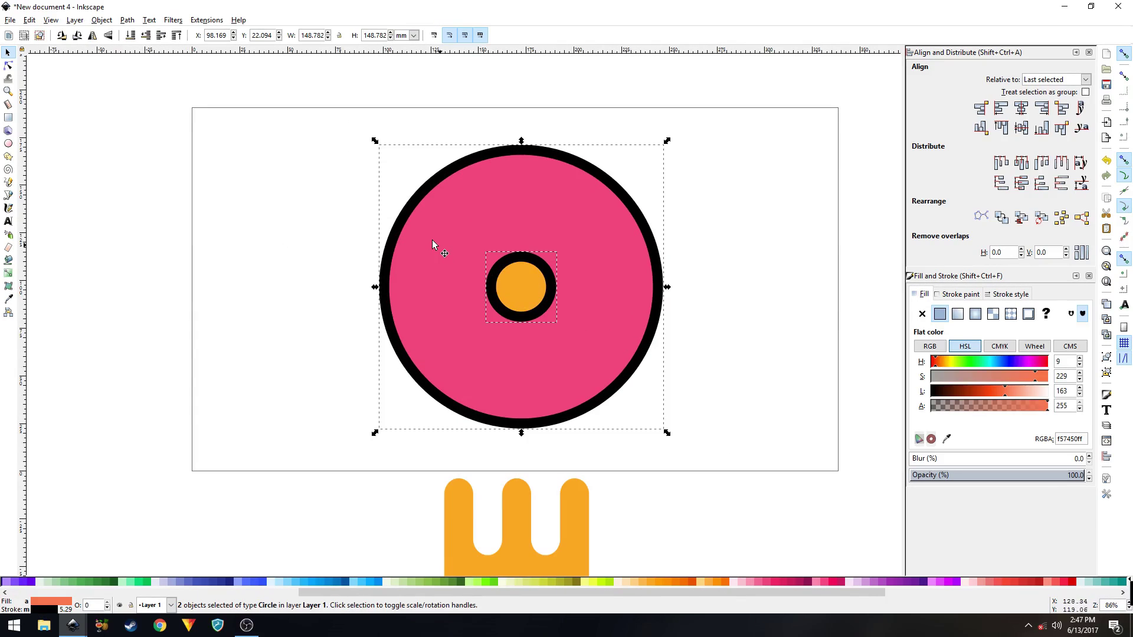
left_click(300, 213)
left_click_drag(333, 128, 764, 465)
left_click(127, 20)
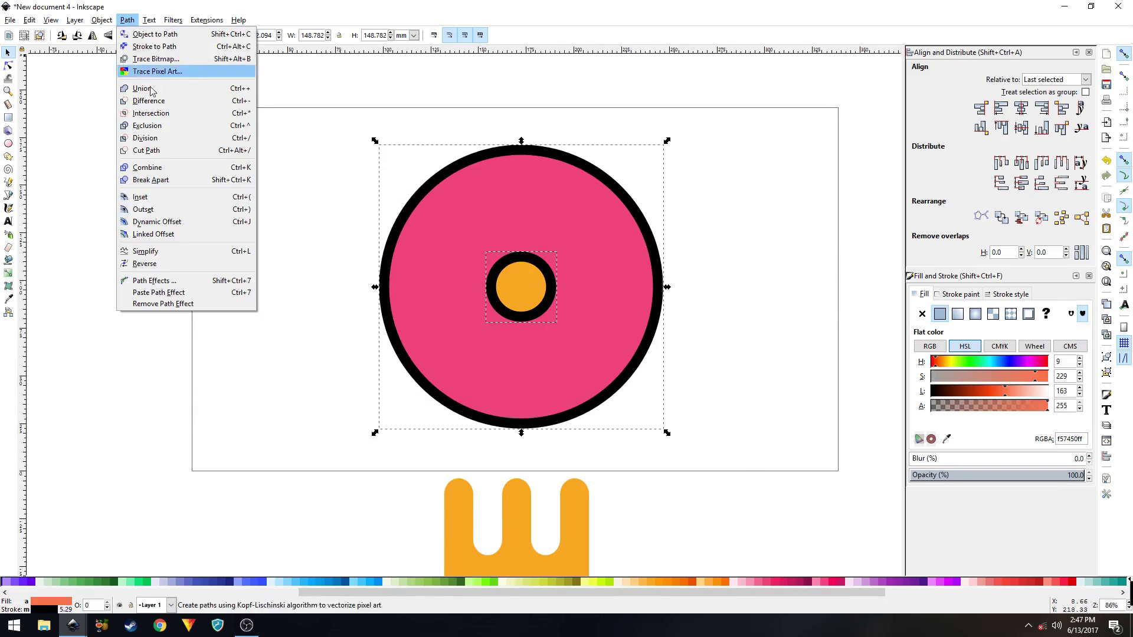
left_click(150, 103)
left_click(306, 308)
Move the orange drip shape over the donut's lower edge and center the donut horizontally on it, aligned relative to the last selected.
left_click(521, 531)
left_click_drag(521, 531, 529, 409)
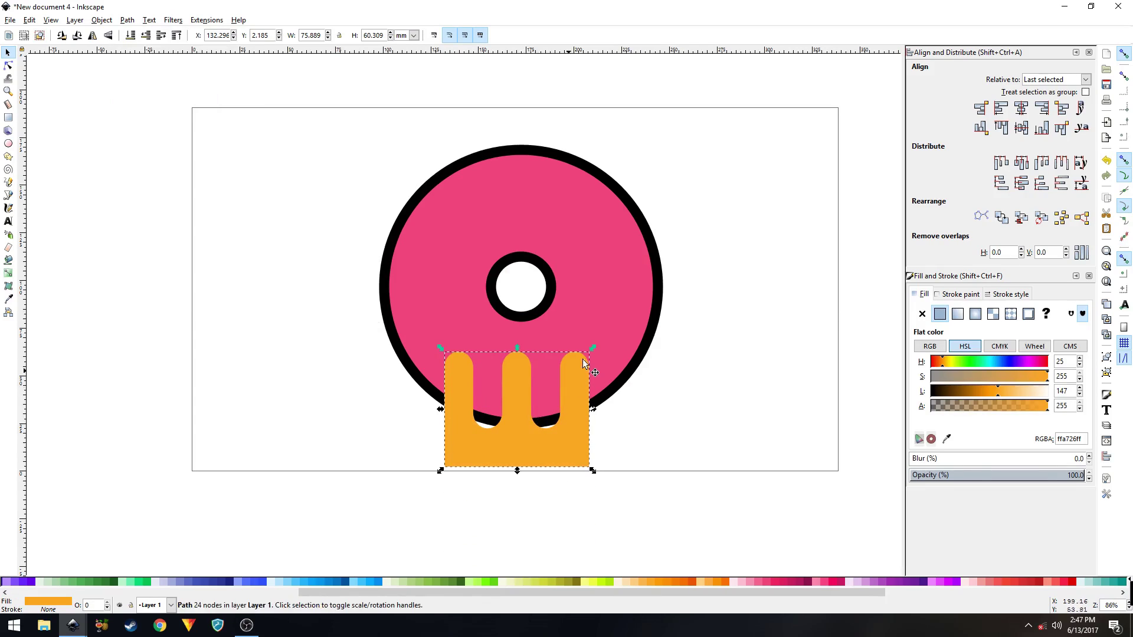
left_click(607, 319)
left_click(537, 448, "shift")
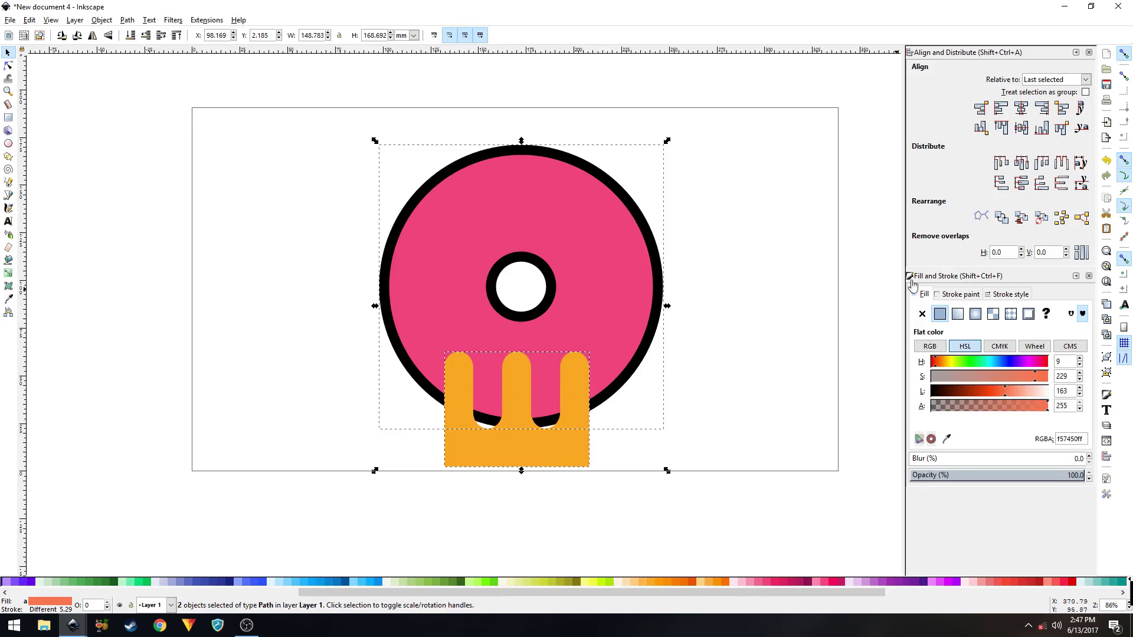
left_click(1040, 82)
left_click(1040, 82)
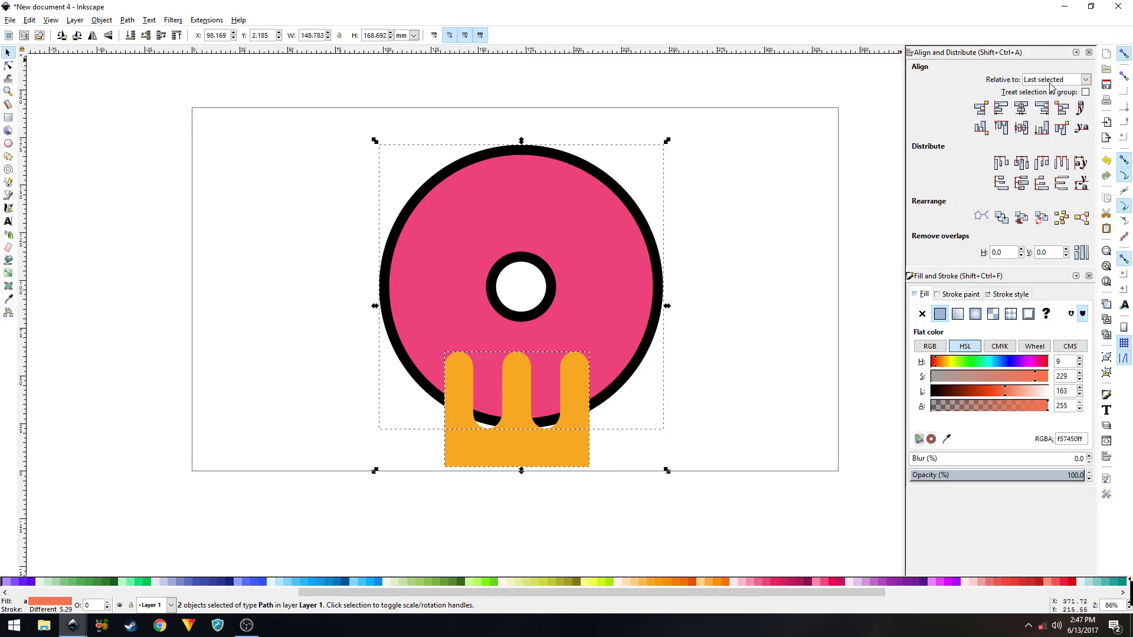
left_click(1021, 115)
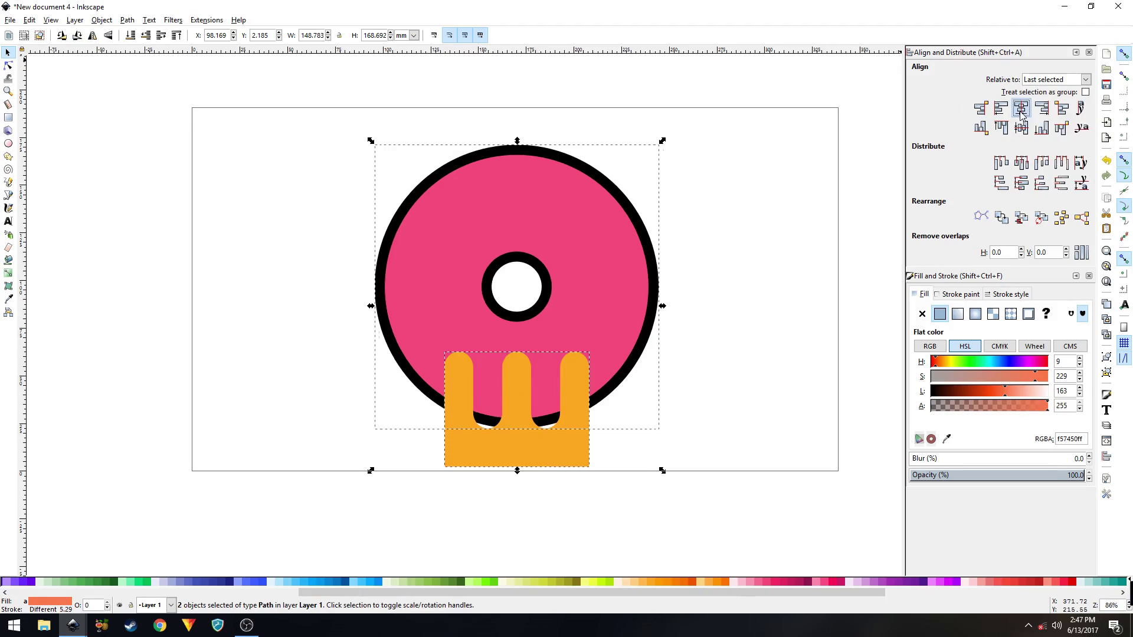
left_click(730, 326)
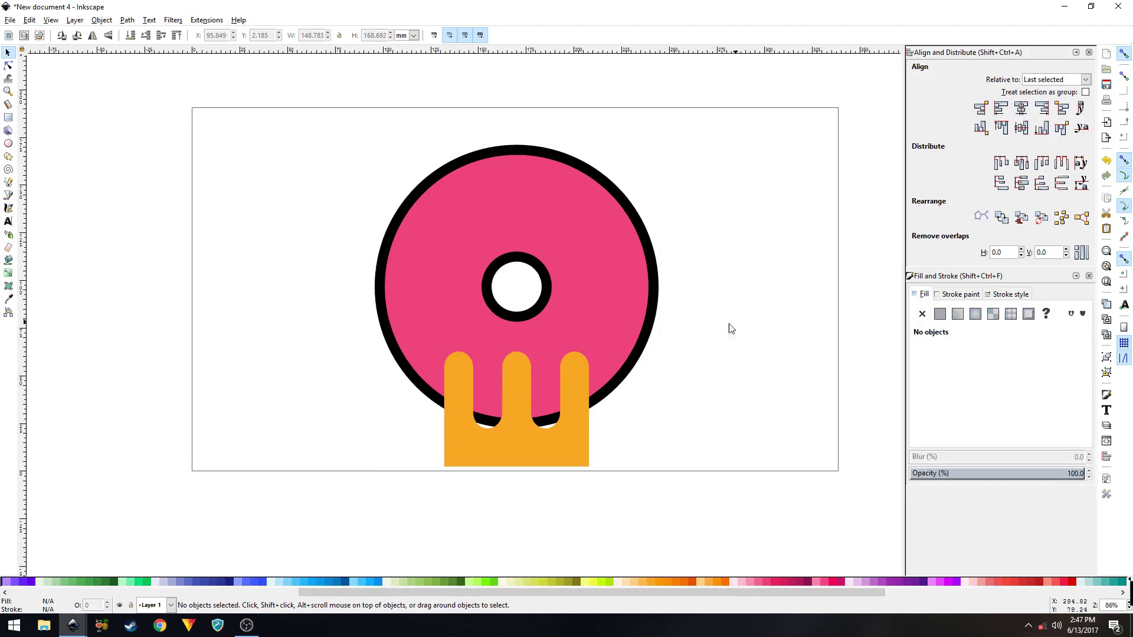
Enlarge the orange drip shape proportionally about its center to about 91 by 73 mm and move it slightly down.
left_click(512, 377)
left_click_drag(441, 348, 424, 334)
left_click_drag(515, 373, 513, 398)
scroll(511, 399, "up", 1)
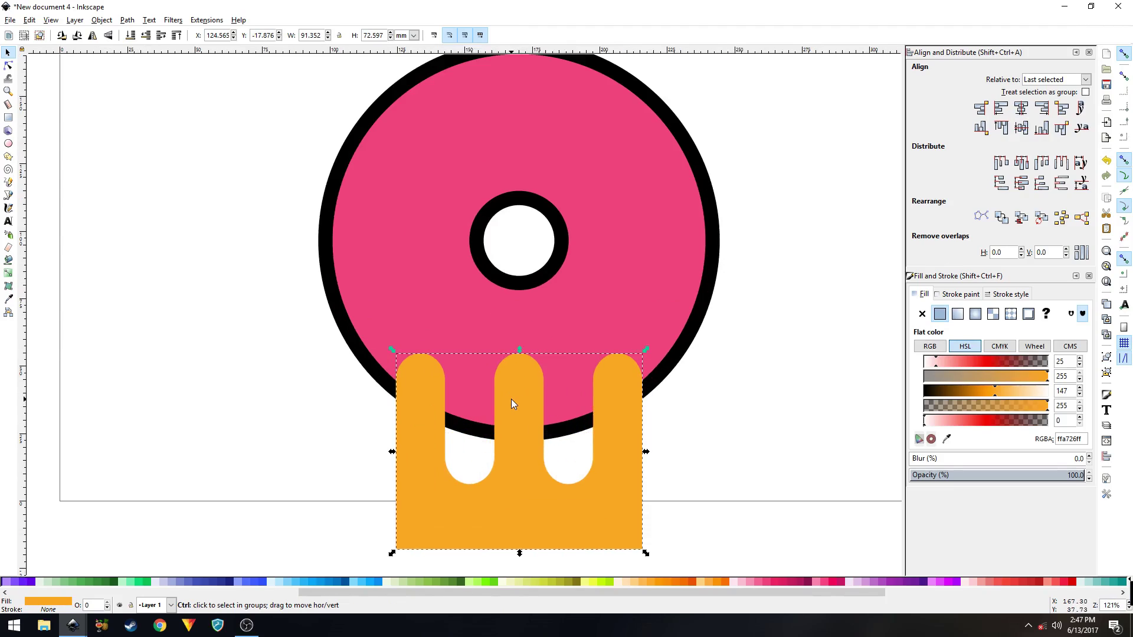
Delete the drip shape's extra mid-height nodes and move the rounded bottoms of both slots up to make them shallower.
scroll(354, 331, "down", 2)
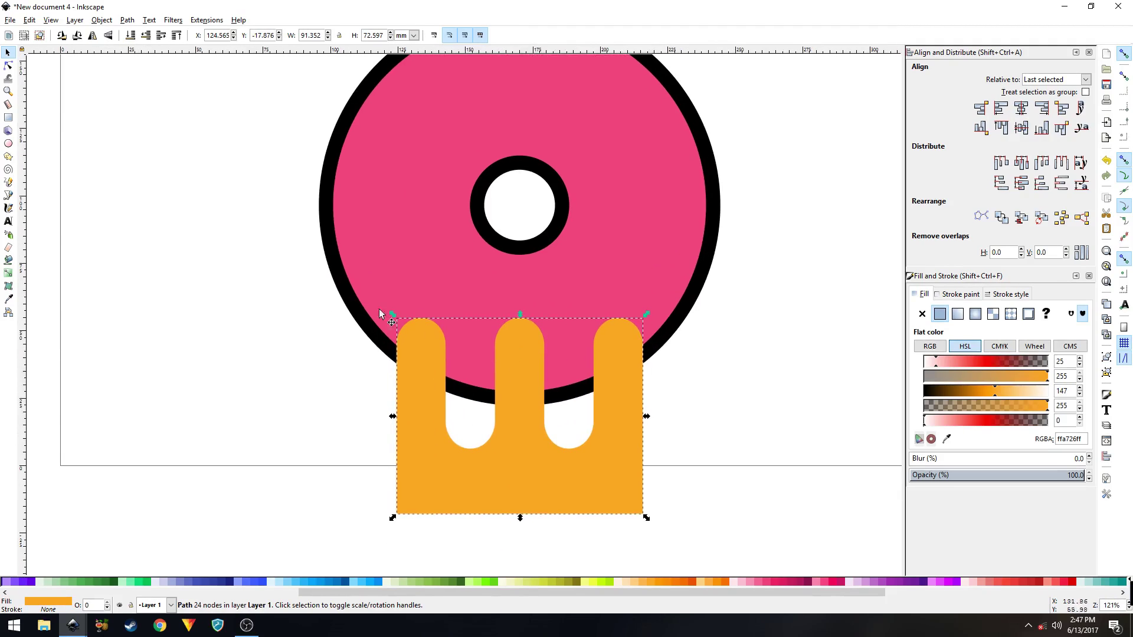
left_click(8, 69)
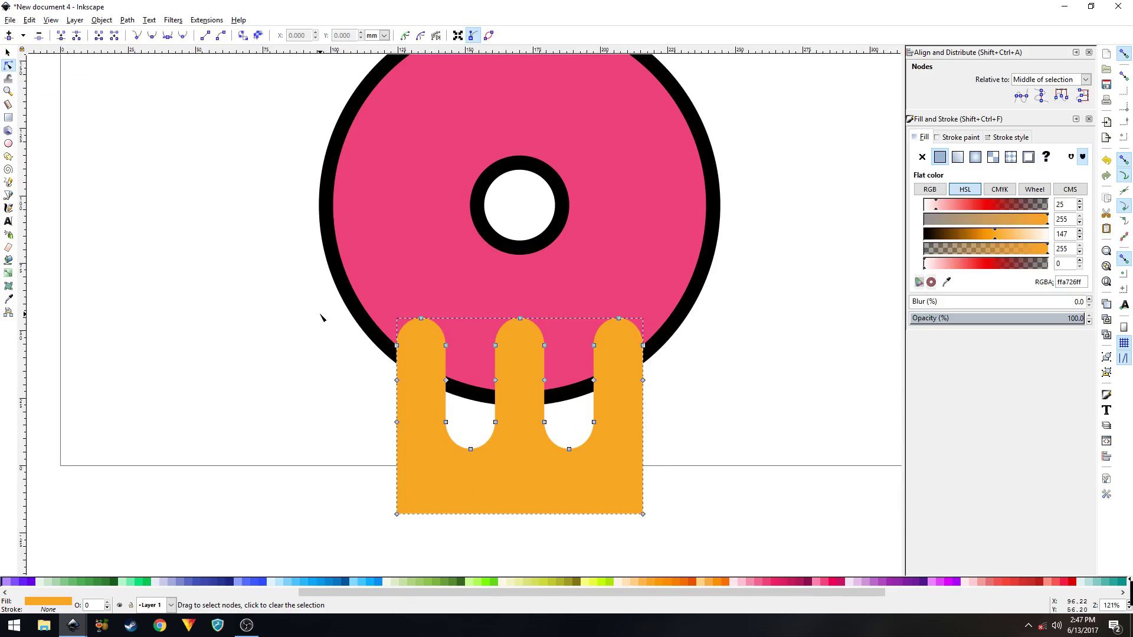
left_click_drag(381, 380, 662, 373)
key("Delete")
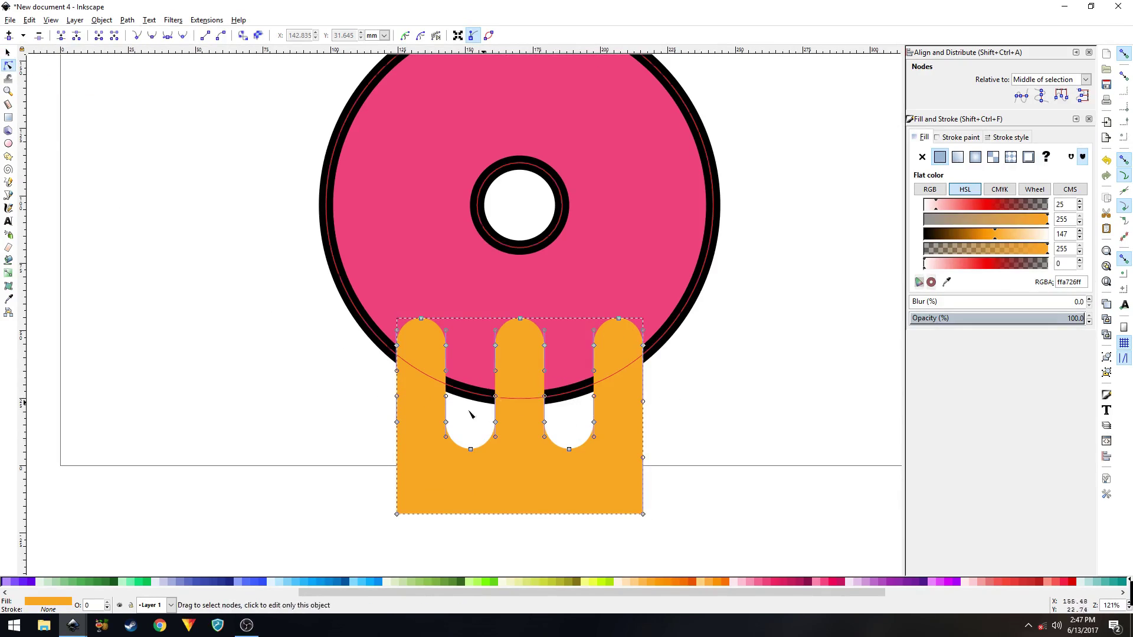
left_click_drag(433, 416, 570, 416)
left_click(351, 402)
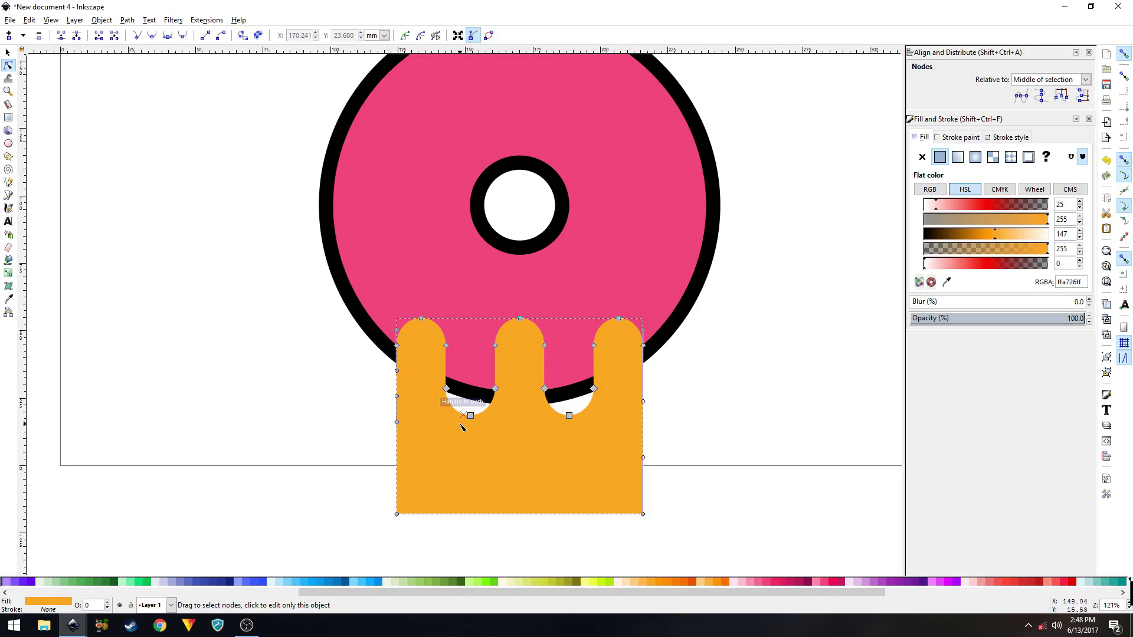
Move the nodes of the three prong tops up about 5.25 mm and raise the slot bottoms inside the pink area.
left_click_drag(385, 307, 655, 361)
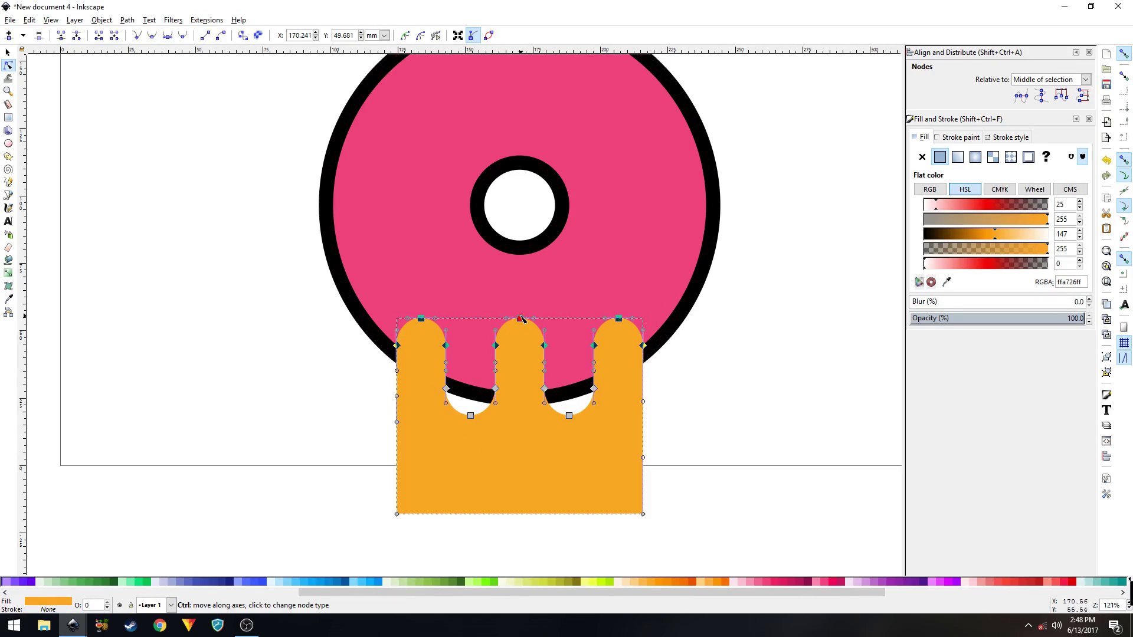
left_click_drag(522, 322, 522, 308)
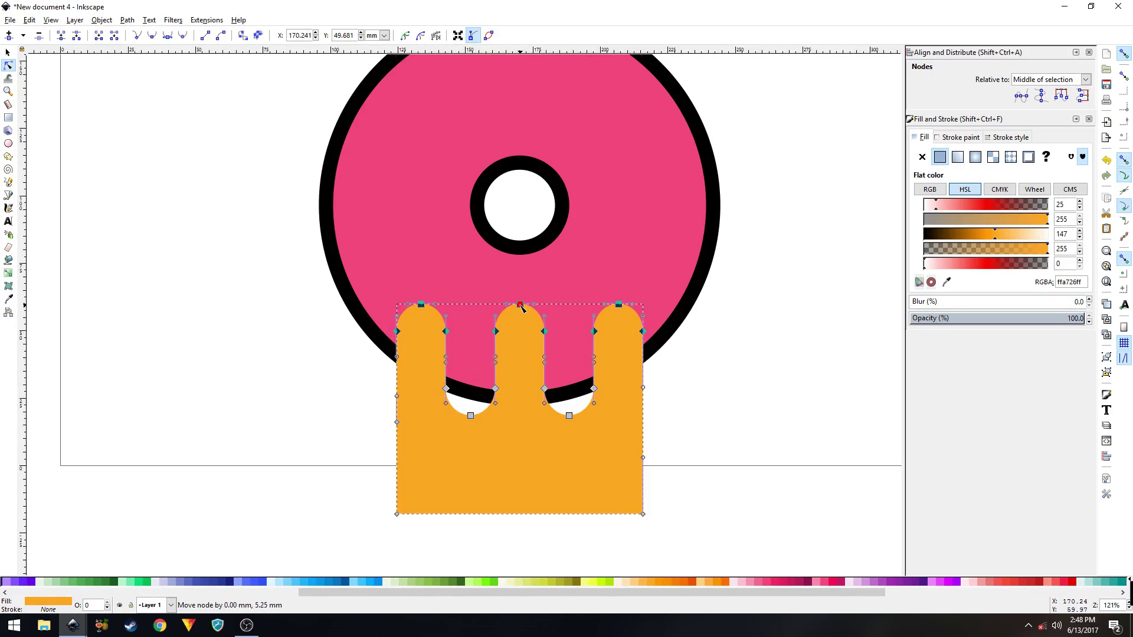
left_click_drag(436, 384, 570, 367)
left_click(331, 338)
left_click(331, 339)
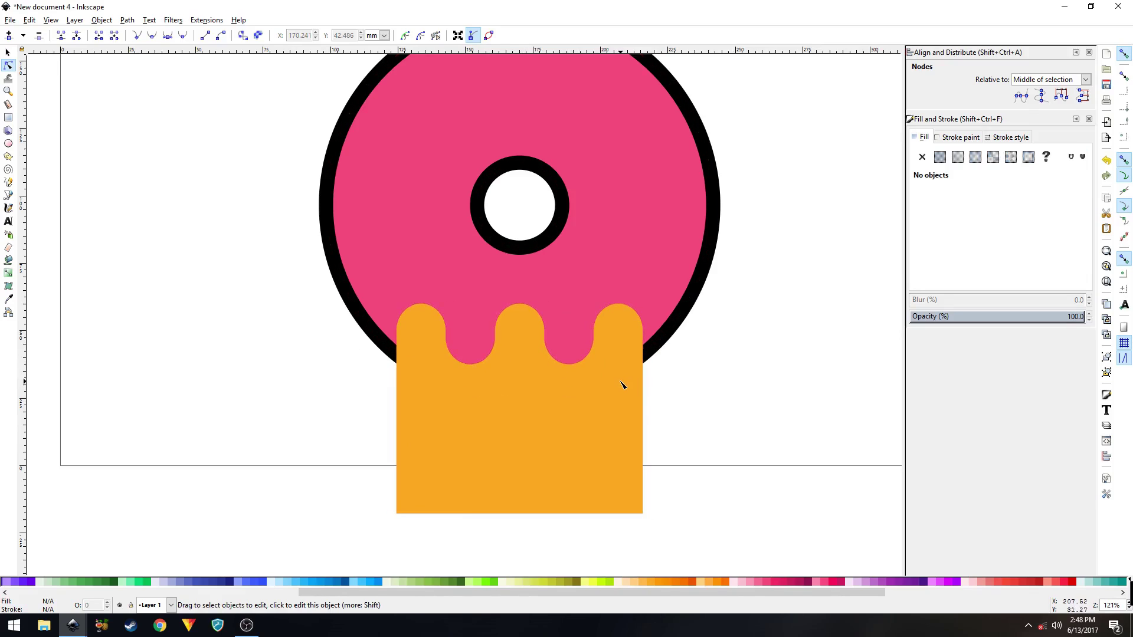
Duplicate the pink donut in place and bring the copy in front of the orange drip shape.
scroll(622, 384, "down", 1)
key("s")
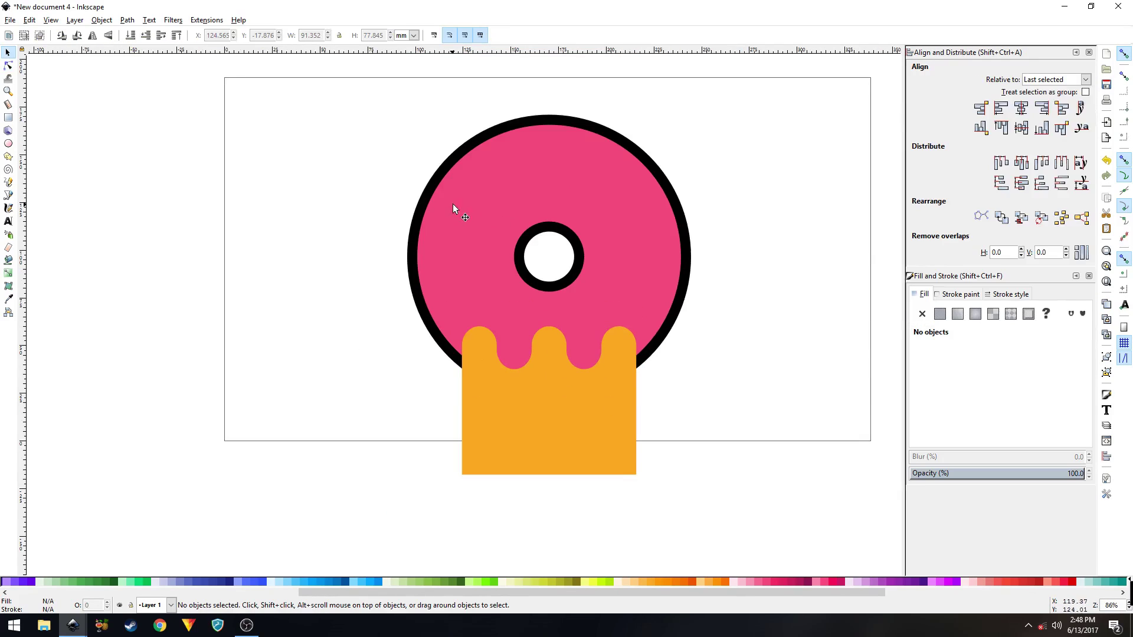
left_click(459, 206)
key("ctrl")
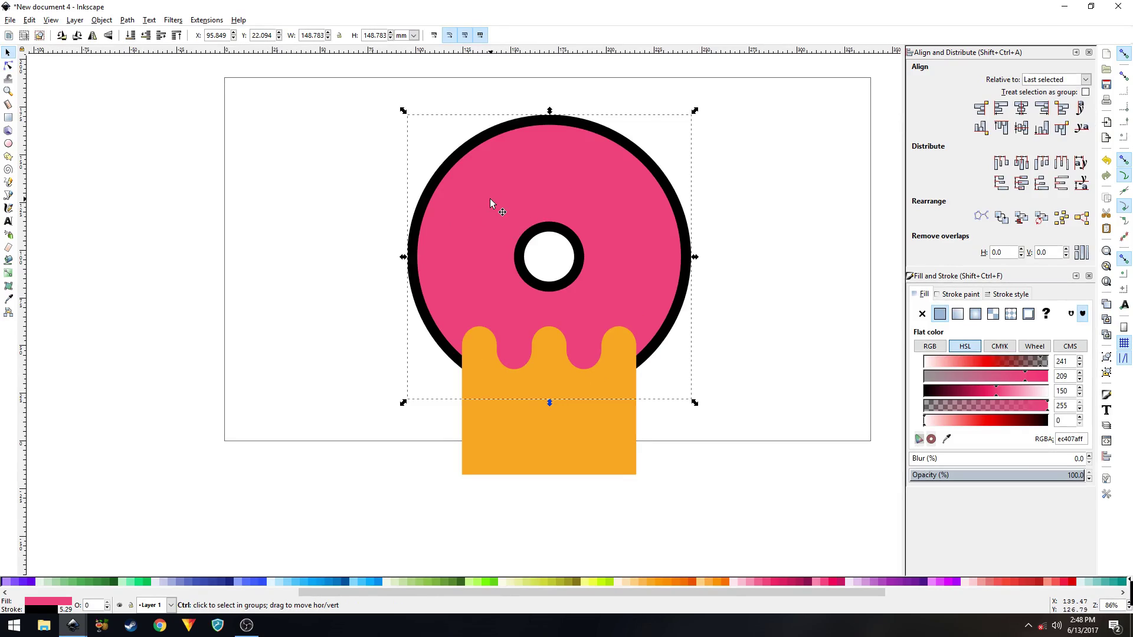
key("Home")
Intersect the donut copy with the orange drip shape to trim it to the donut's lower curve.
key("shift")
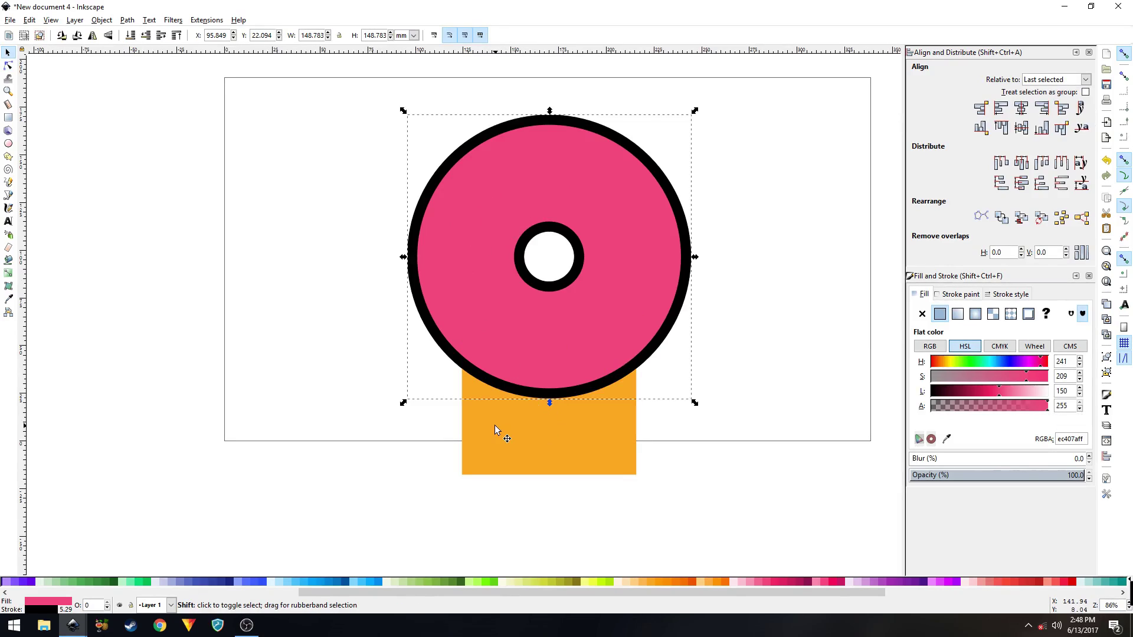
left_click(523, 423, "shift")
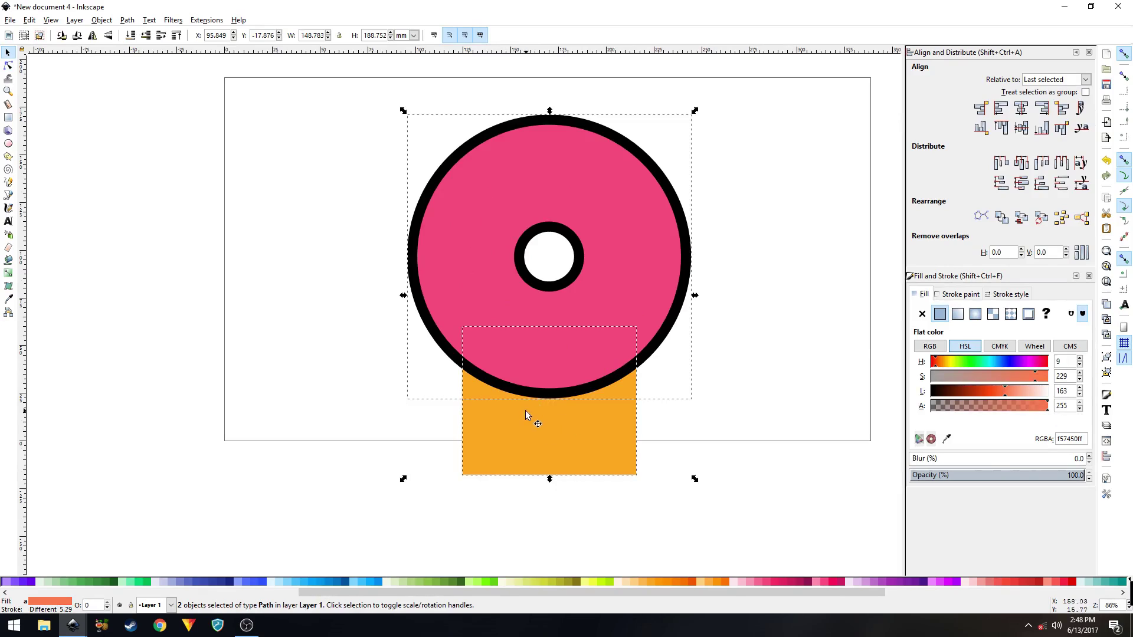
left_click(130, 20)
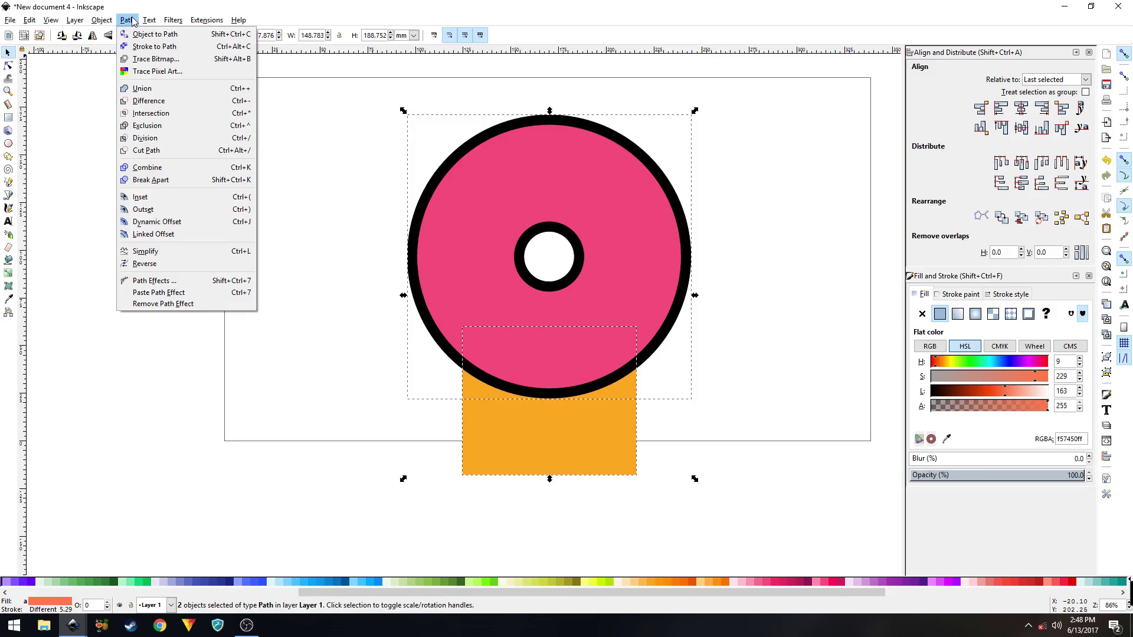
left_click(158, 117)
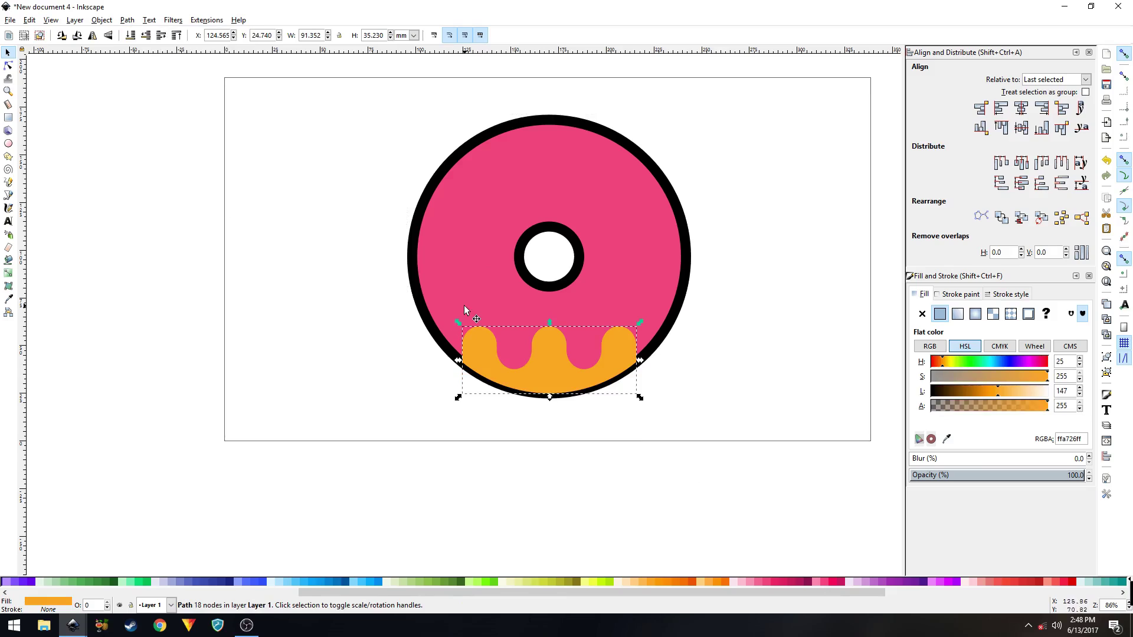
Give the trimmed orange drip shape a flat black stroke matching the donut's outline.
scroll(561, 374, "up", 1)
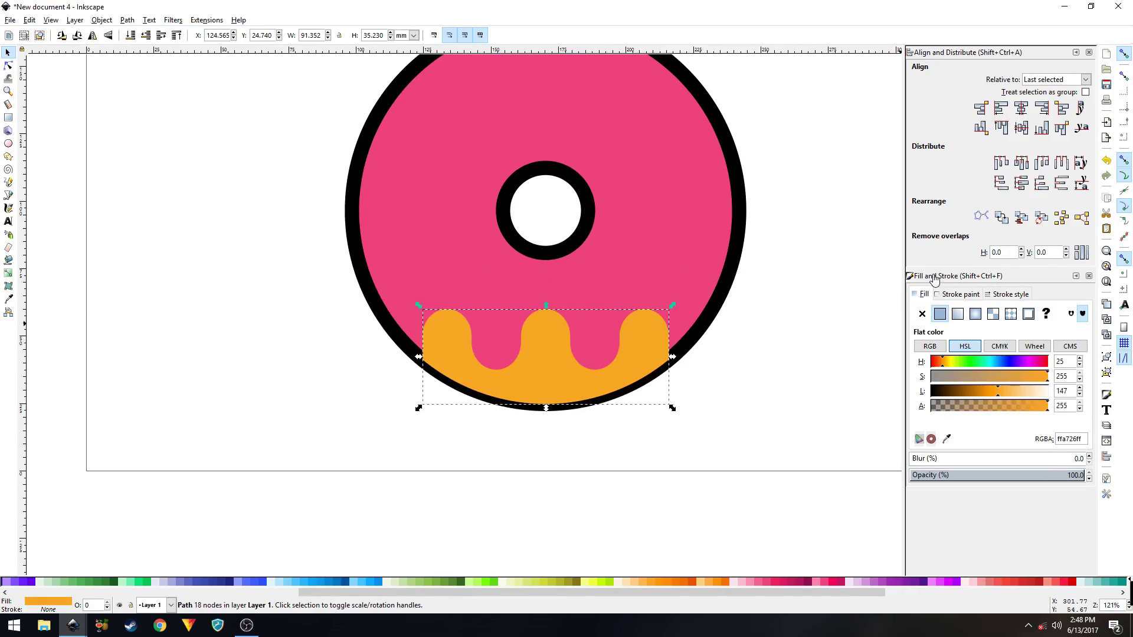
left_click(960, 294)
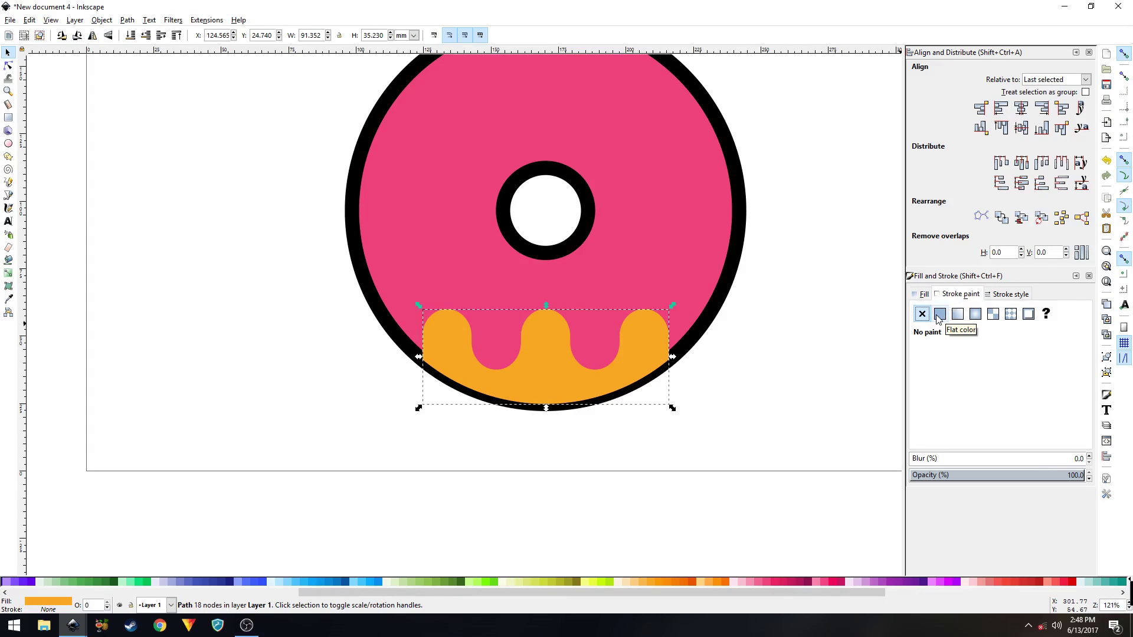
left_click(938, 315)
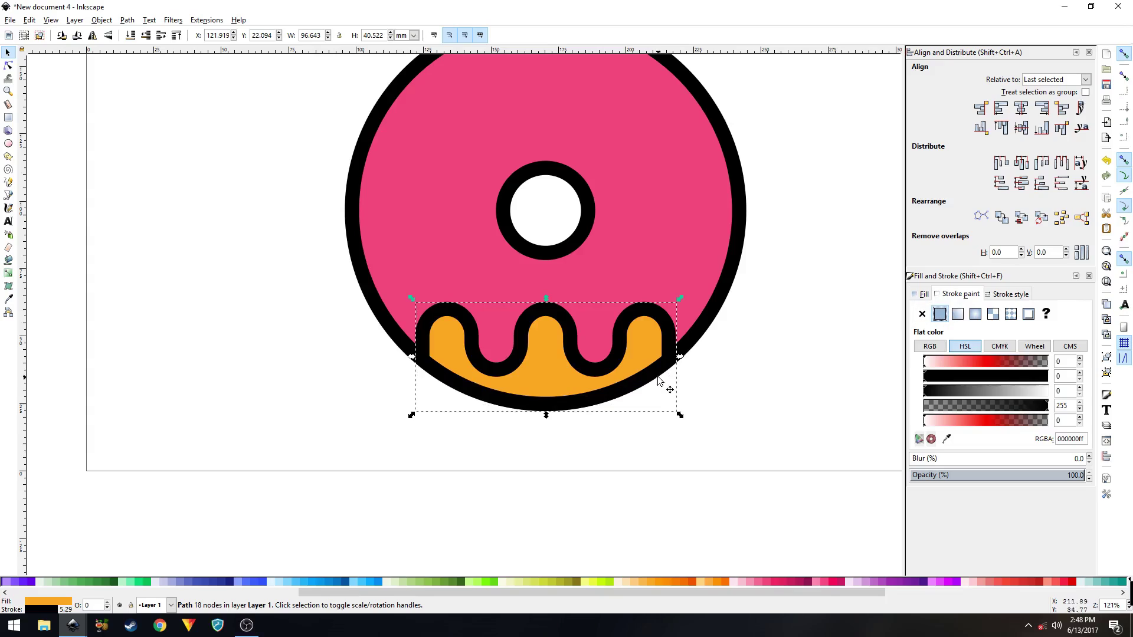
left_click(1006, 295)
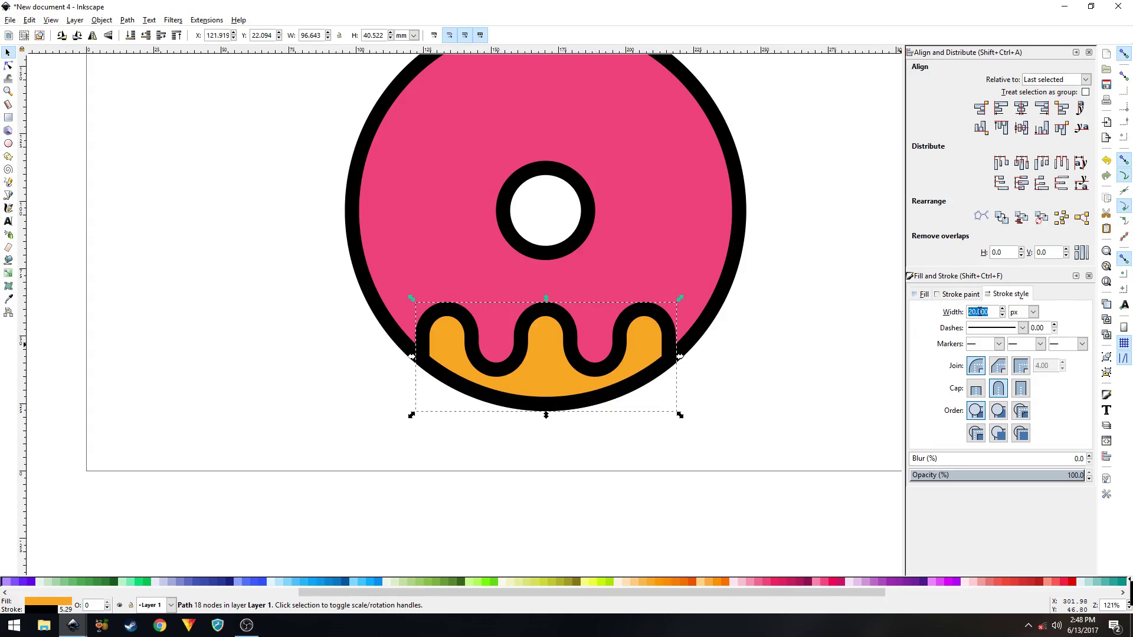
left_click(760, 366)
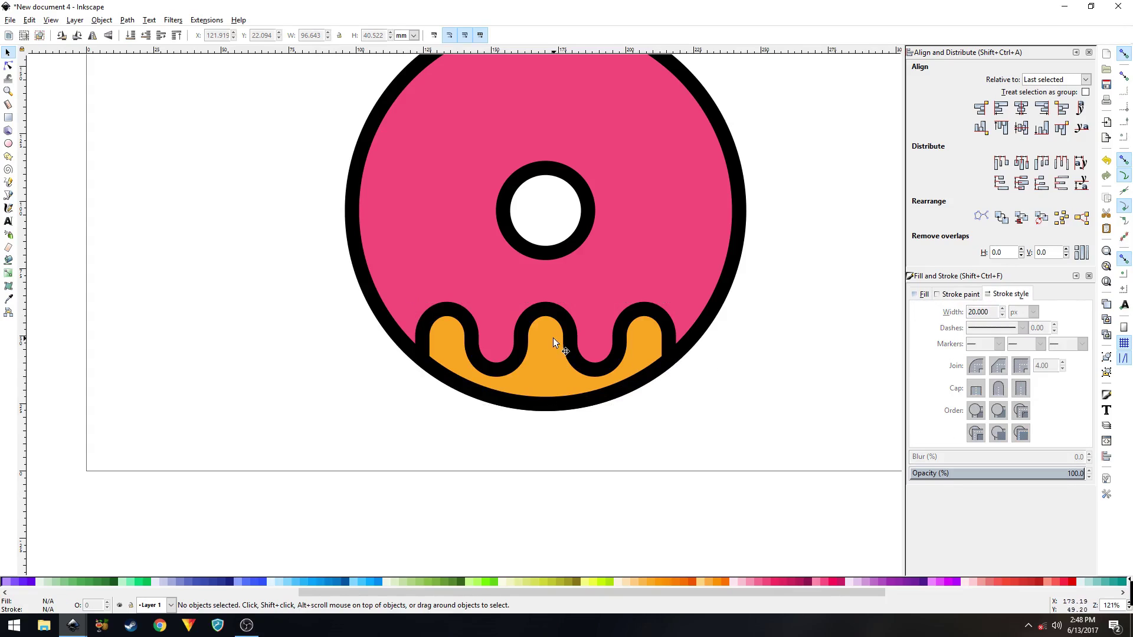
Examine the orange drip shape and its path nodes up close, and check the whole donut on the page.
scroll(554, 336, "down", 4, "ctrl")
scroll(552, 338, "up", 3, "ctrl")
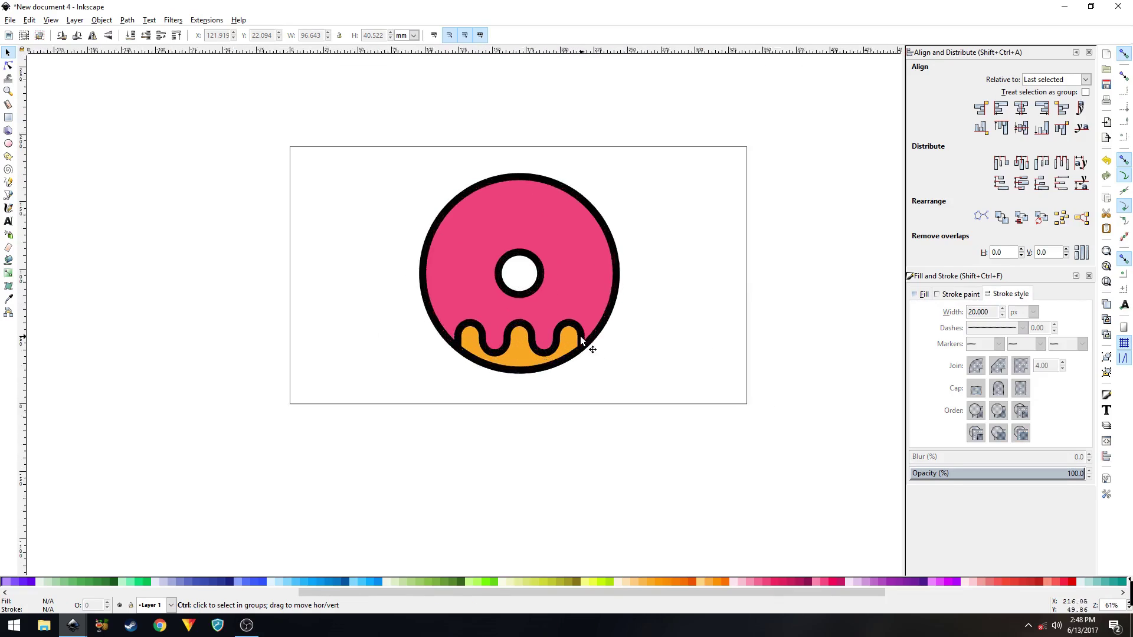
scroll(507, 339, "up", 1, "ctrl")
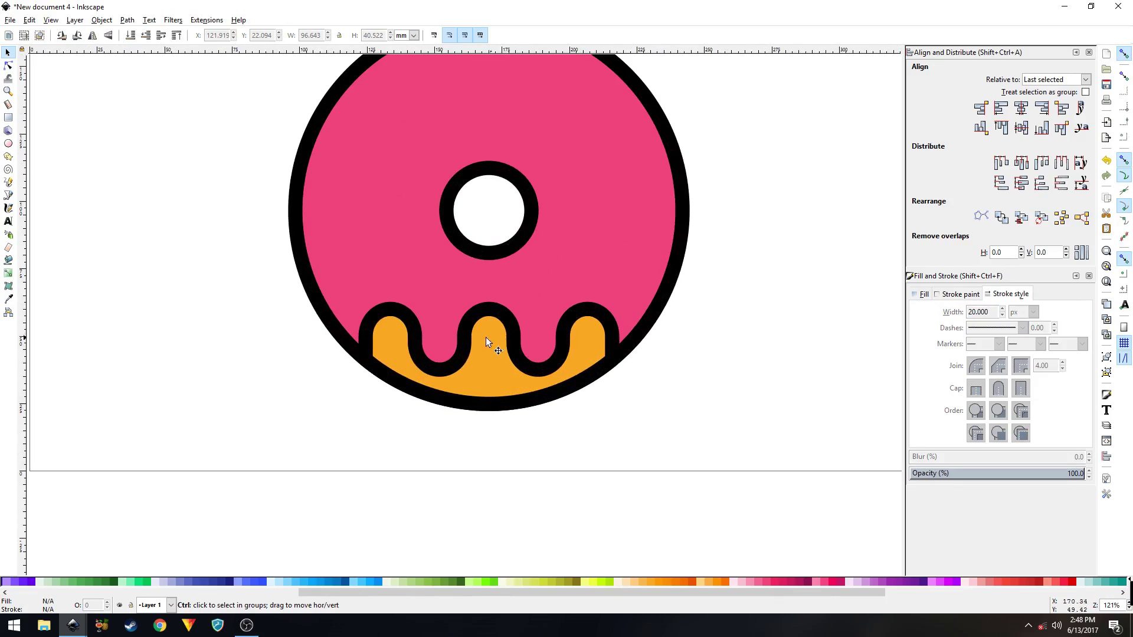
left_click(452, 344, "ctrl")
key("n")
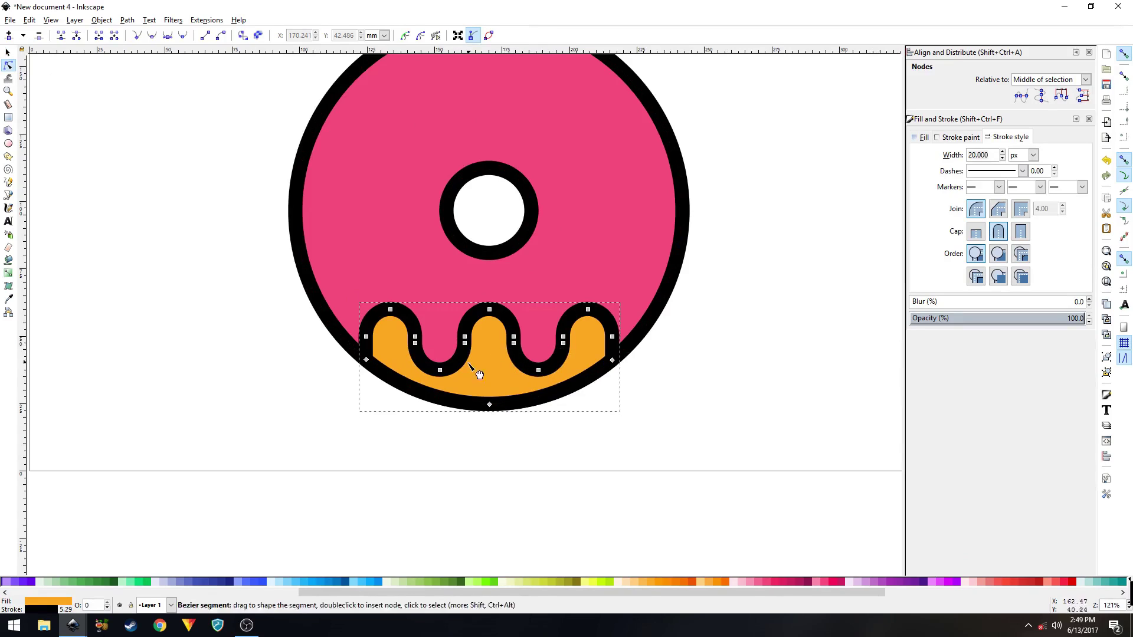
key("s")
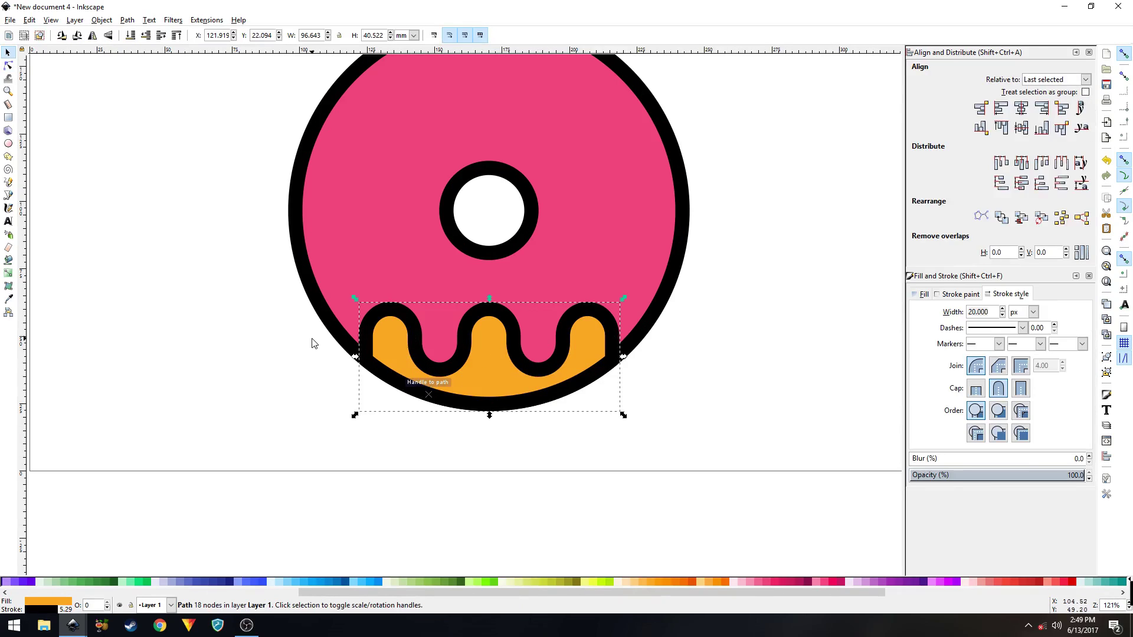
left_click(273, 331)
scroll(482, 353, "down", 3)
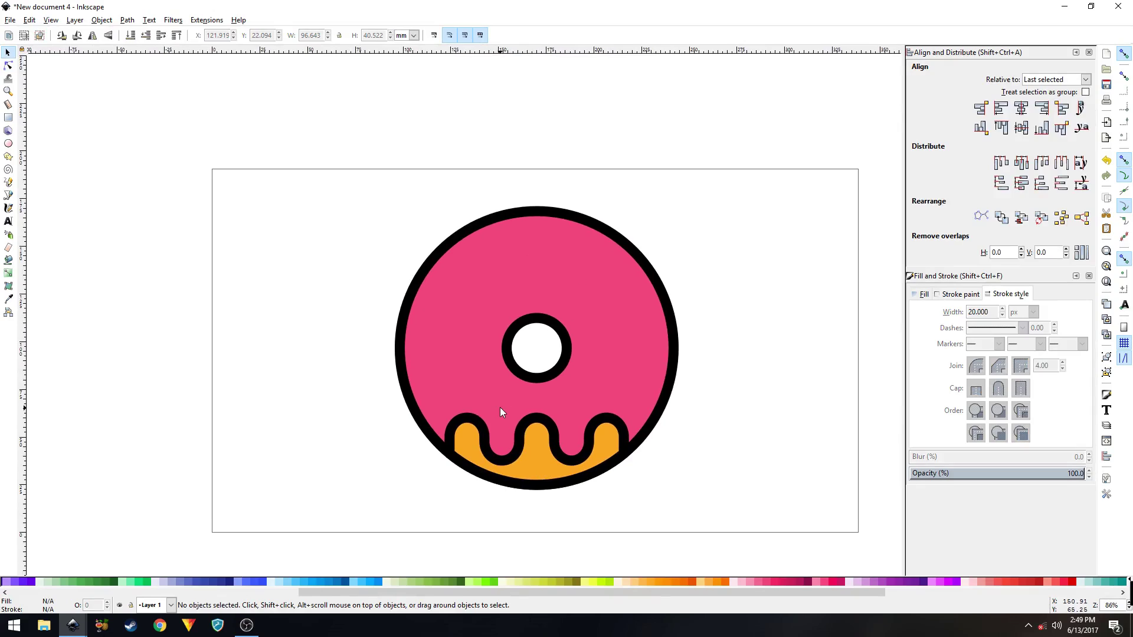
scroll(500, 407, "down", 1)
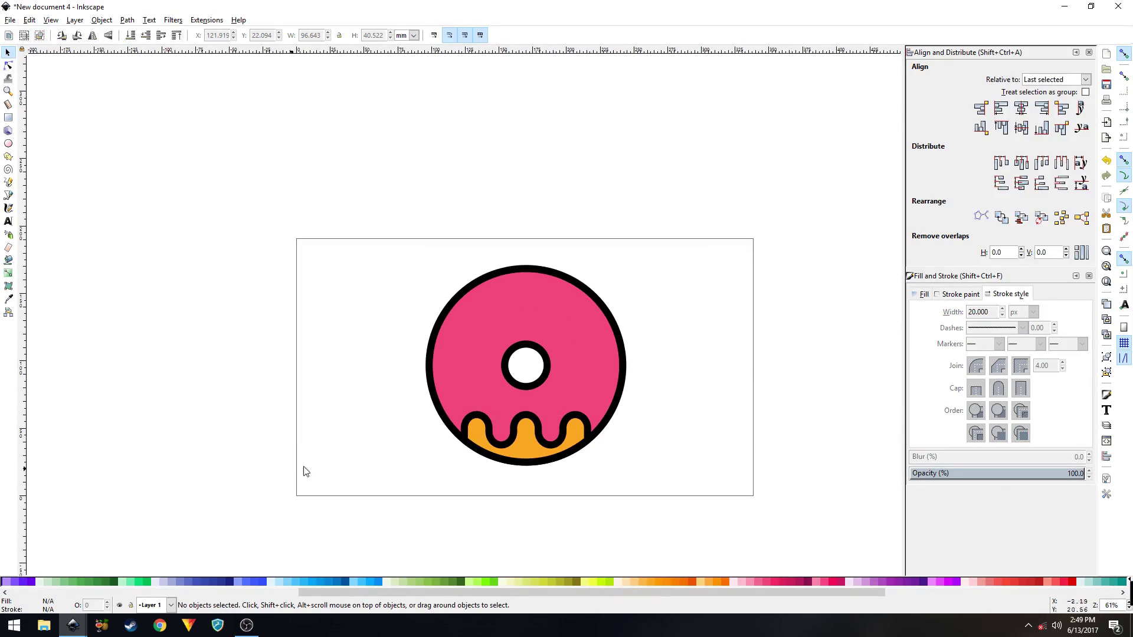
Switch to the donut.svg reference drawing, examine its white sprinkles, and return to the new document.
mouse_move(68, 623)
left_click(90, 573)
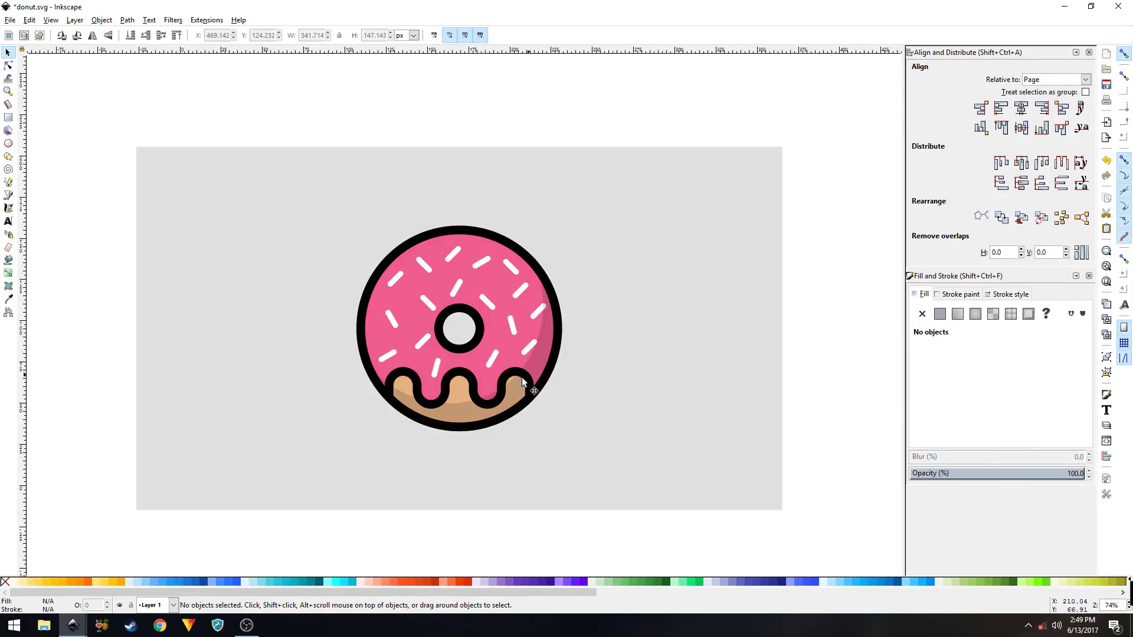
left_click(396, 280)
left_click_drag(424, 265, 454, 258)
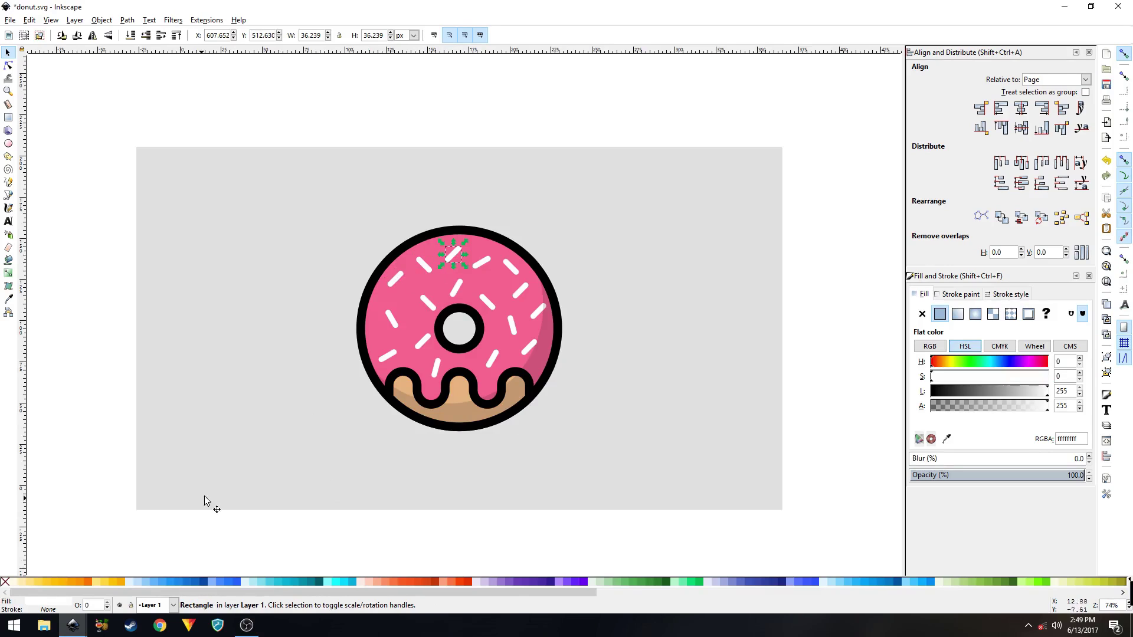
mouse_move(72, 625)
left_click(159, 569)
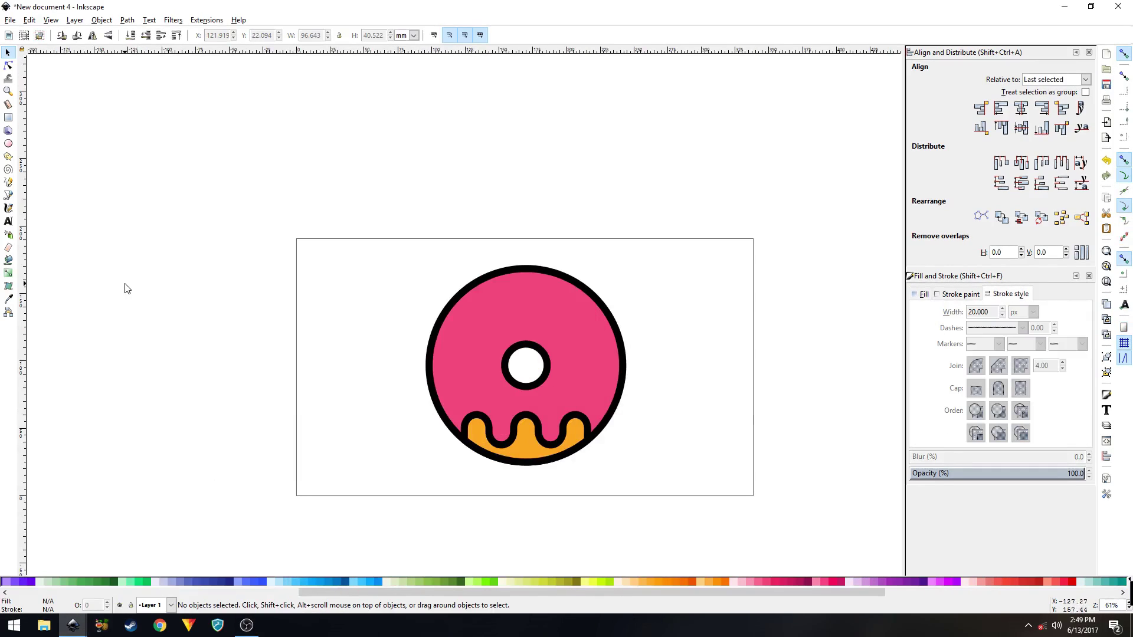
Draw a fully rounded bar about 27 mm by 6 mm beside the donut and remove its stroke.
left_click(9, 121)
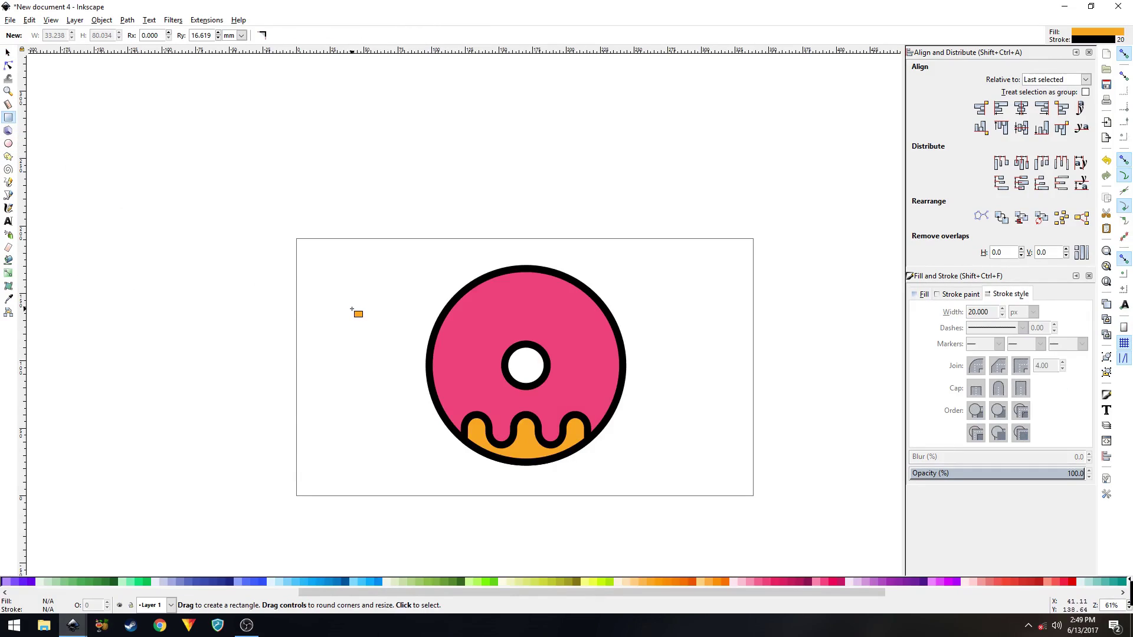
left_click_drag(317, 308, 353, 317)
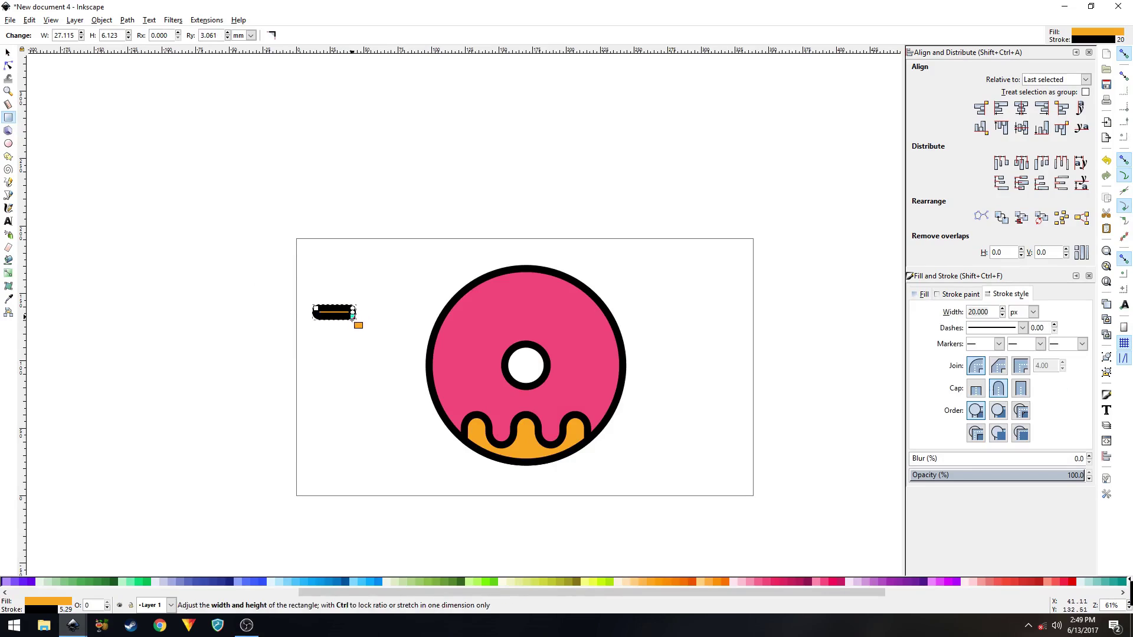
left_click(960, 294)
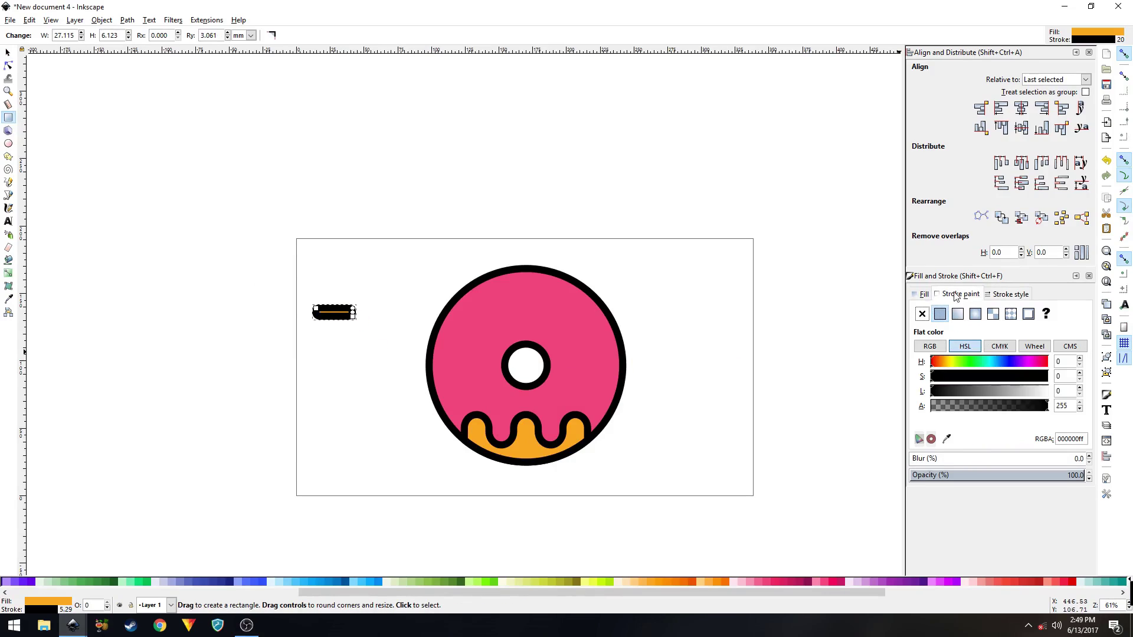
left_click(922, 314)
key("s")
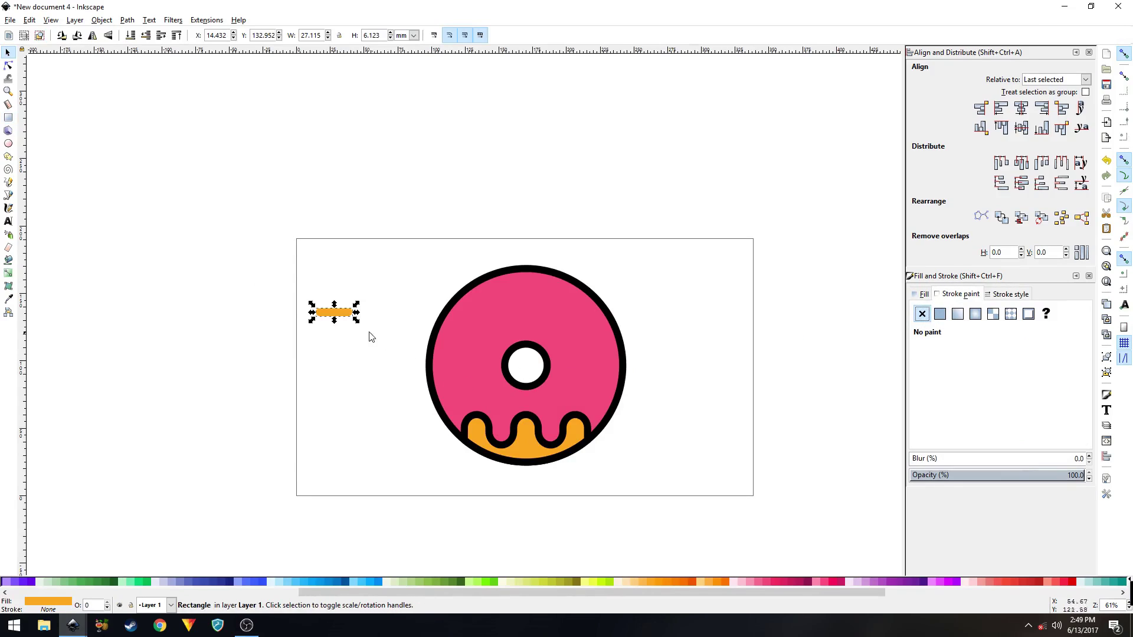
Place the bar on the icing as a slanted sprinkle about 12 mm by 17.5 mm overall and fill it white.
left_click_drag(335, 313, 473, 360)
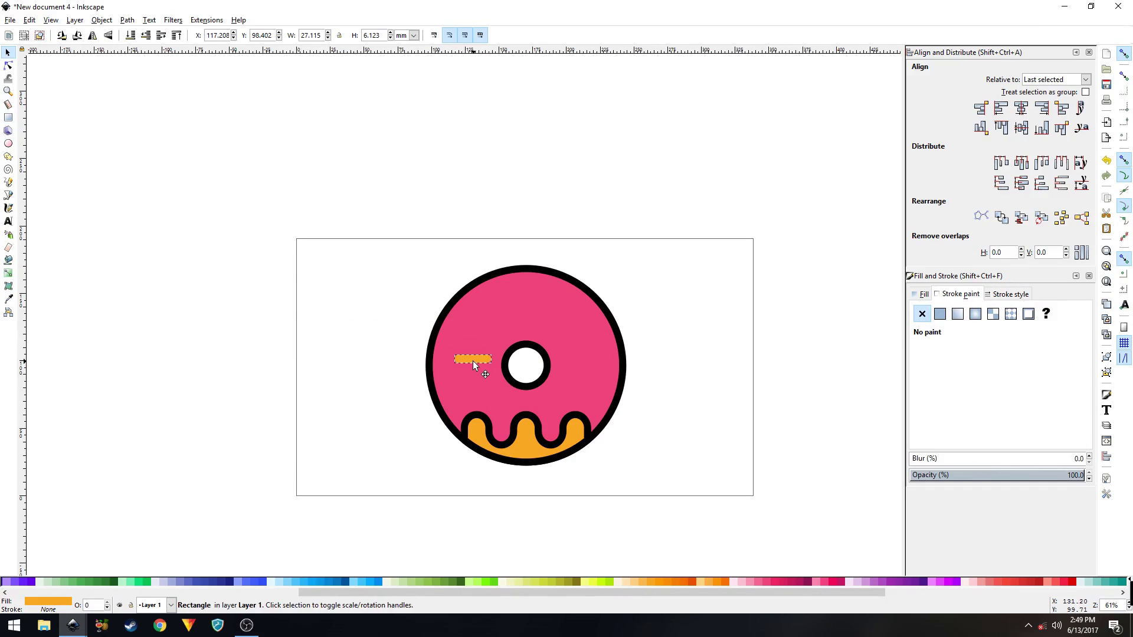
scroll(473, 360, "up", 4)
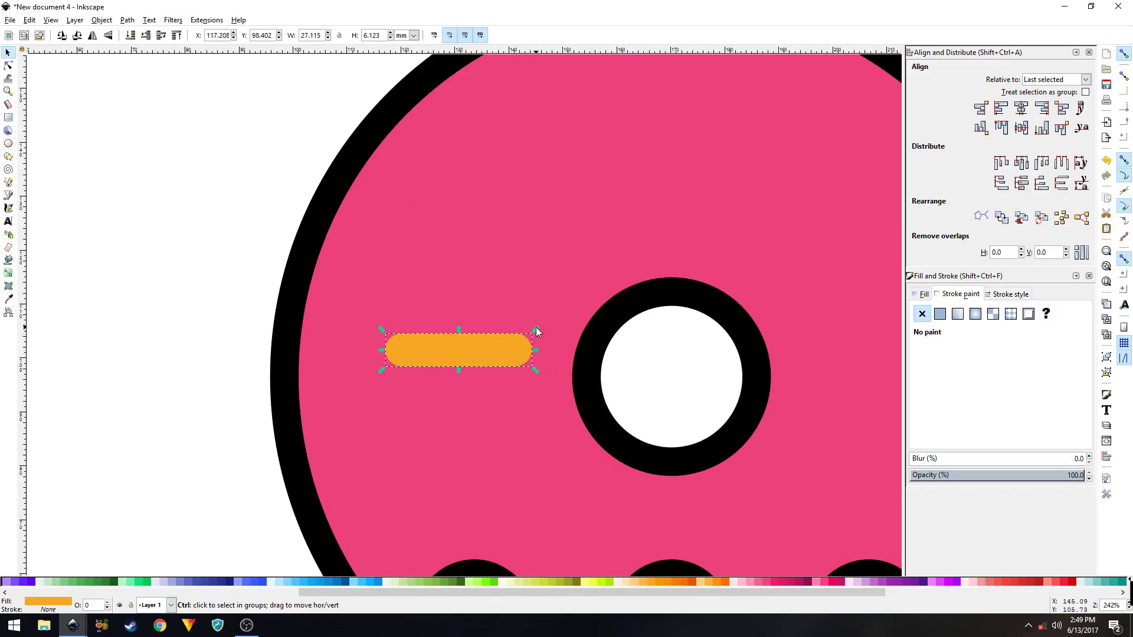
left_click(508, 342)
left_click_drag(538, 334, 449, 411)
left_click(474, 307)
left_click_drag(508, 282, 503, 307)
scroll(508, 317, "down", 1)
left_click_drag(722, 593, 1041, 590)
left_click(1033, 582)
key("Escape")
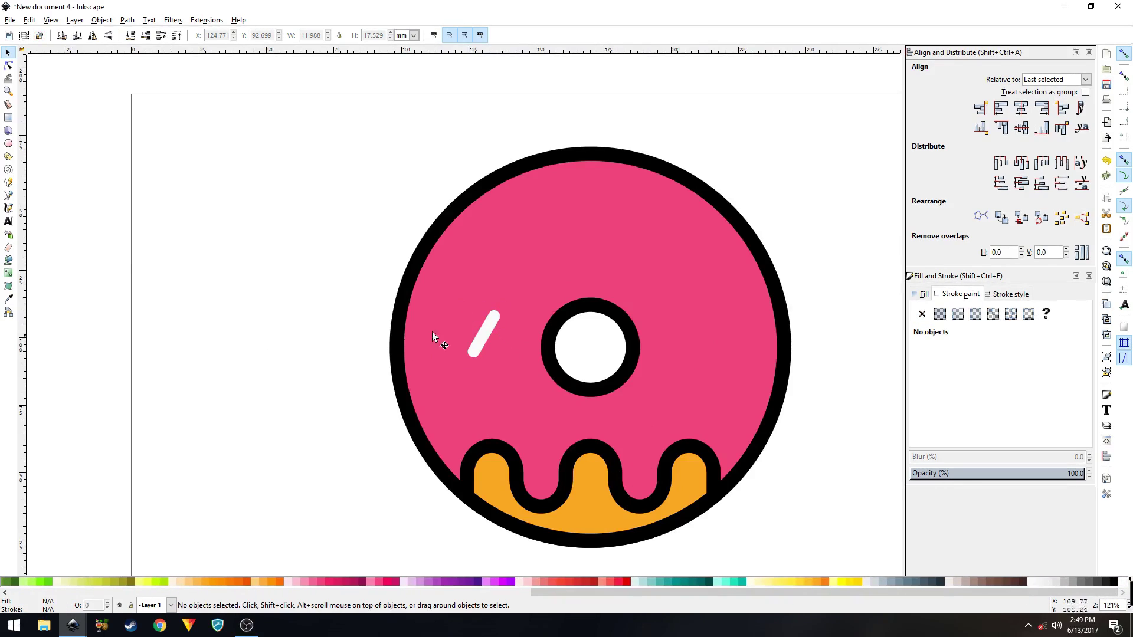
Spread duplicates of the white sprinkle over the icing's upper left, top, lower left, lower right and beside the hole.
mouse_move(482, 333)
left_mouse_down()
mouse_move(466, 350)
mouse_move(484, 328)
left_mouse_up()
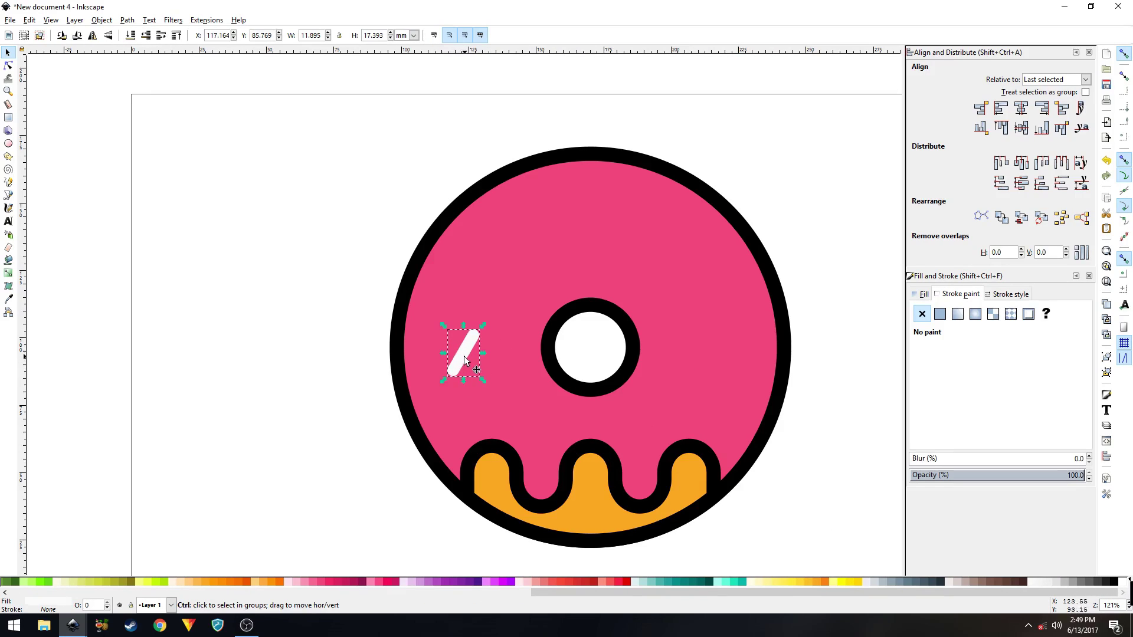
left_click_drag(462, 352, 547, 212)
key("ctrl+d")
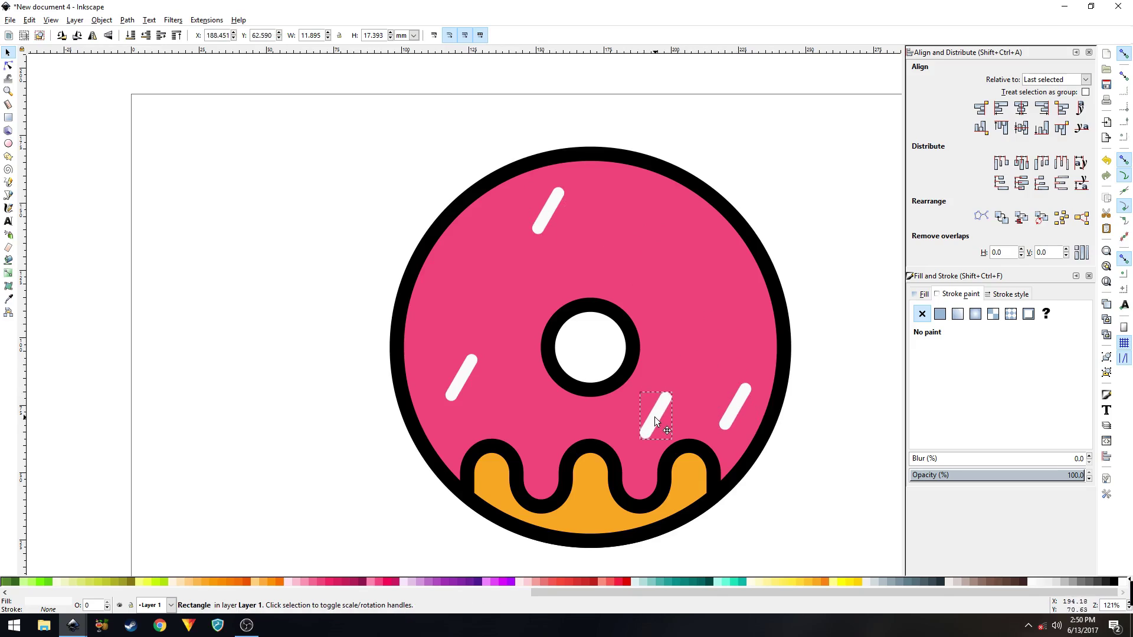
left_click_drag(656, 388, 477, 302)
key("ctrl+d")
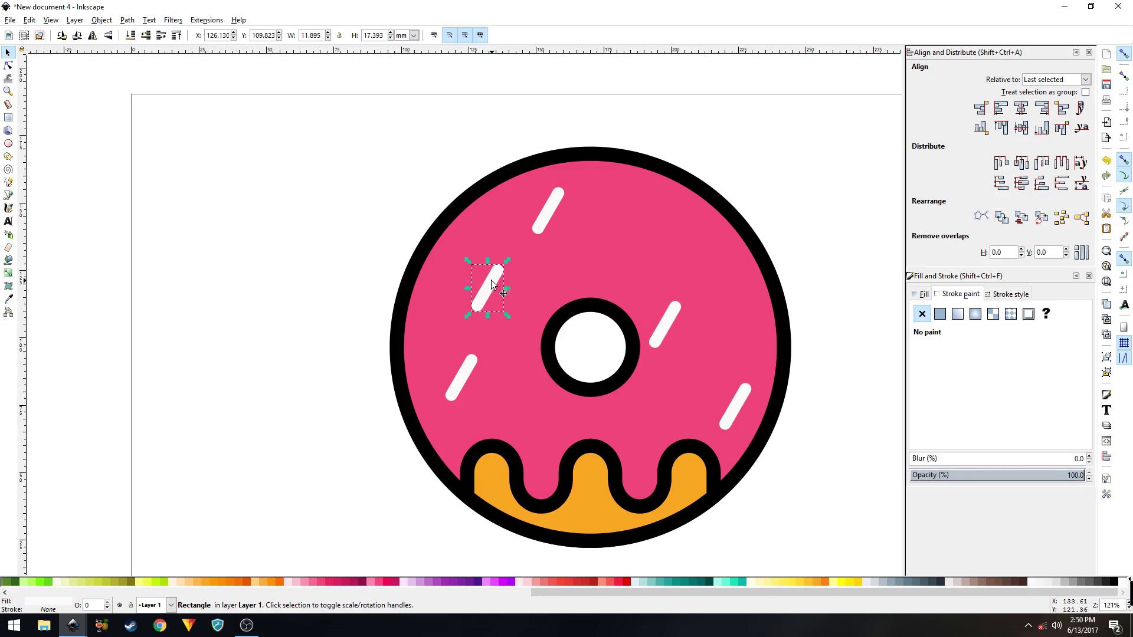
Mirror the upper-left sprinkle so it slants the opposite way and place copies of it at the icing's upper right and right side.
left_click_drag(506, 261, 480, 264)
left_click(514, 266)
left_click(485, 285)
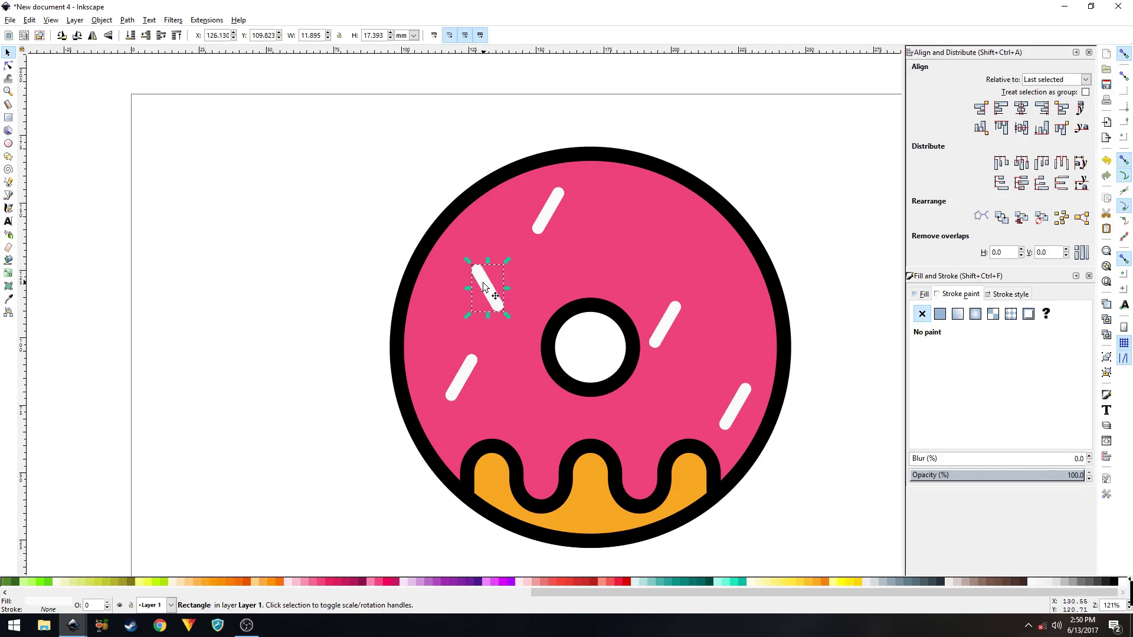
key("ctrl+d")
left_click_drag(484, 287, 547, 298)
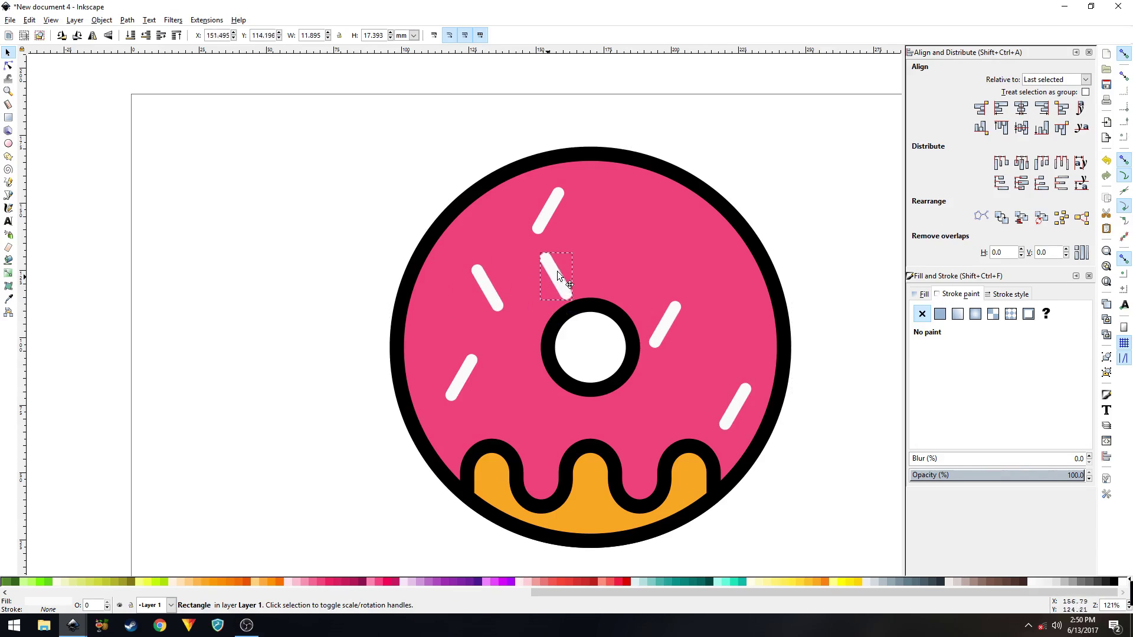
left_click_drag(674, 243, 619, 239)
left_click_drag(743, 312, 685, 275)
Add flatter-angled sprinkle copies above the donut hole and on both sides below it.
key("ctrl+d")
key("Escape")
key("space")
key("space")
left_click(691, 244)
left_click_drag(715, 235, 603, 248)
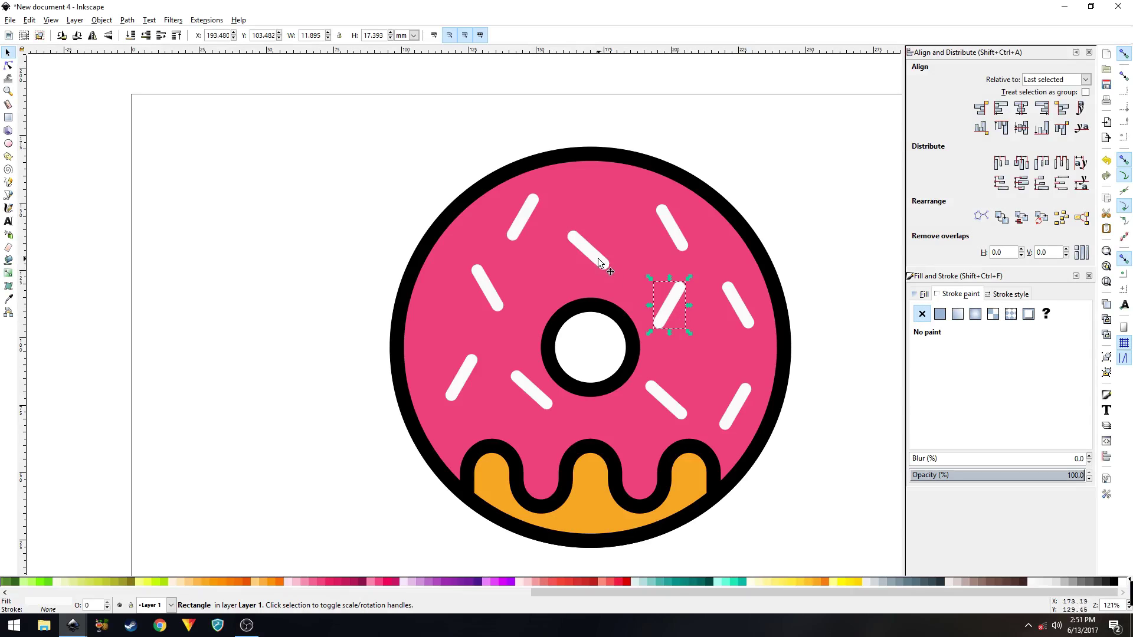
Nudge the individual sprinkles around the donut hole until they are evenly spaced over the icing.
left_click_drag(598, 258, 599, 241)
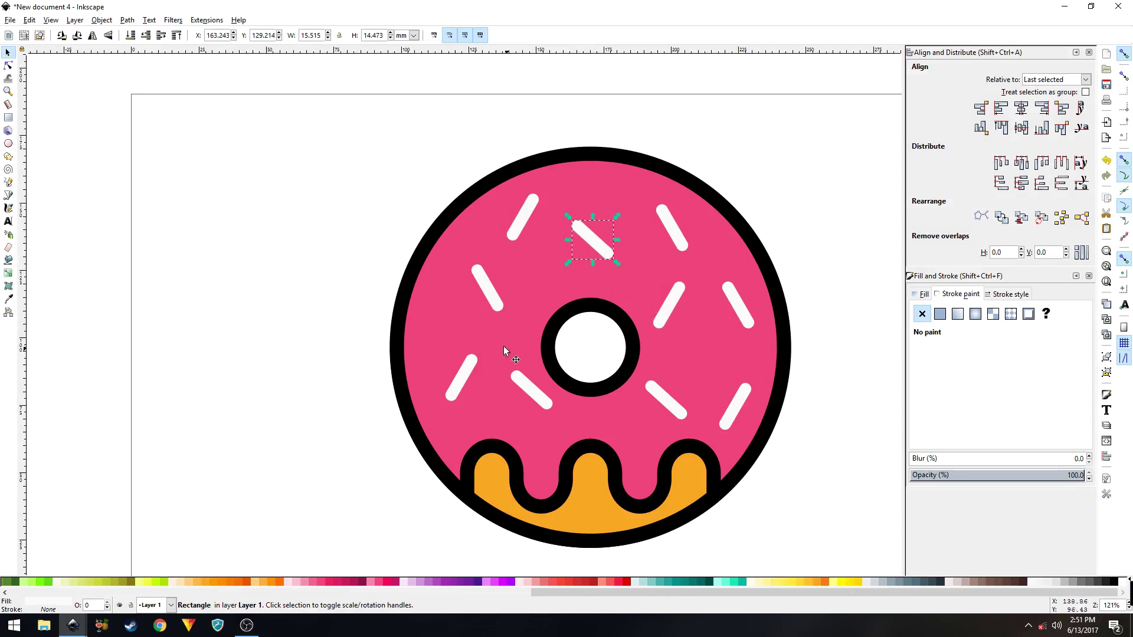
left_click_drag(486, 282, 478, 277)
left_click_drag(461, 370, 455, 371)
left_click_drag(524, 389, 511, 391)
left_click_drag(665, 400, 652, 409)
left_click_drag(674, 304, 738, 299)
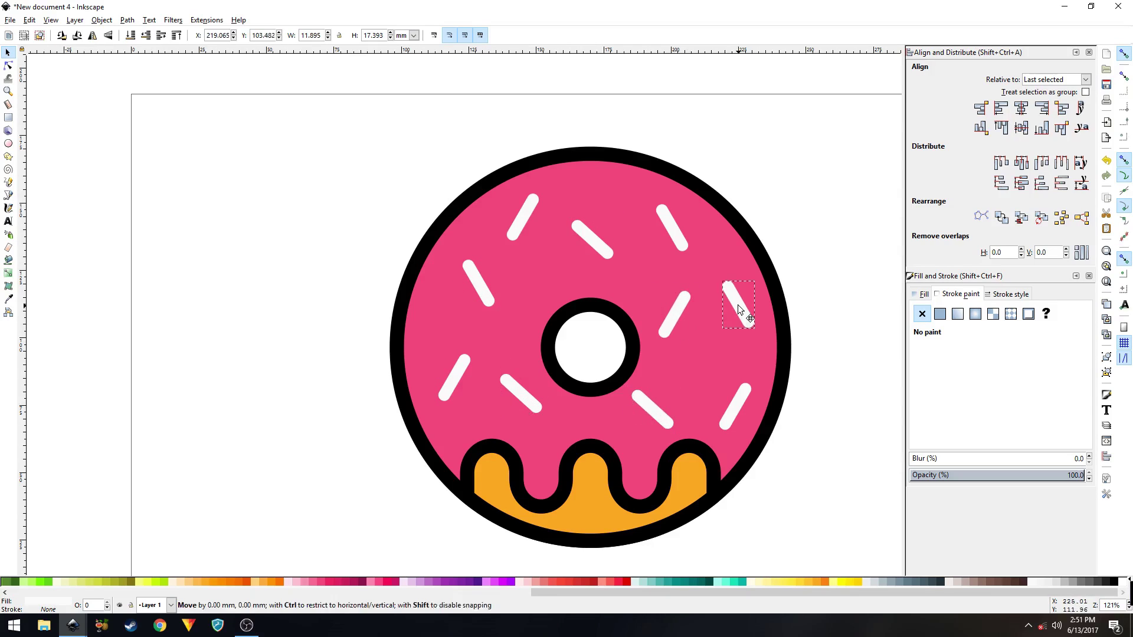
left_click(347, 337)
scroll(634, 420, "down", 3)
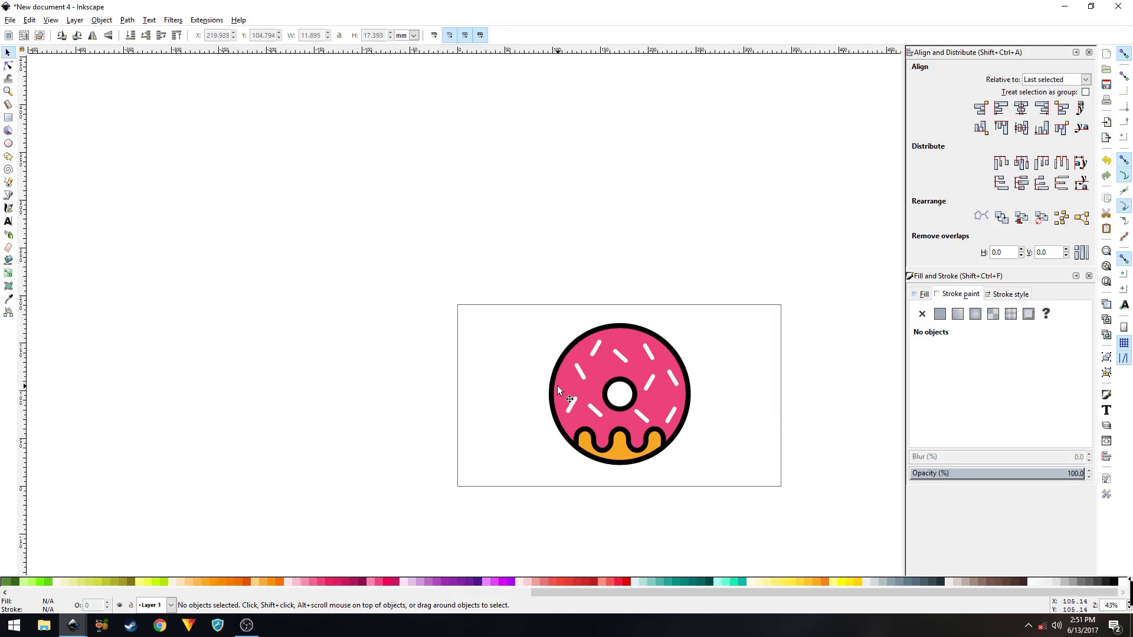
scroll(598, 394, "up", 2)
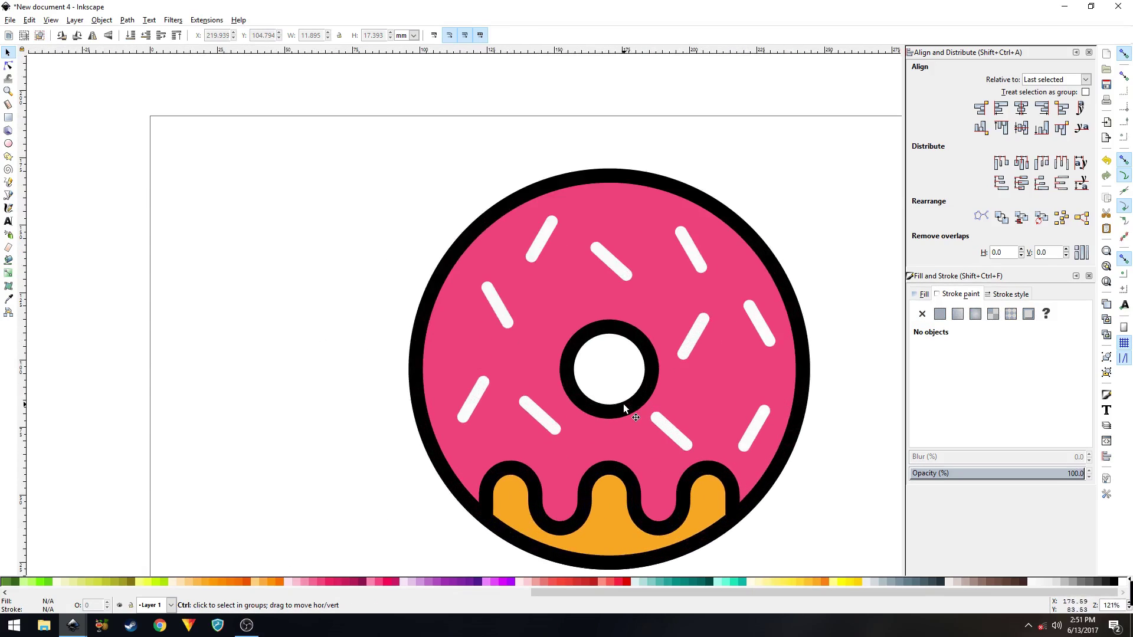
scroll(623, 404, "down", 1)
left_click_drag(618, 331, 619, 325)
left_click_drag(561, 356, 557, 360)
key("Escape")
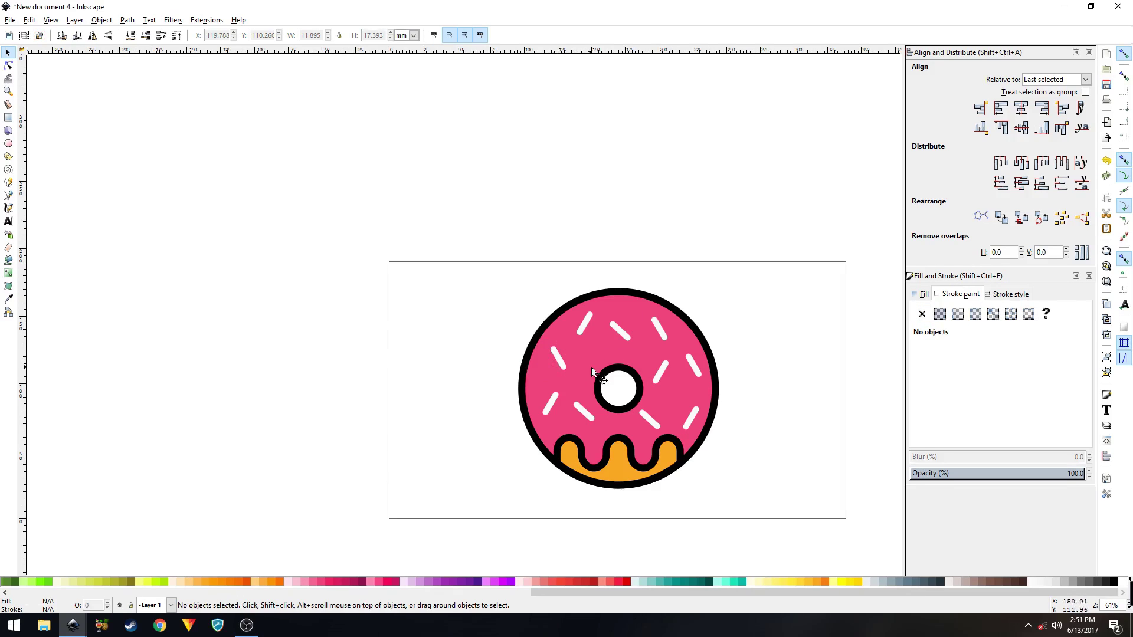
key("ctrl+z")
key("Escape")
Duplicate the pink donut and move the copy horizontally to the empty area outside the page, at X about -219 mm.
left_click(538, 373)
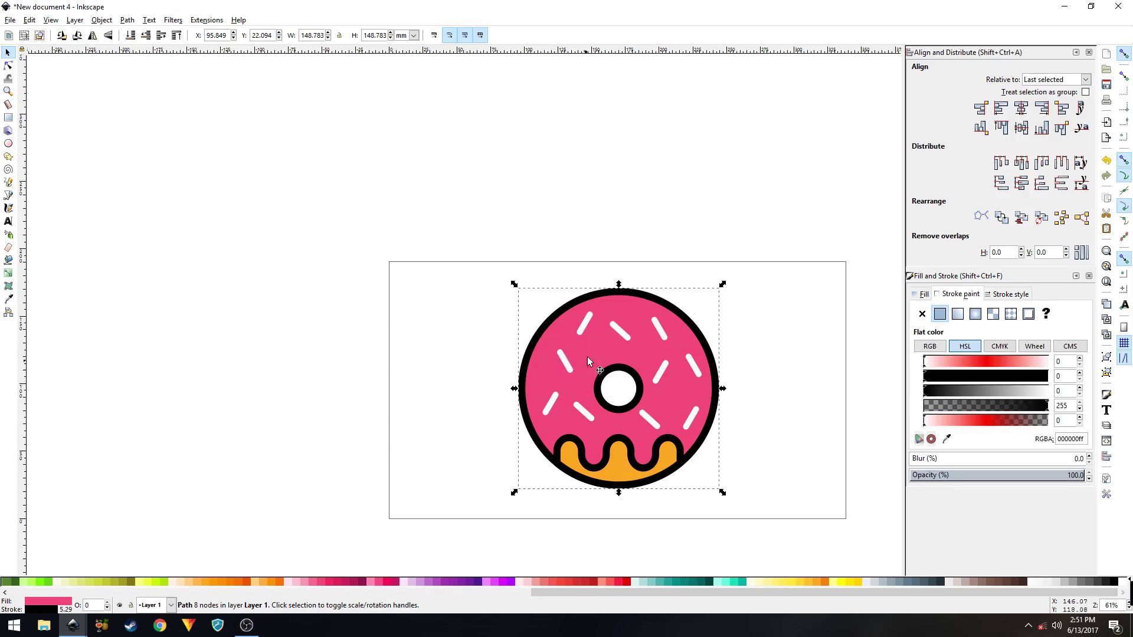
key("Home")
left_click_drag(600, 348, 184, 364)
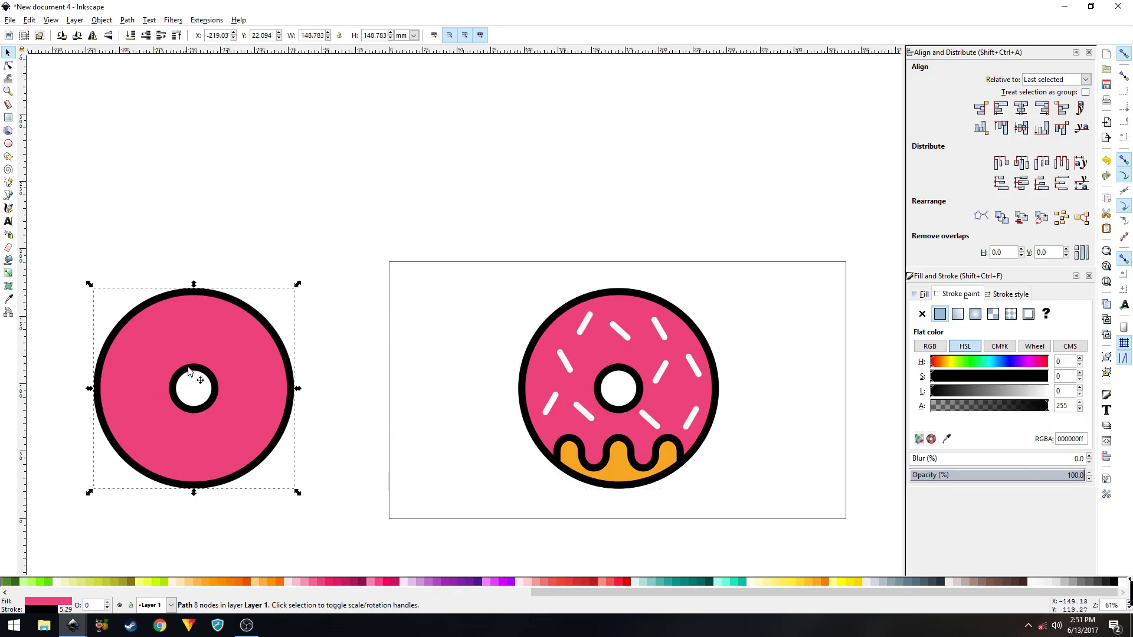
key("ctrl+Left")
key("ctrl+Left")
key("ctrl+Left")
key("ctrl+Left")
key("ctrl+Left")
key("ctrl+Left")
key("ctrl+Left")
key("ctrl+Left")
key("ctrl+Left")
key("ctrl+Left")
key("ctrl+Up")
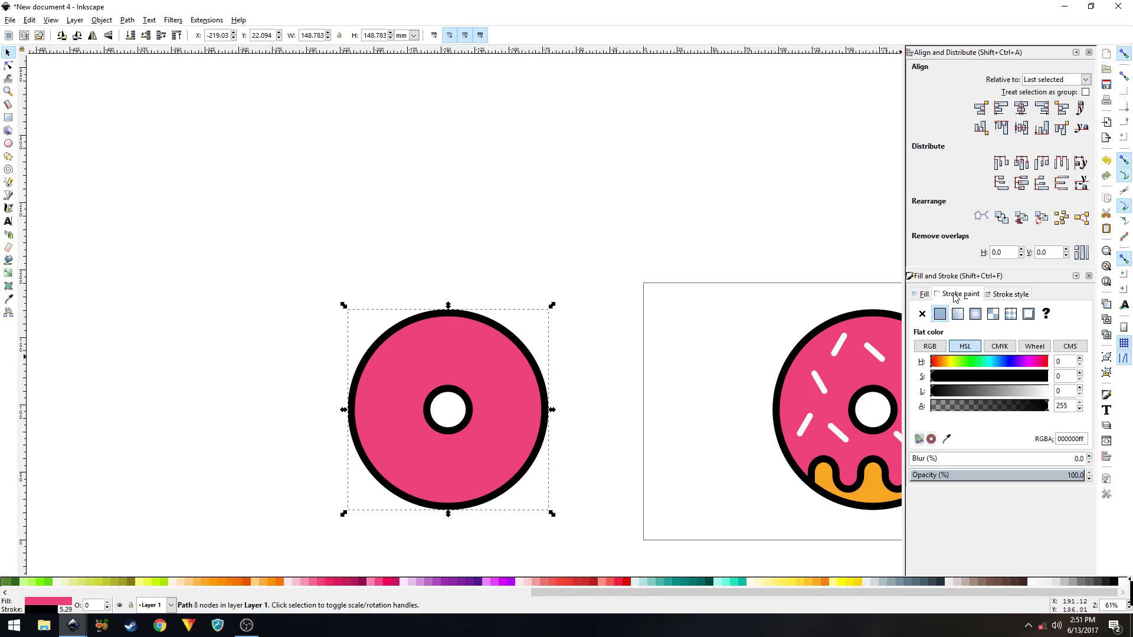
Remove the donut copy's stroke and offset a purple duplicate of it about 28 mm to the right.
left_click(923, 316)
left_click(361, 278)
left_click(397, 344)
left_click_drag(402, 385, 430, 378)
left_click(506, 584)
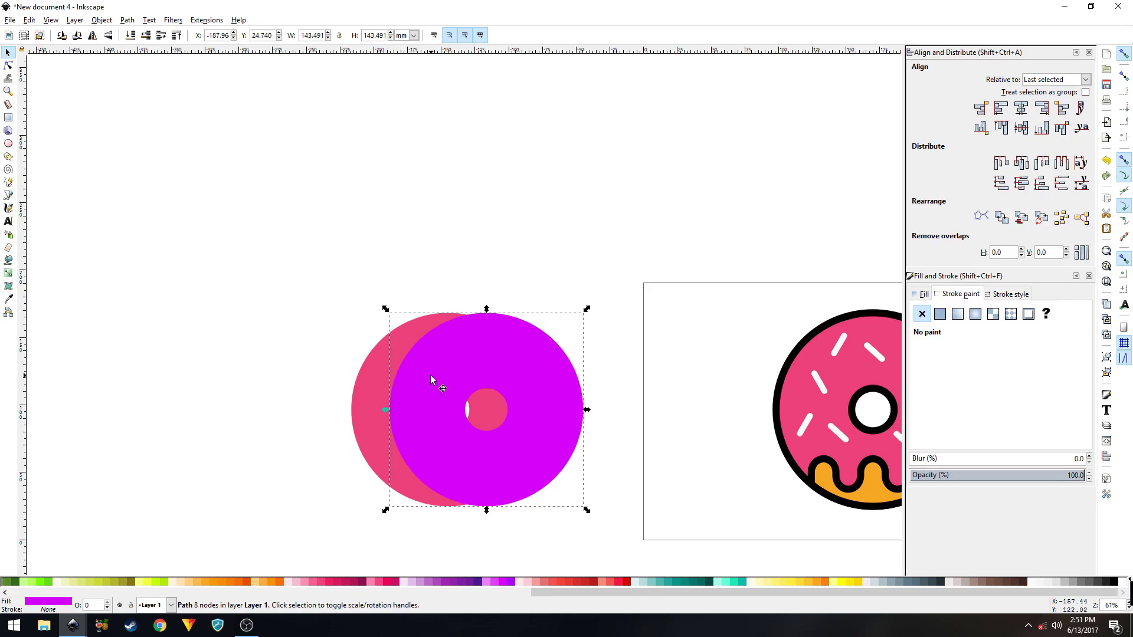
Shift the purple donut about 3.5 mm further right so its hole lies entirely over the pink shape.
left_click(344, 327)
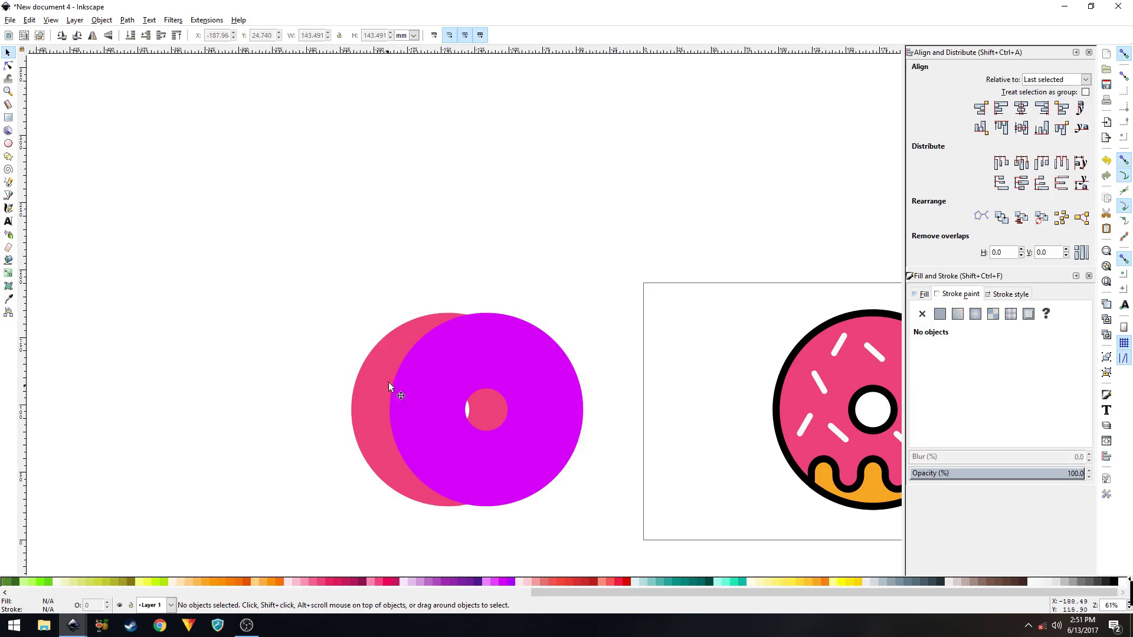
left_click(435, 394)
left_click_drag(434, 395, 433, 395)
left_click(366, 342)
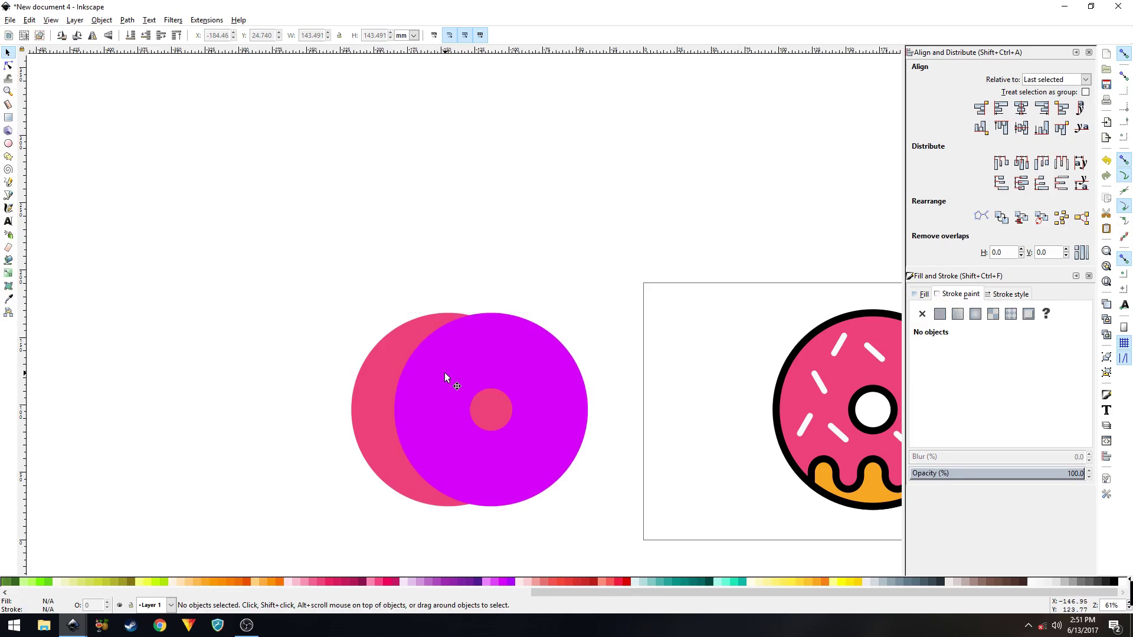
left_click(473, 368)
Subtract the purple donut from the pink donut copy using the Difference path operation.
left_click_drag(307, 288, 623, 533)
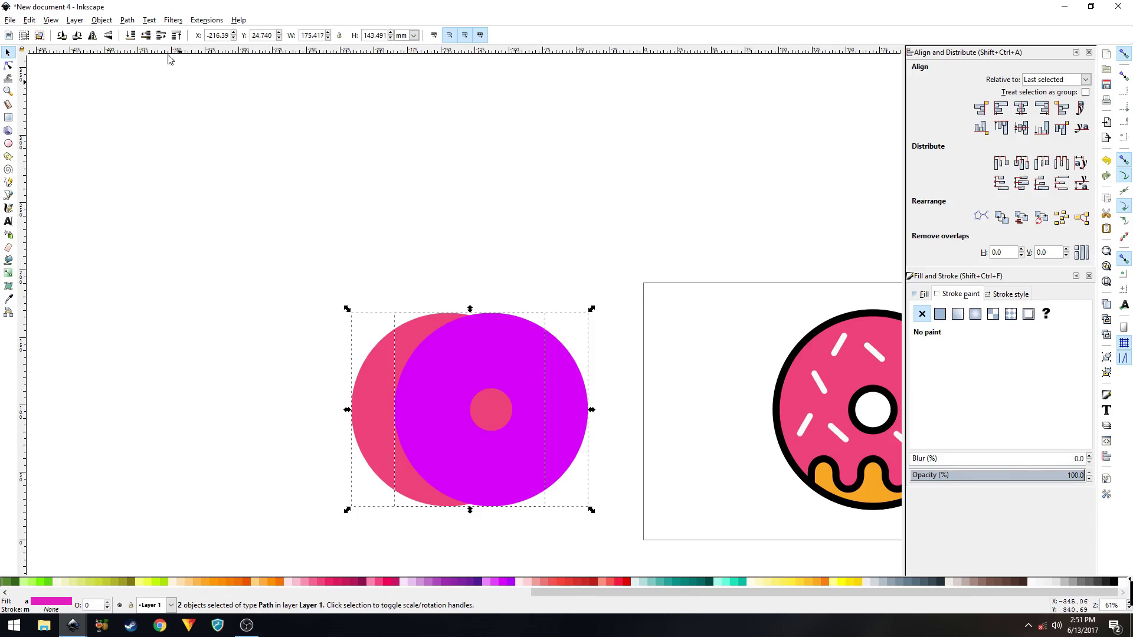
left_click(128, 20)
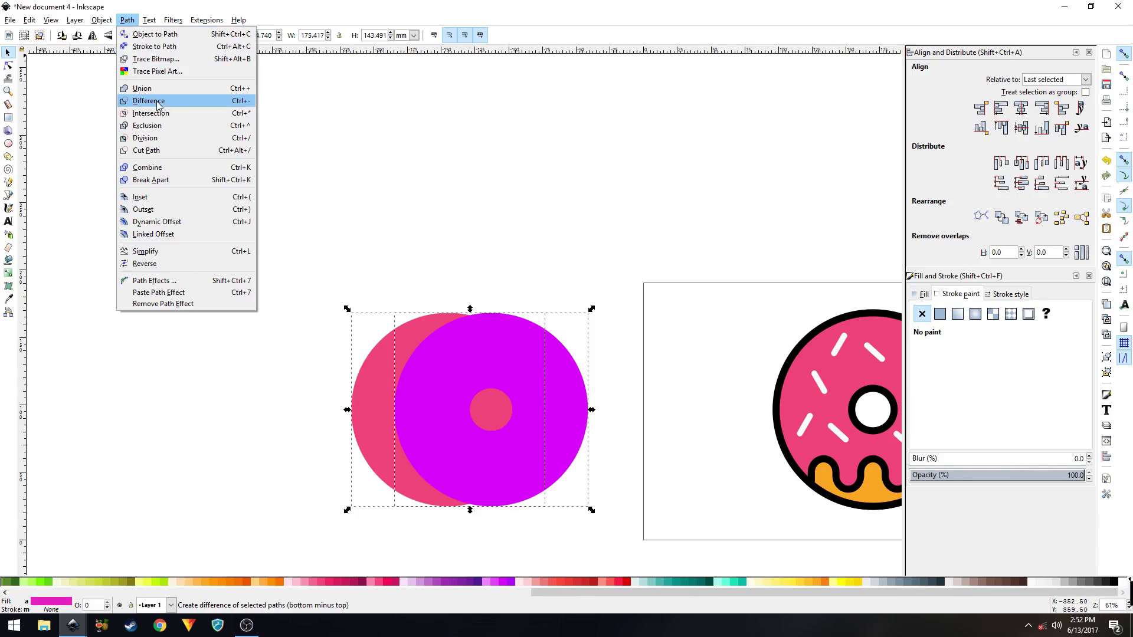
left_click(149, 101)
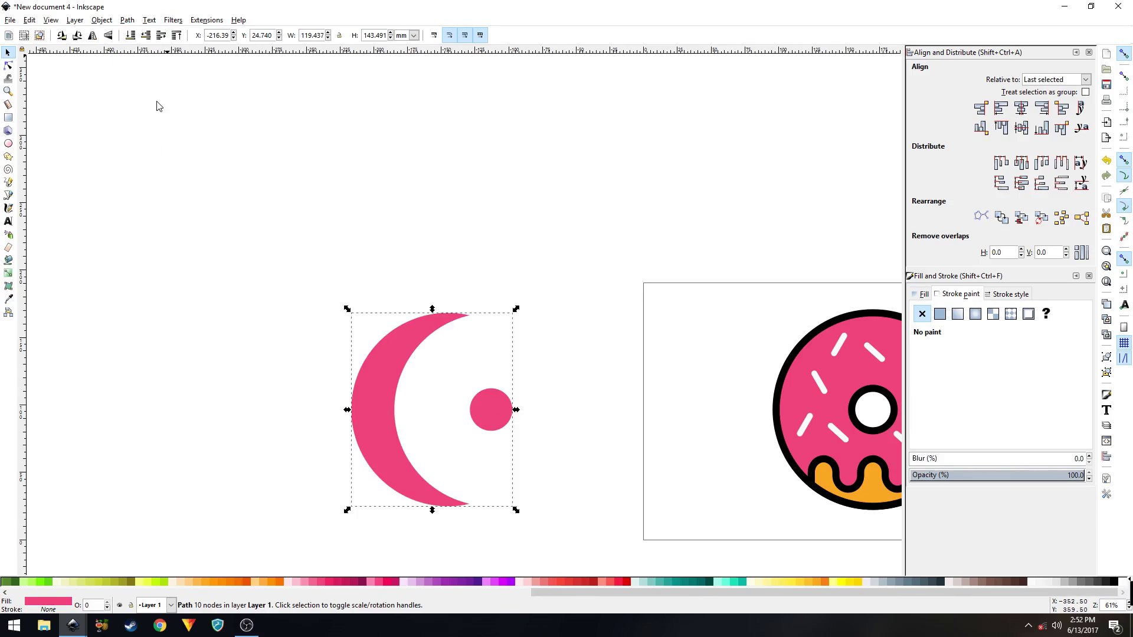
Break the subtracted shape apart and delete the small separate circle, keeping only the crescent.
left_click(127, 20)
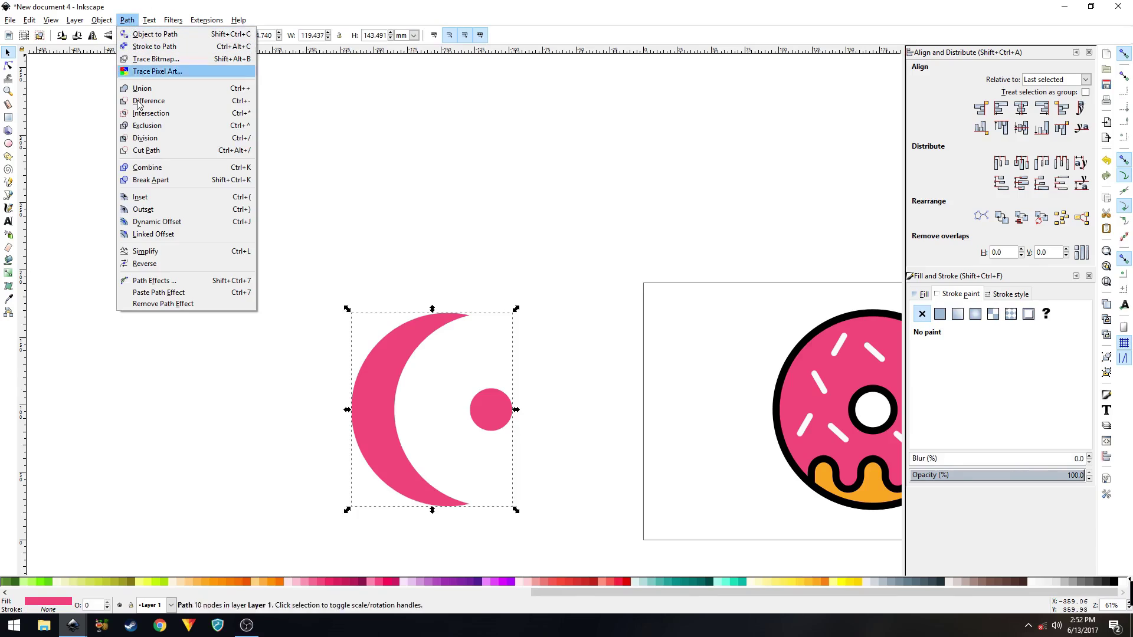
left_click(150, 180)
left_click(272, 274)
left_click(491, 410)
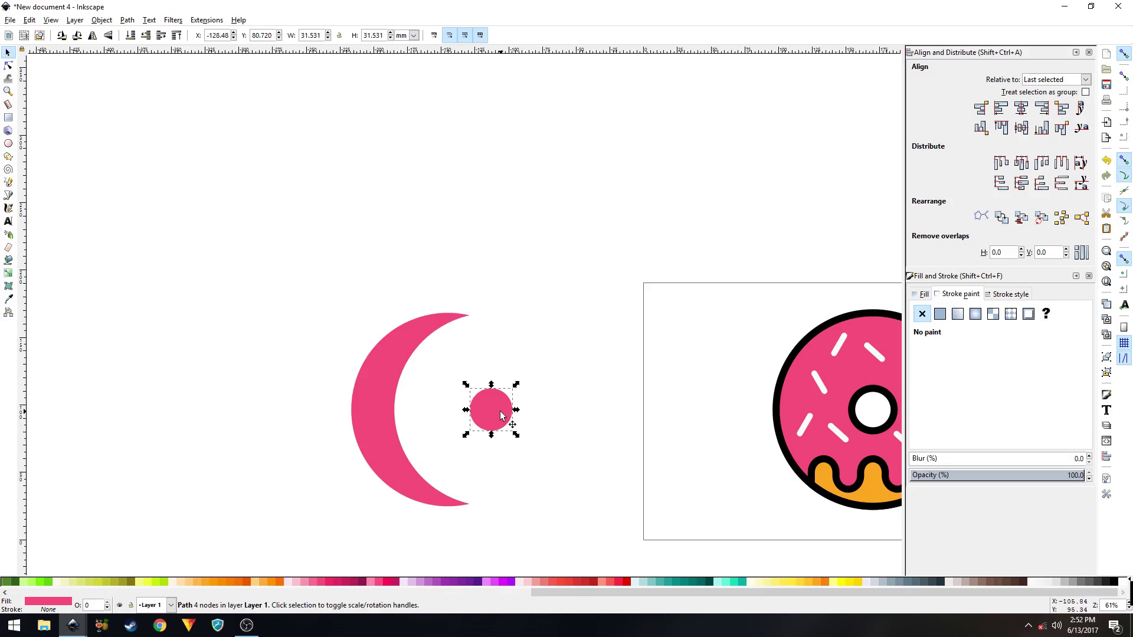
key("Delete")
Move the pink crescent horizontally onto the donut so it lines up with the left outer edge, at X about 98.5 mm.
left_click(408, 378)
scroll(567, 405, "down", 1)
scroll(566, 406, "right", 3)
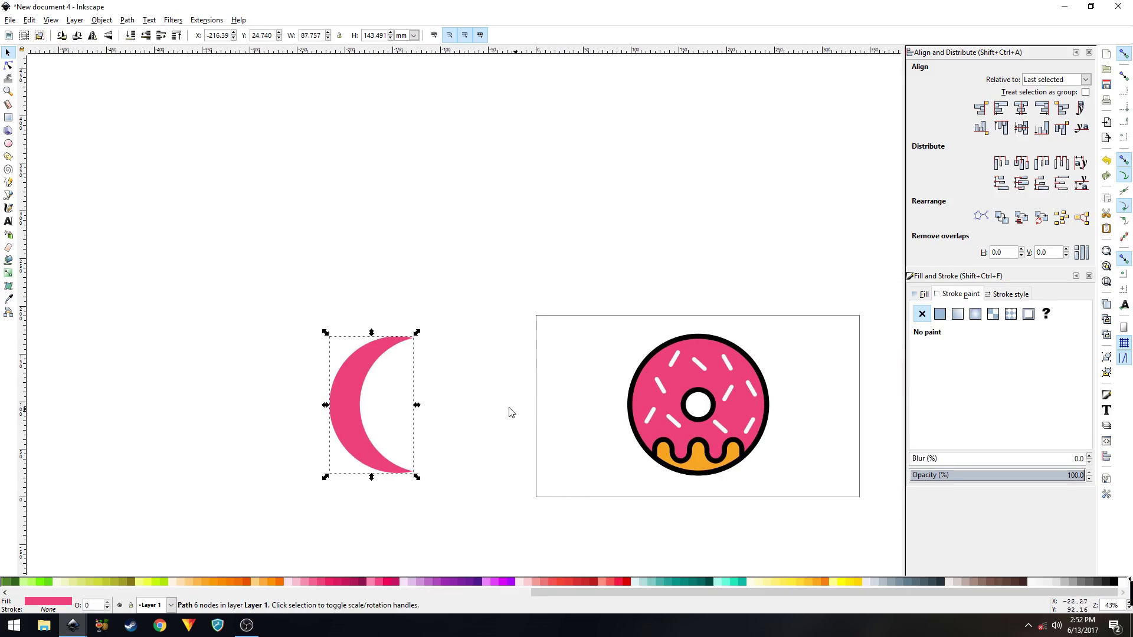
left_click_drag(345, 398, 642, 408)
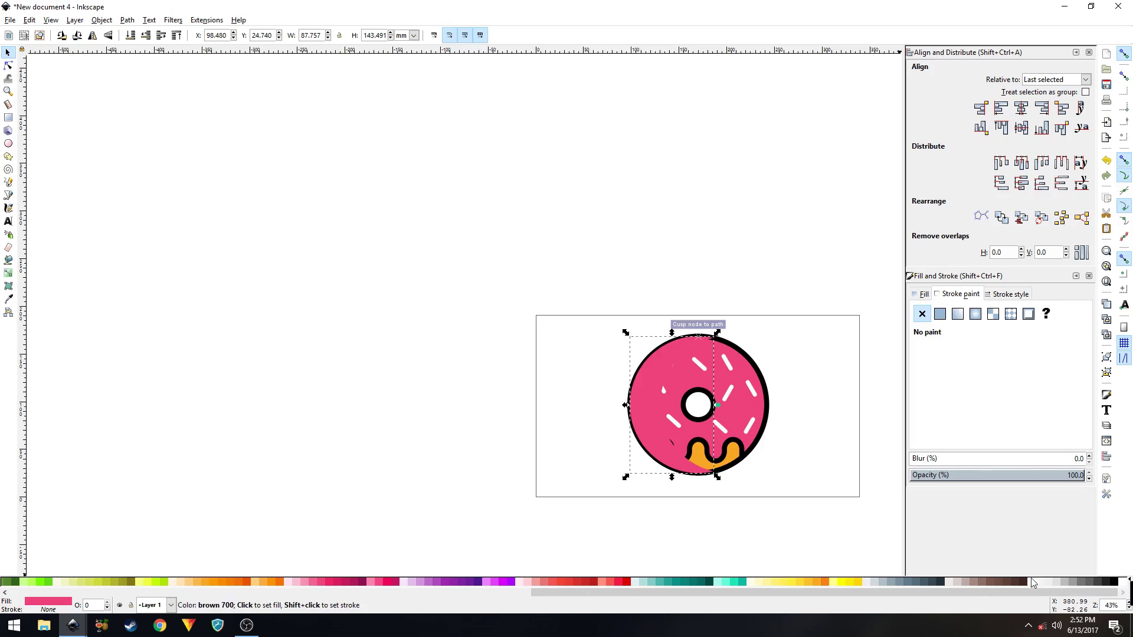
Fill the crescent with black and lower the fill's alpha to 40 to make it a translucent shadow.
left_click(1117, 586)
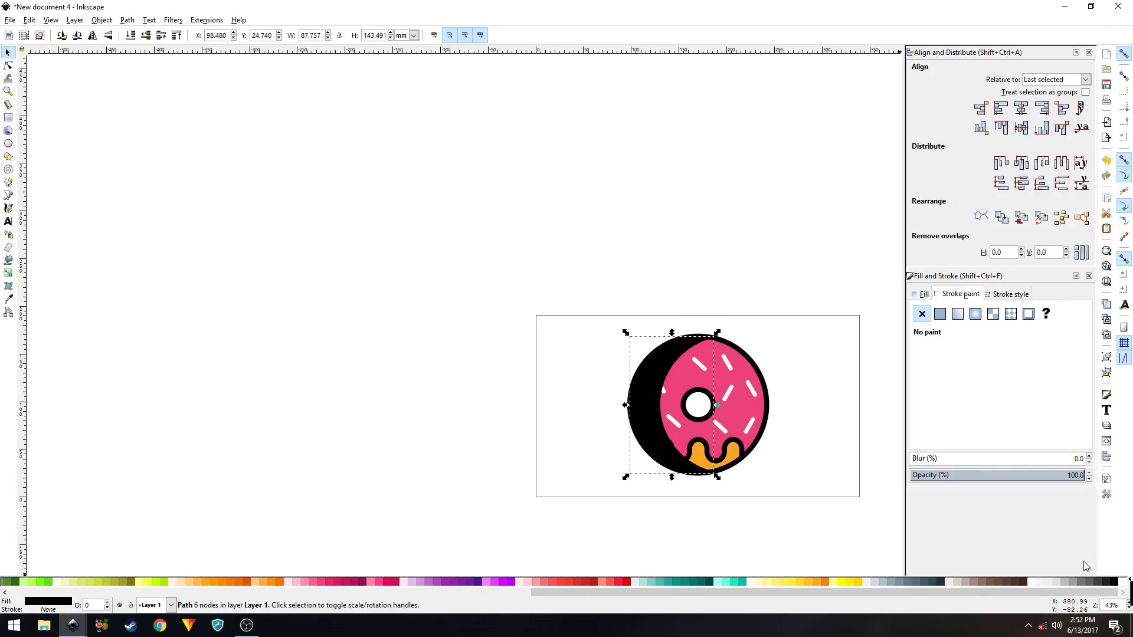
left_click(924, 295)
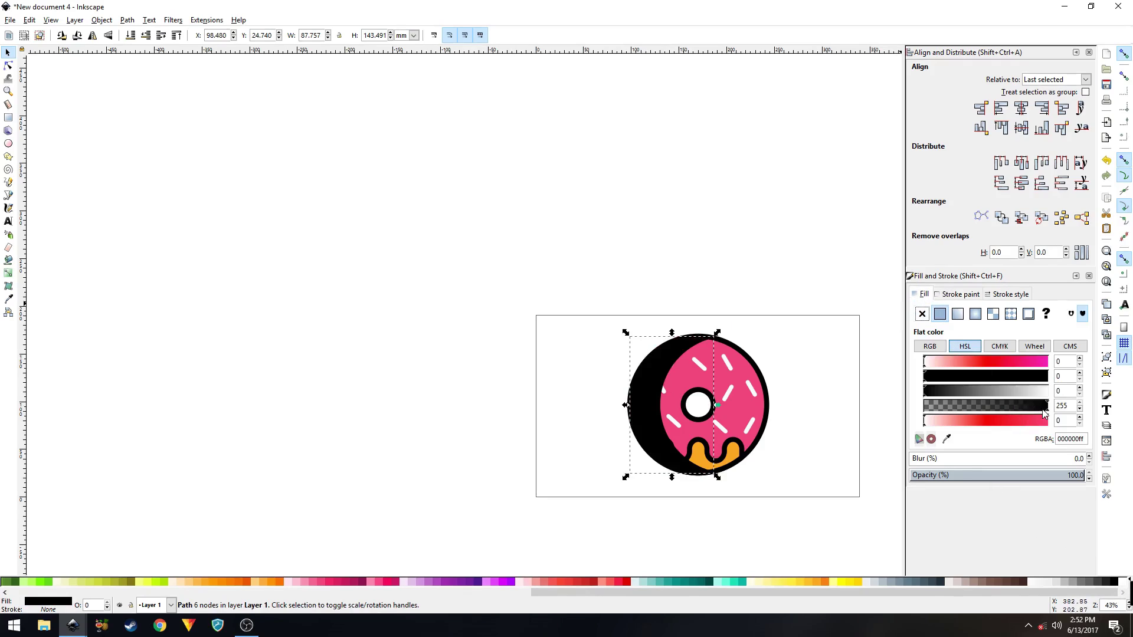
left_click_drag(1044, 407, 943, 404)
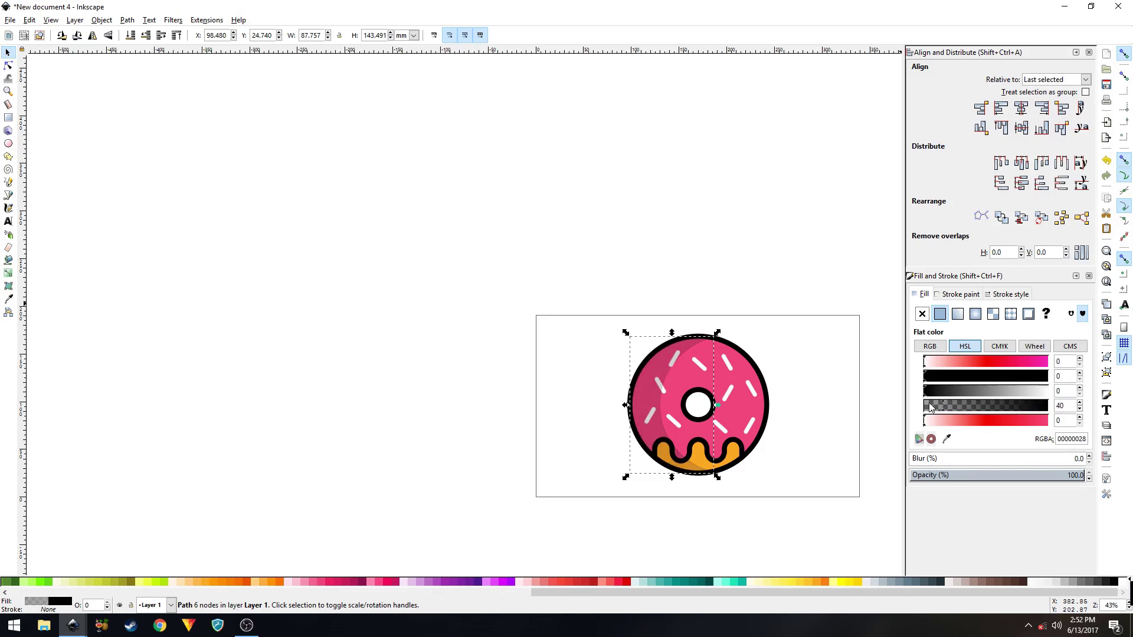
Set the crescent's rotation centre to the middle of the donut hole and rotate the shadow to the donut's lower-right edge.
scroll(711, 398, "up", 2)
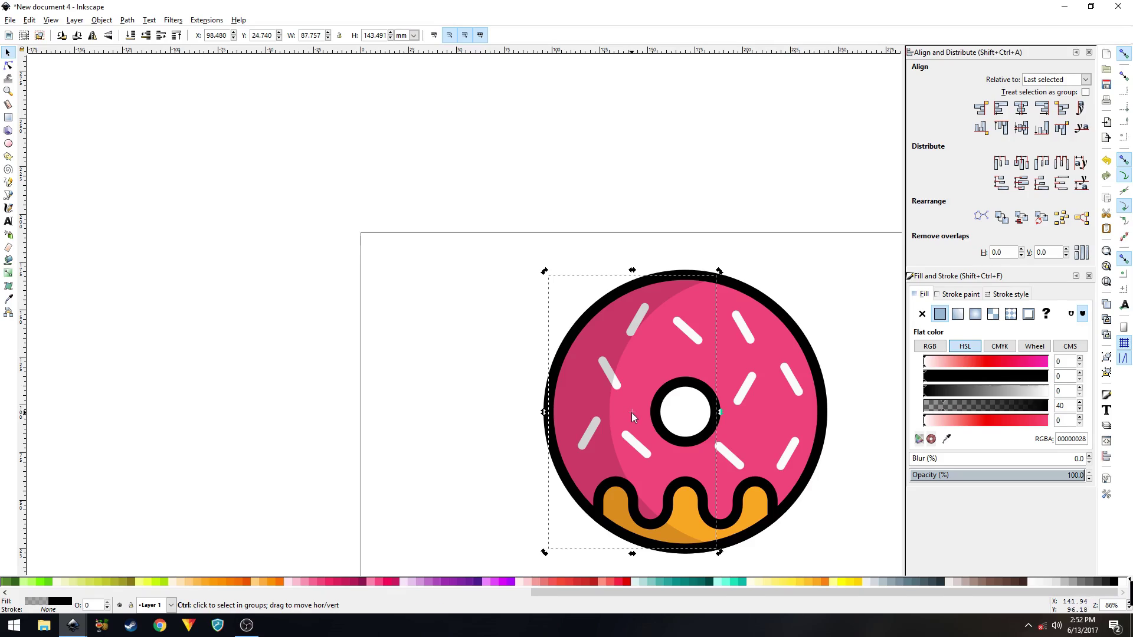
left_click_drag(632, 413, 684, 411)
mouse_move(720, 274)
left_mouse_down()
mouse_move(762, 306)
mouse_move(799, 381)
mouse_move(800, 464)
mouse_move(758, 505)
mouse_move(708, 526)
mouse_move(661, 528)
mouse_move(617, 513)
mouse_move(576, 460)
left_mouse_up()
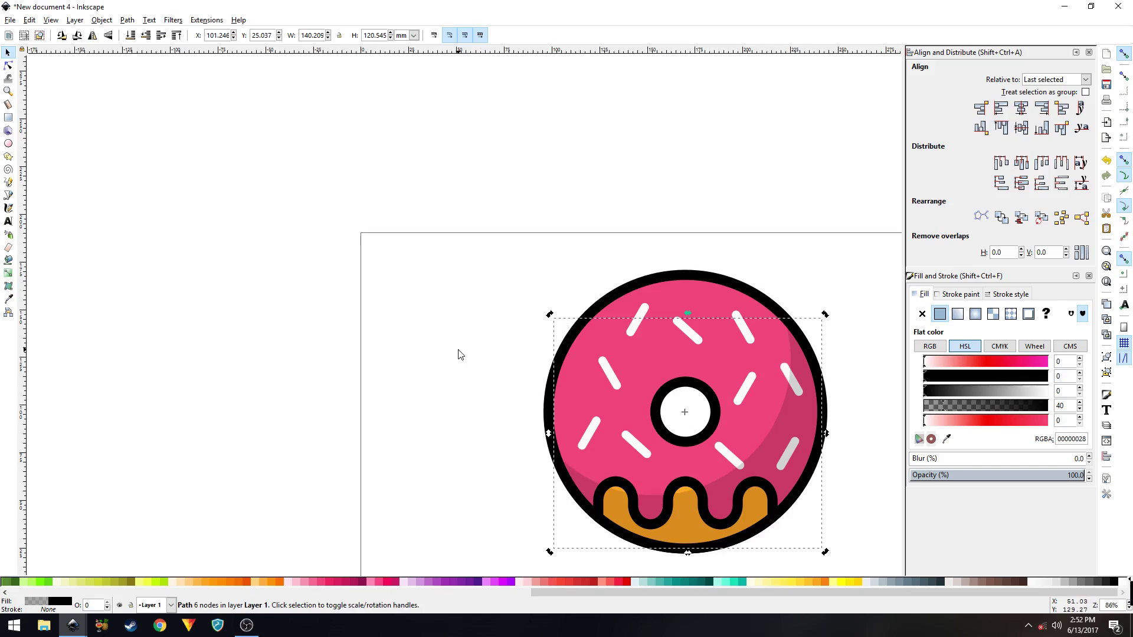
left_click(461, 354)
Move the middle node of the shadow's inner edge outward to about X 193.6, Y 57.5 mm and lengthen its upper-right handle.
left_click(769, 458)
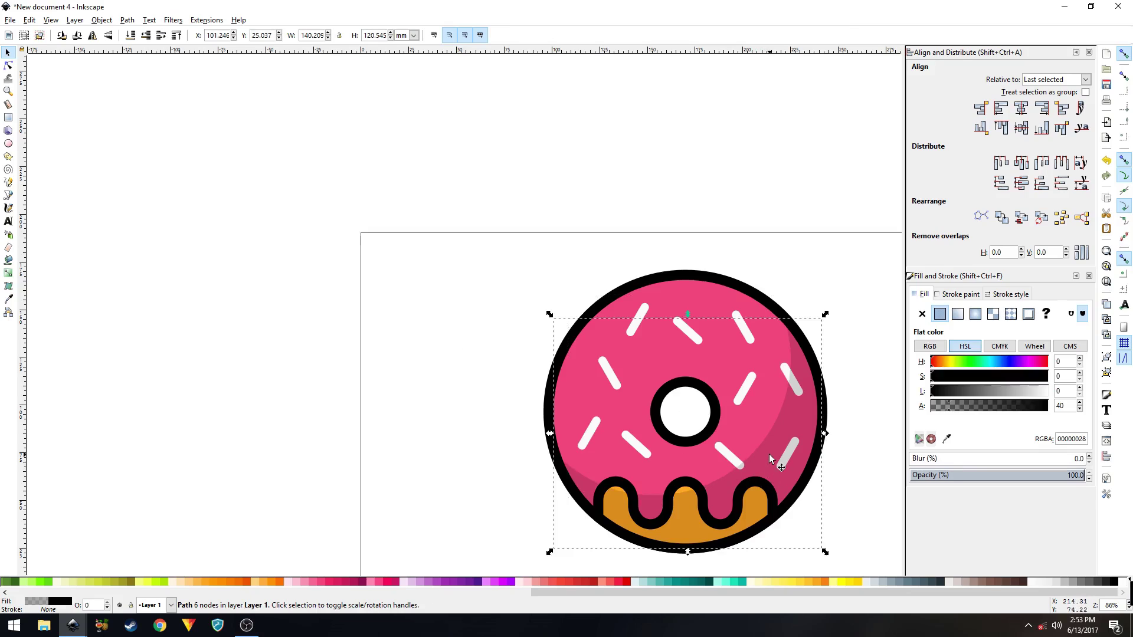
left_click(406, 235)
left_click(769, 452)
left_click(8, 65)
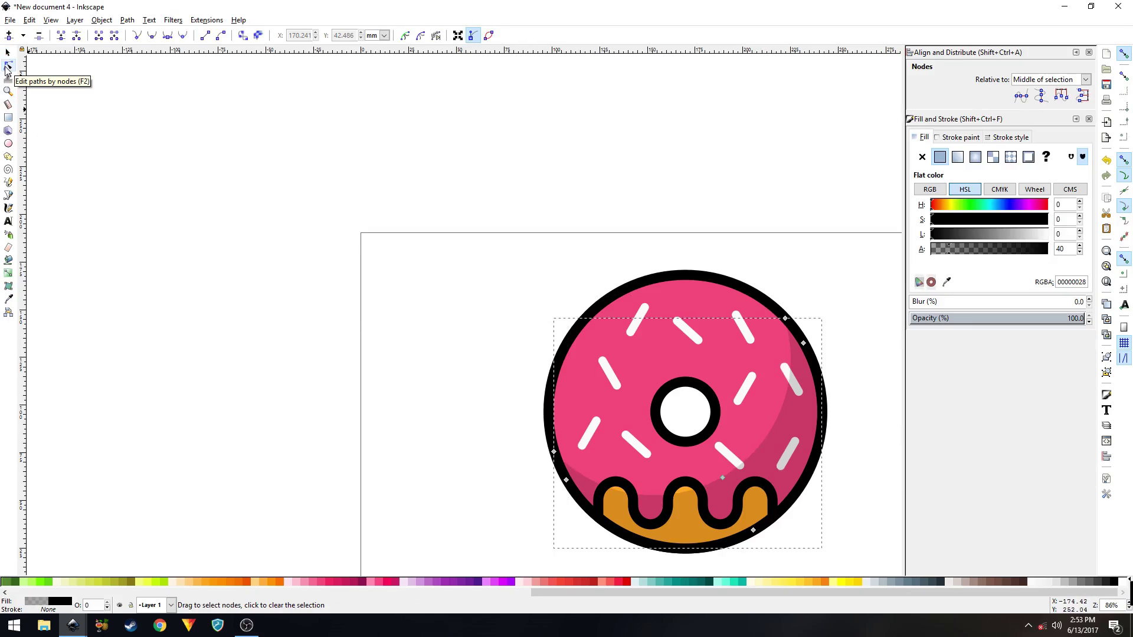
scroll(442, 354, "right", 3)
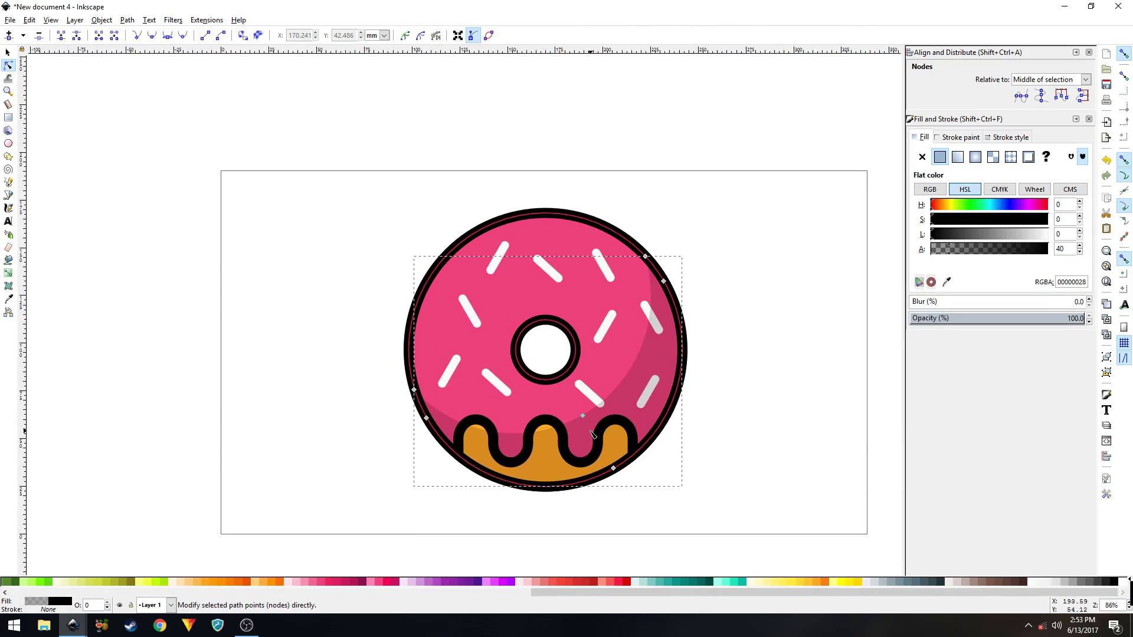
scroll(579, 410, "up", 2)
left_click_drag(575, 400, 594, 421)
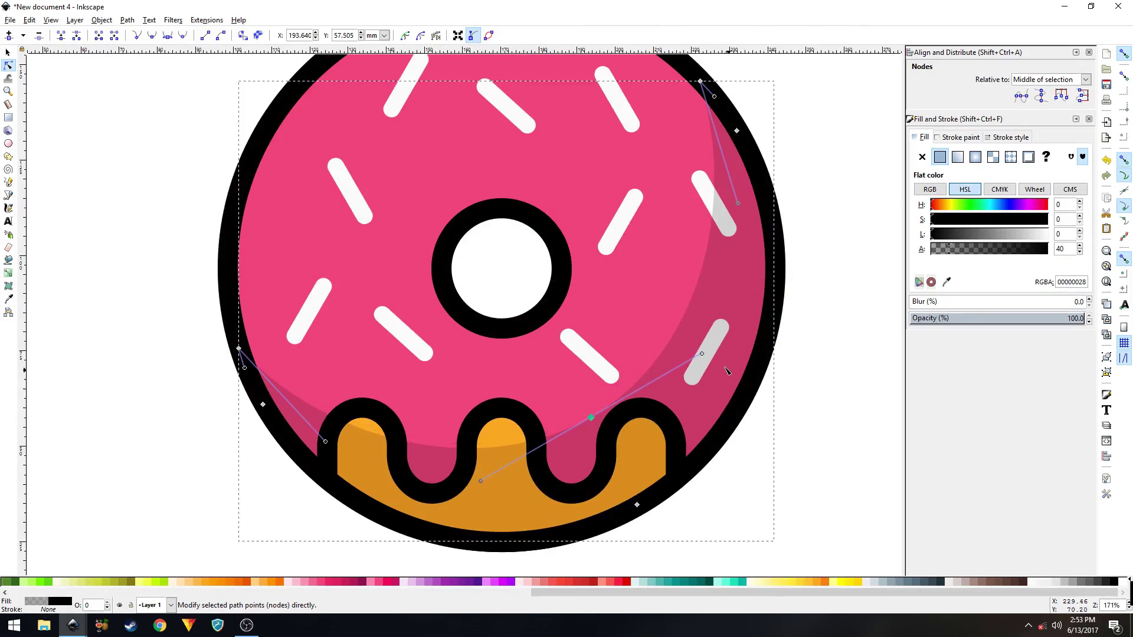
left_click_drag(701, 353, 772, 313)
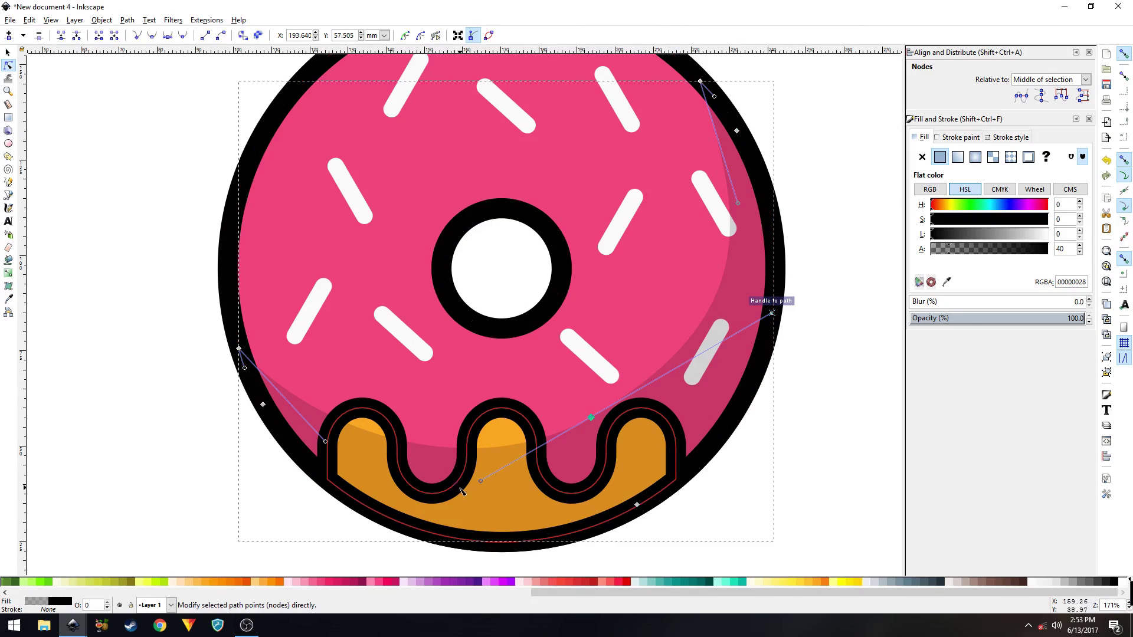
Smooth the shadow's inner curve by rebalancing the middle node's two handles and shifting the node to about X 194.9, Y 54.4 mm.
key("Escape")
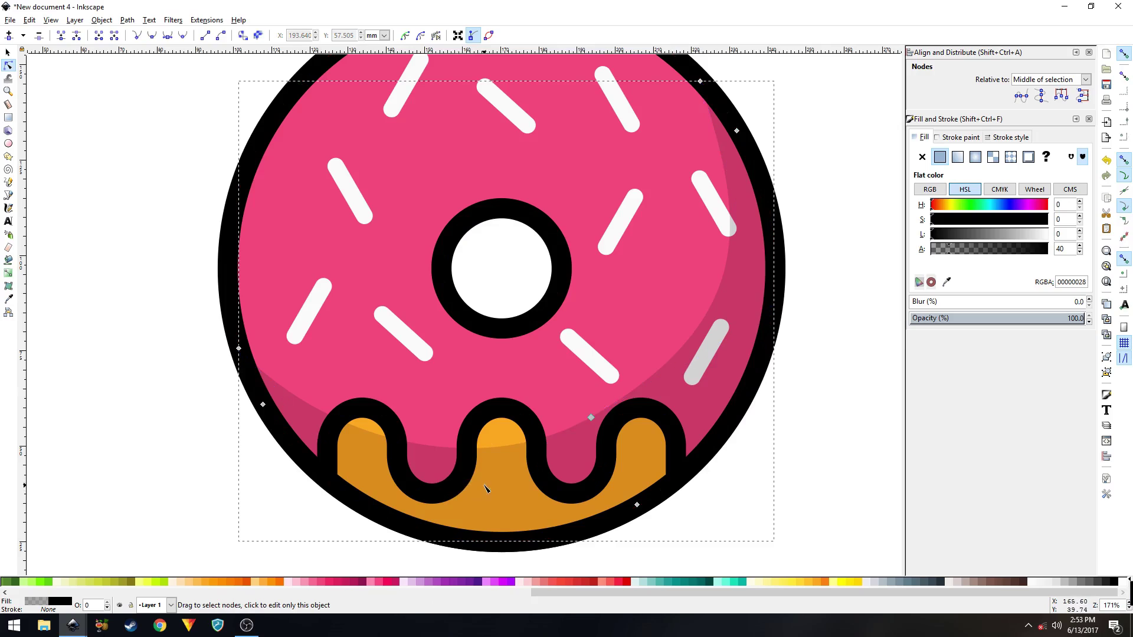
left_click(591, 417)
left_click_drag(481, 484, 404, 497)
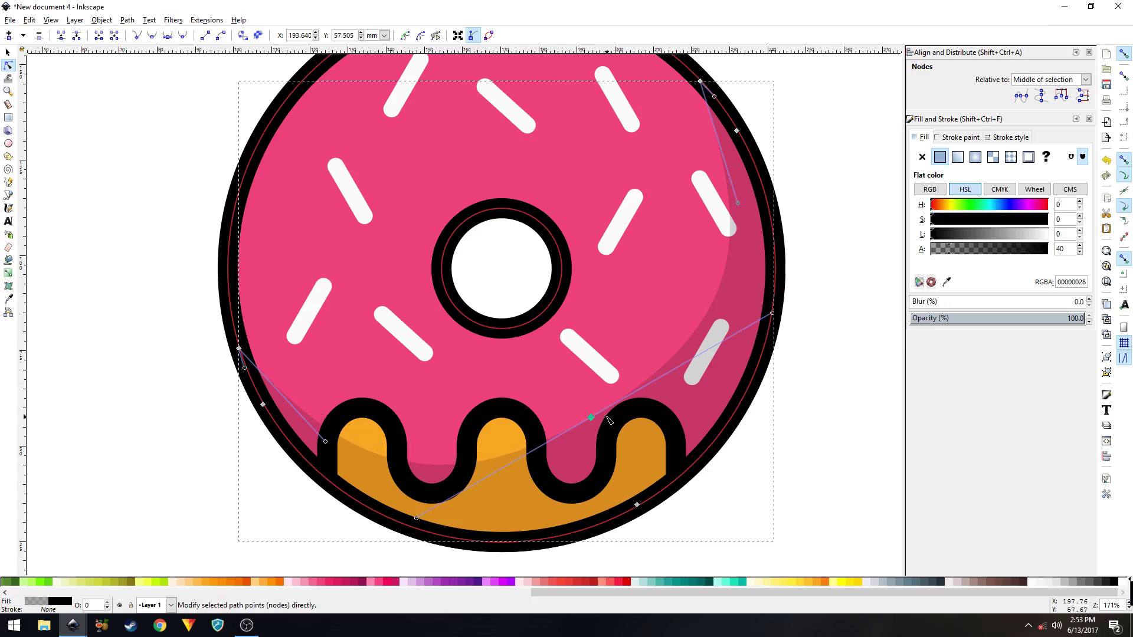
left_click_drag(592, 420, 594, 426)
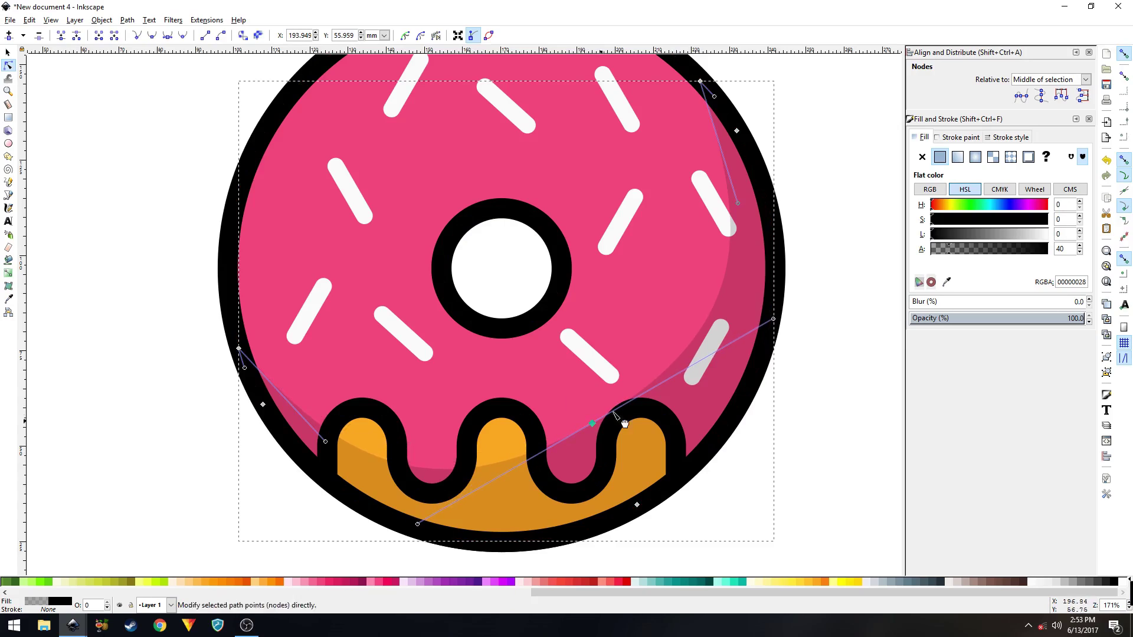
left_click_drag(773, 319, 740, 336)
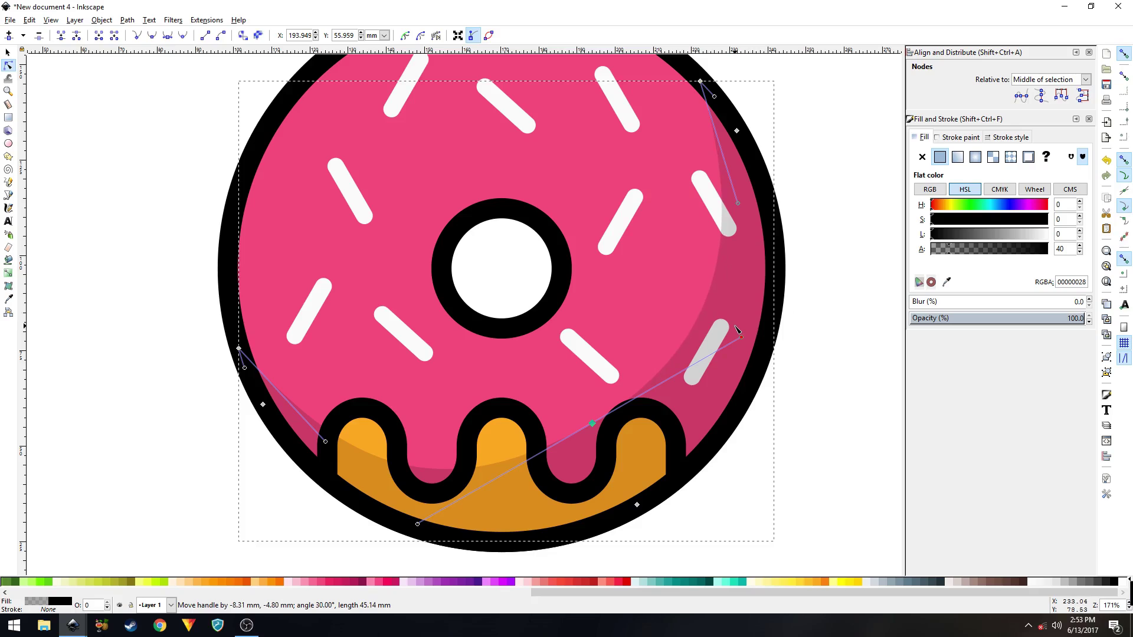
mouse_move(417, 524)
left_mouse_down()
mouse_move(407, 519)
mouse_move(437, 517)
left_mouse_up()
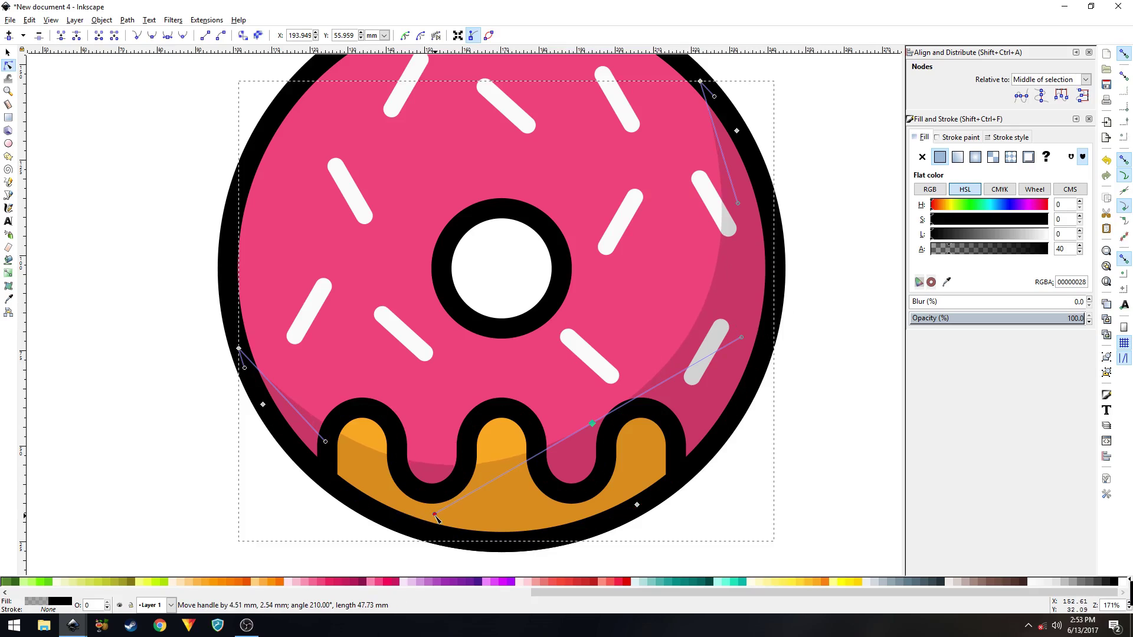
left_click_drag(594, 426, 596, 432)
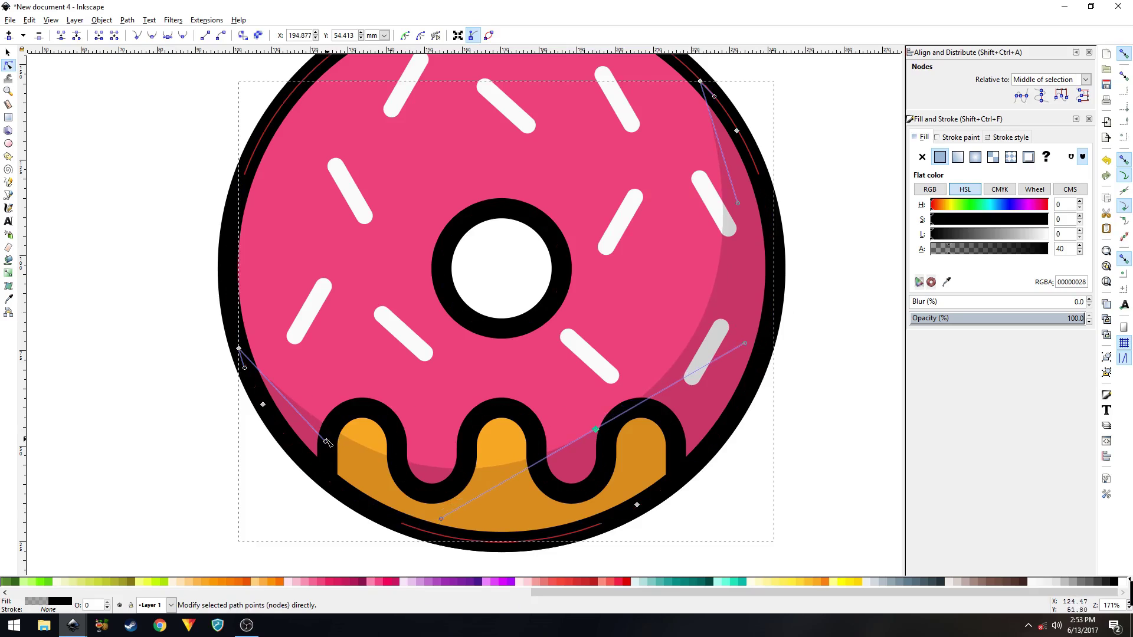
Lengthen the curve handles at both tips of the shadow's inner edge slightly and deselect the shape.
left_click_drag(325, 441, 336, 457)
left_click_drag(739, 205, 742, 218)
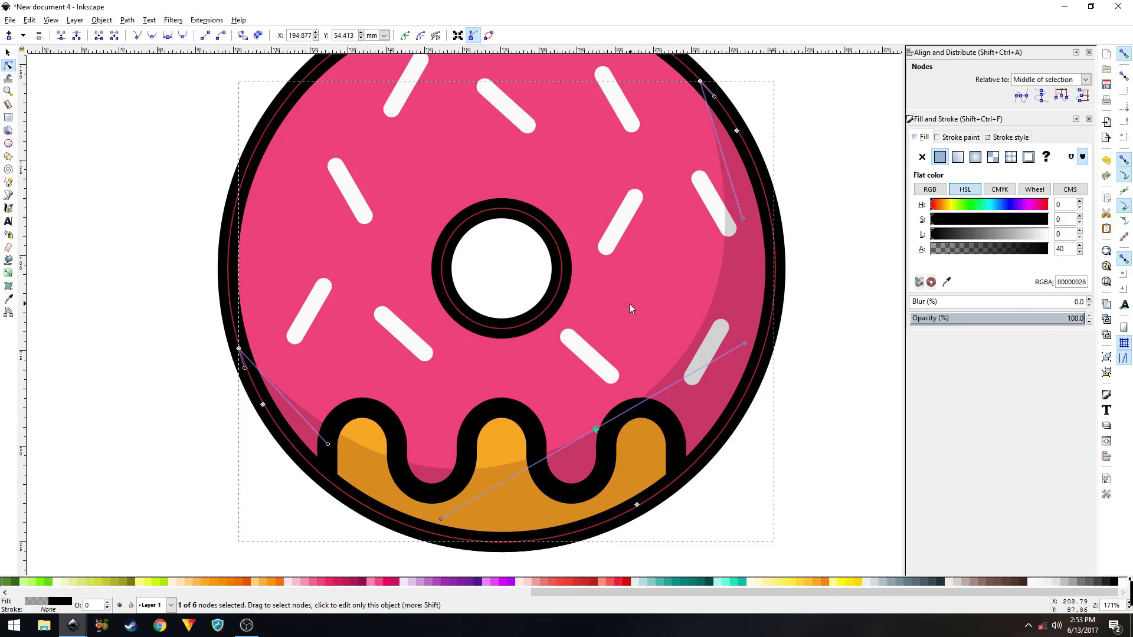
key("s")
left_click(182, 240)
scroll(582, 370, "down", 3)
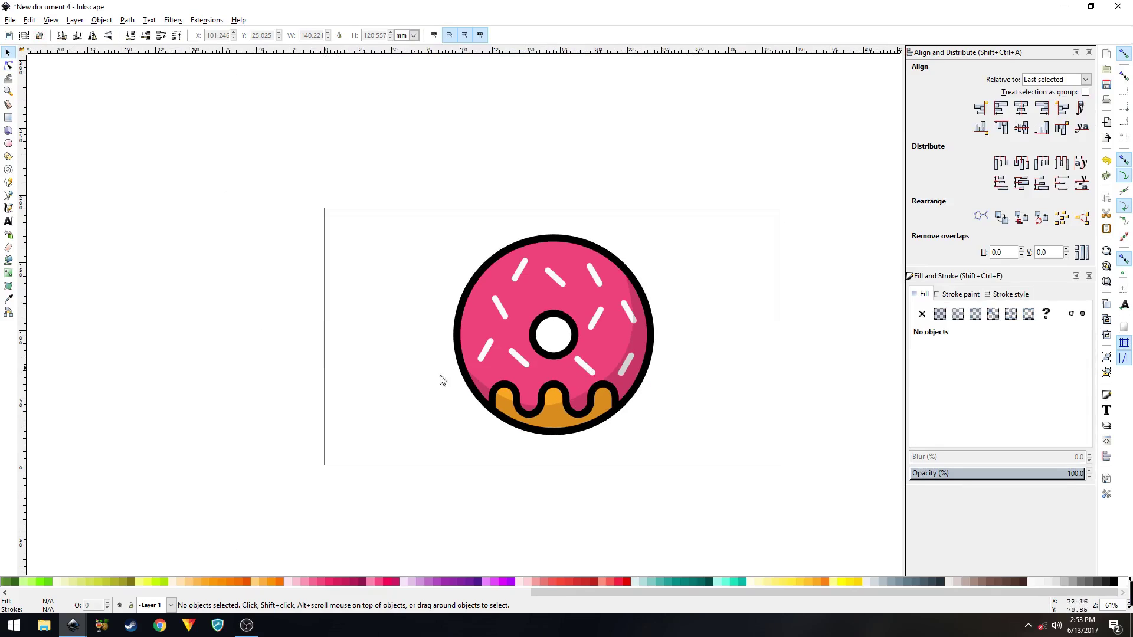
Select the orange drip shape at the base of the donut.
scroll(534, 388, "up", 2)
left_click(577, 404)
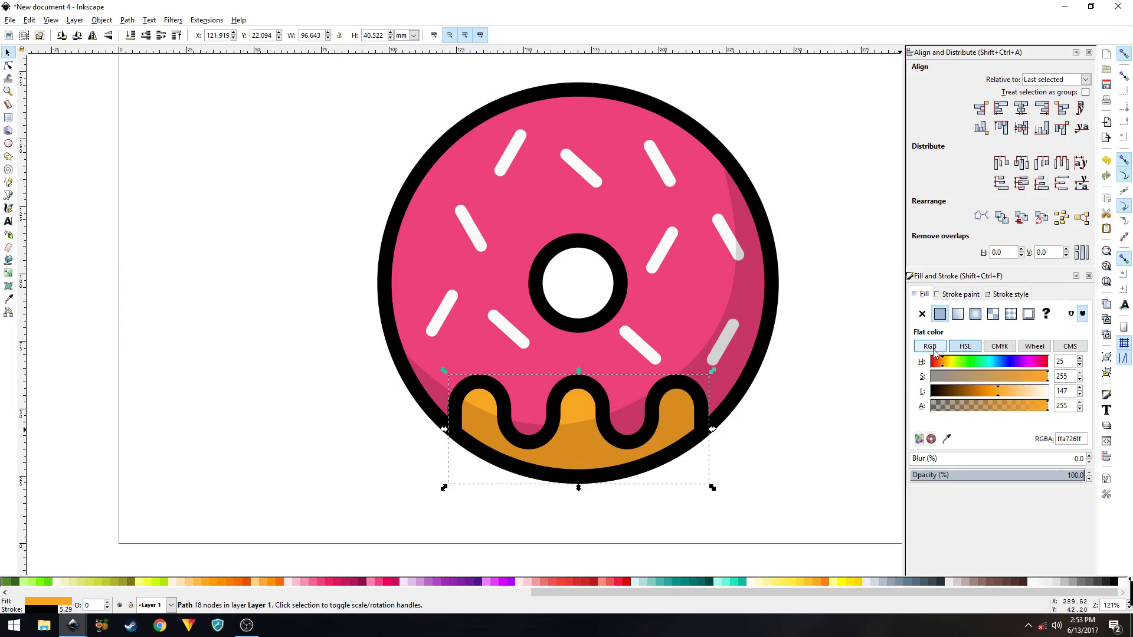